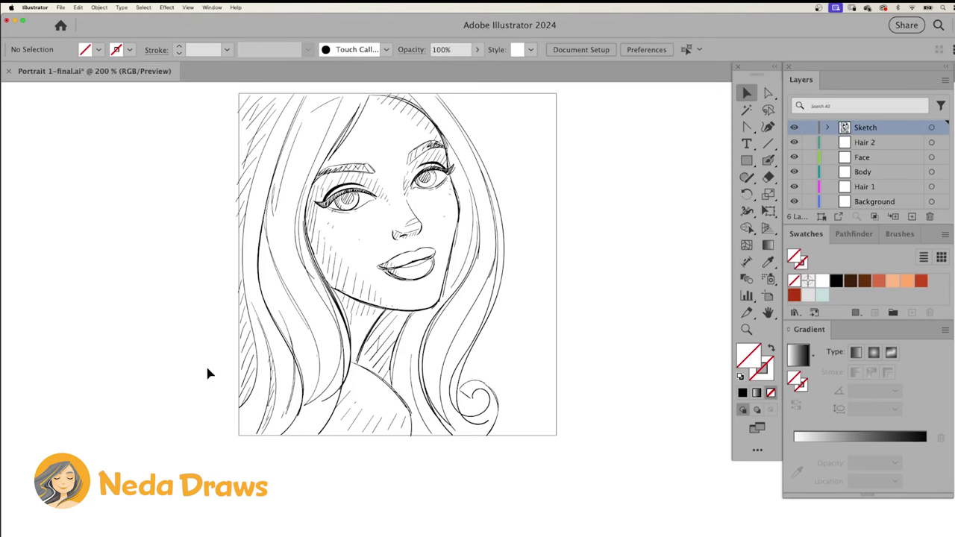
- Fade the sketch to 15% opacity and lock the Sketch layer
click(502, 134)
click(476, 50)
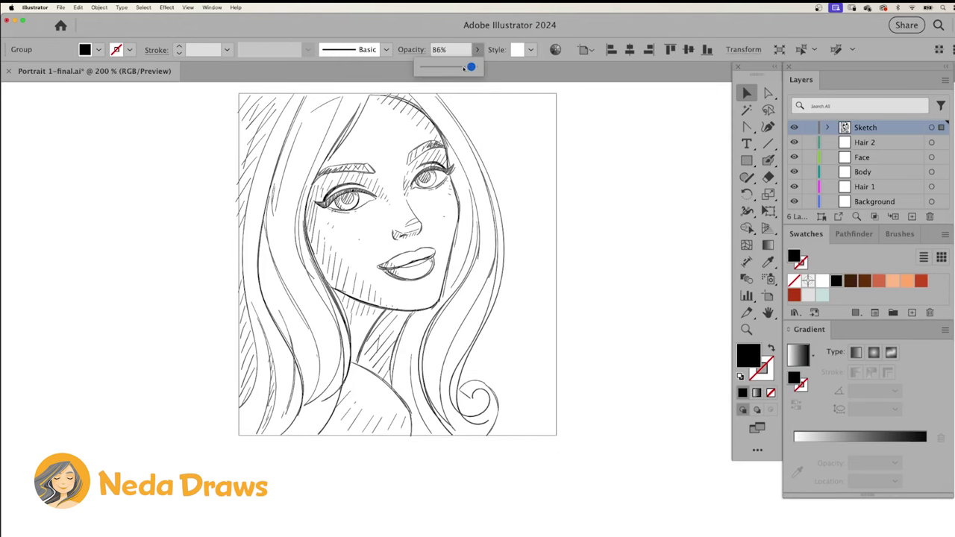
drag(476, 66, 431, 66)
click(809, 128)
- On the Background layer, cover the artboard with a light-blue gradient rectangle
click(873, 202)
click(821, 295)
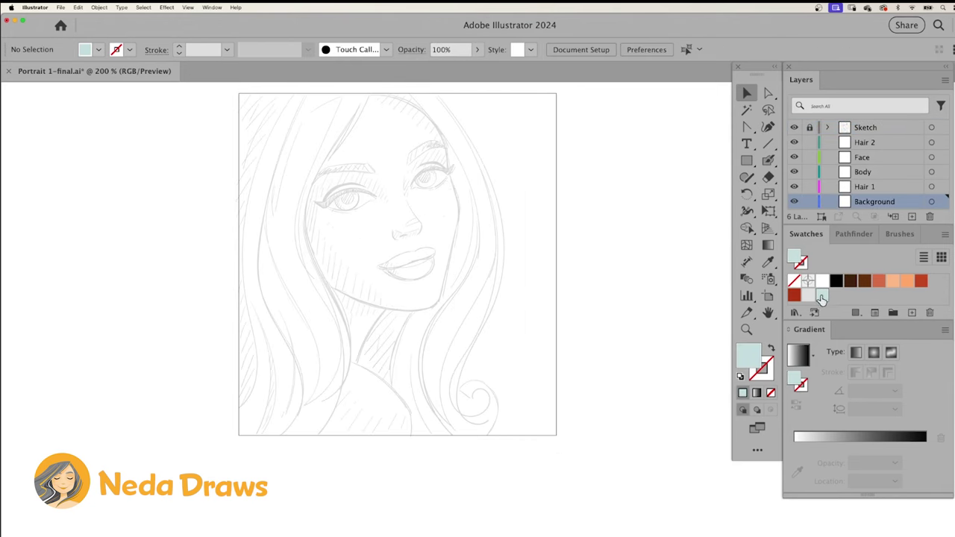
click(747, 161)
drag(239, 93, 556, 435)
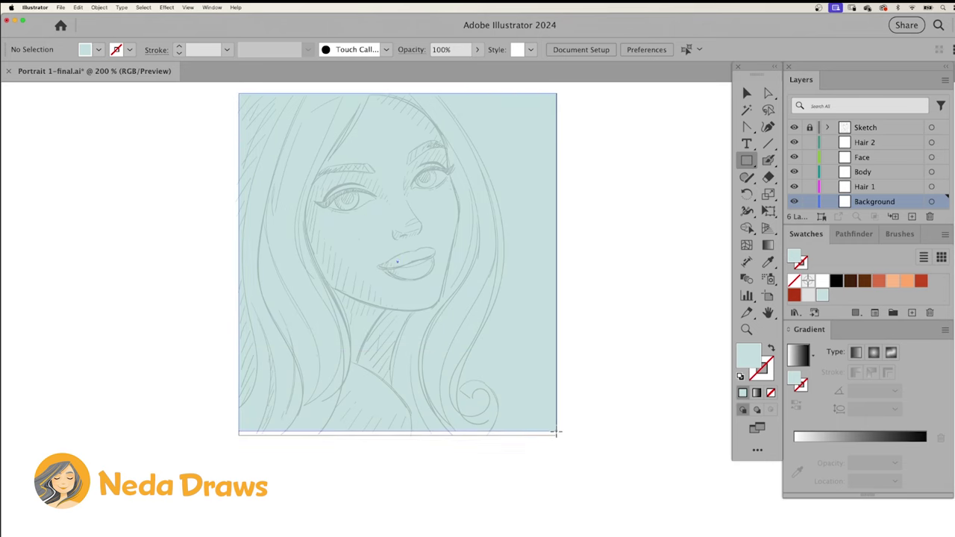
drag(794, 379, 821, 461)
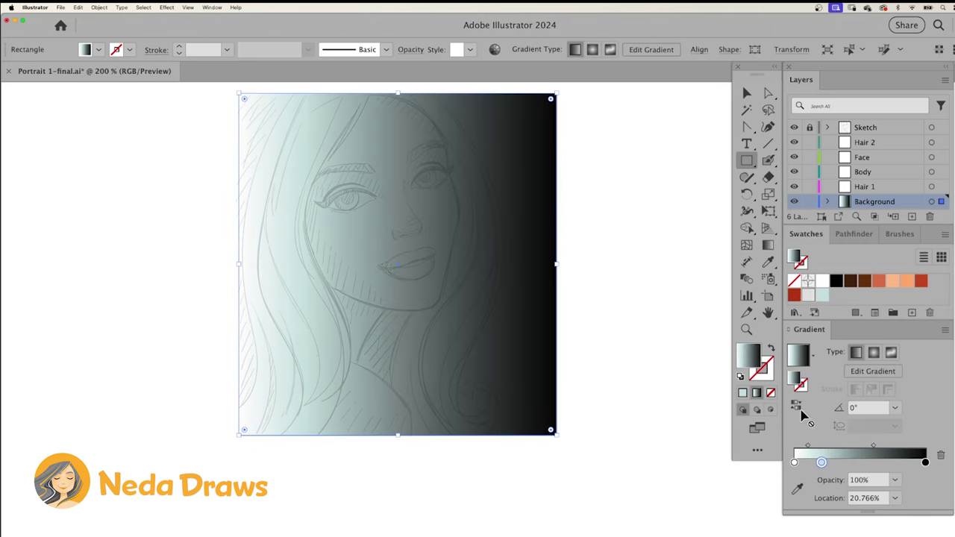
drag(924, 462, 925, 496)
drag(821, 462, 853, 462)
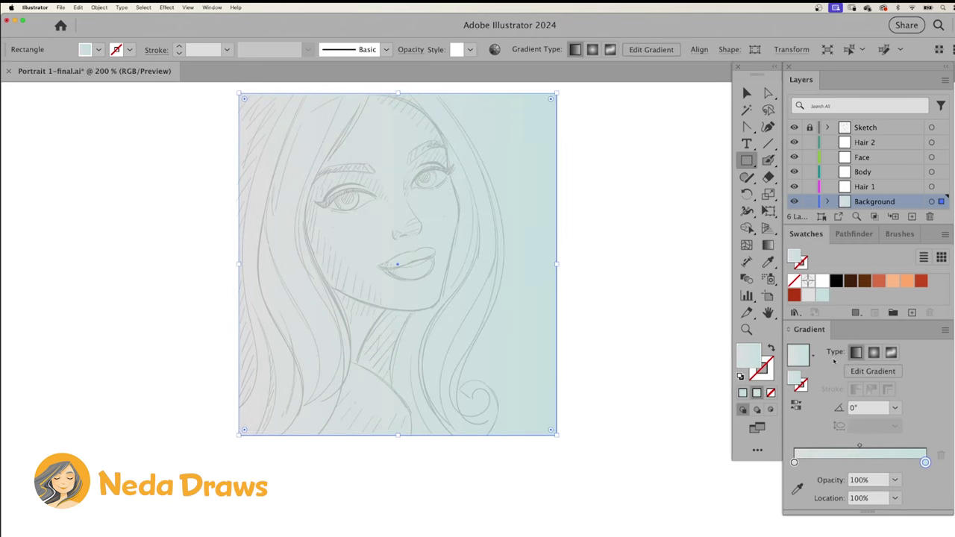
- Angle the background gradient diagonally at about 38.48° and lock the Background layer
key(g)
drag(297, 343, 549, 143)
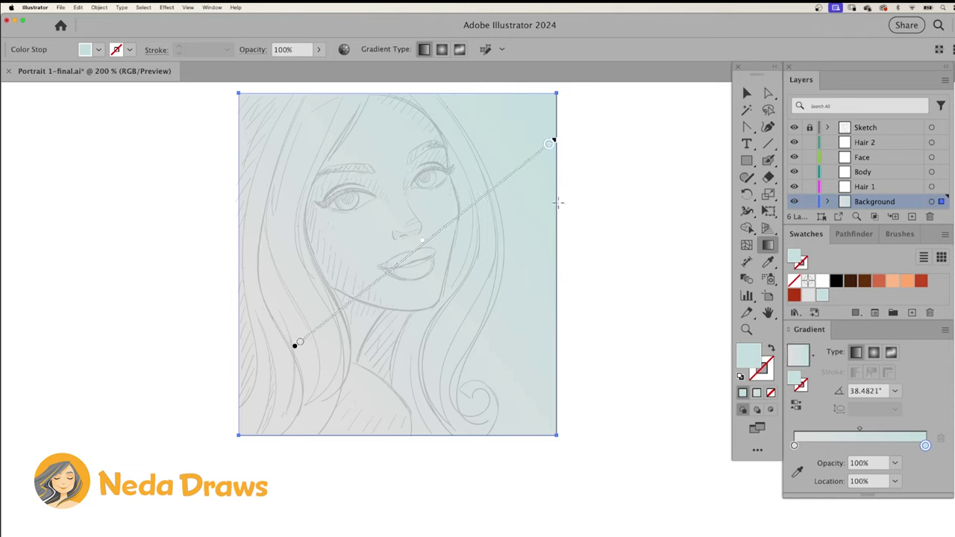
click(809, 200)
click(864, 187)
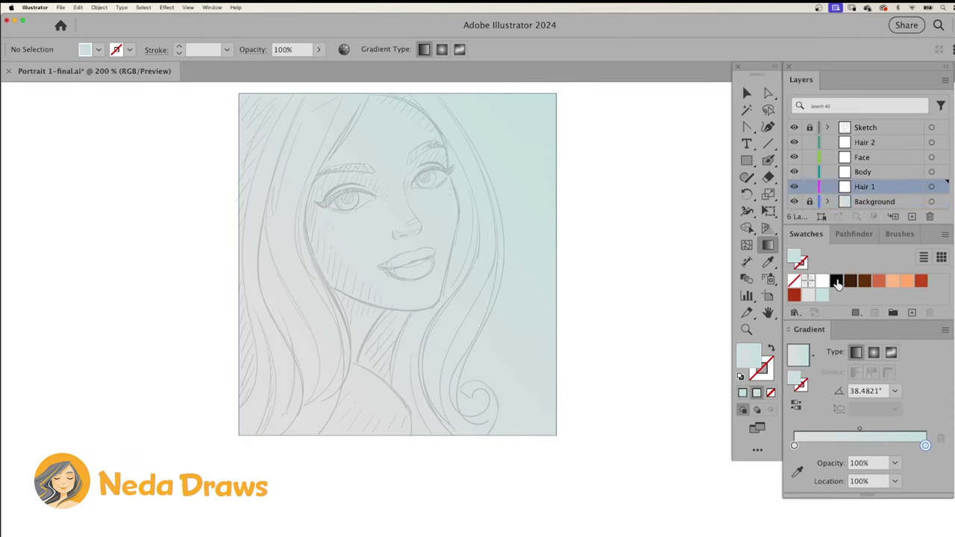
- Draw a black rectangle over the artboard's left side at 14% opacity on Hair 1
key(m)
drag(239, 92, 486, 434)
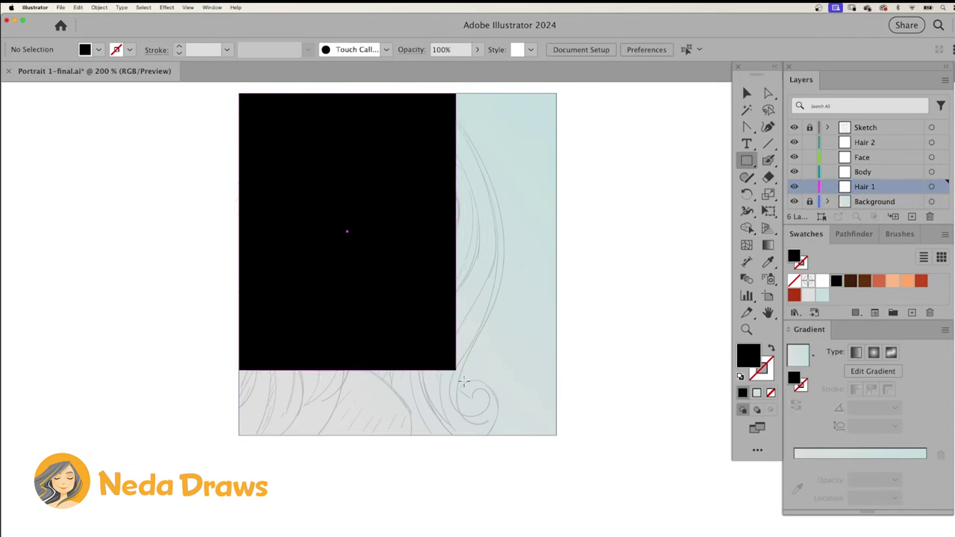
click(476, 50)
drag(449, 68, 428, 68)
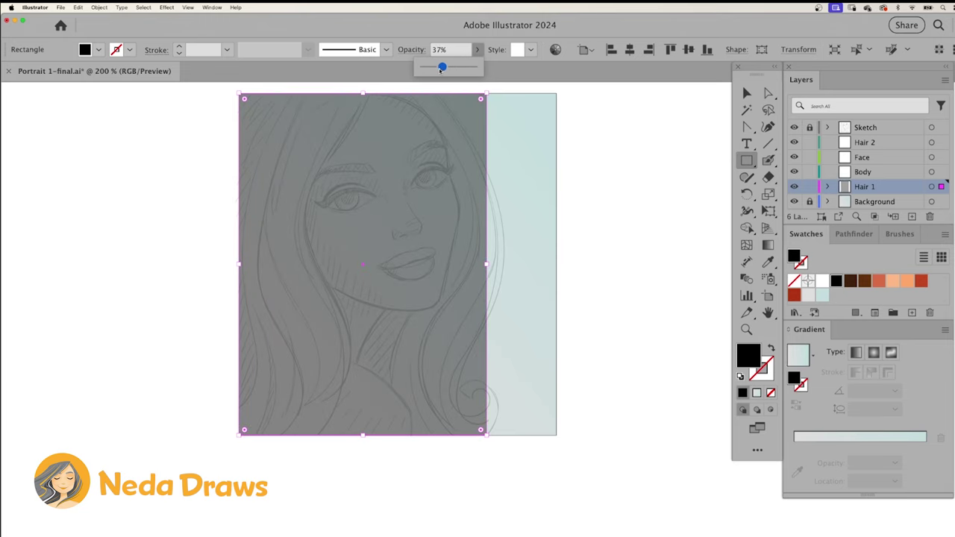
- Add an anchor on the rectangle's right edge and pull its corners inward along the hair
drag(747, 127, 781, 151)
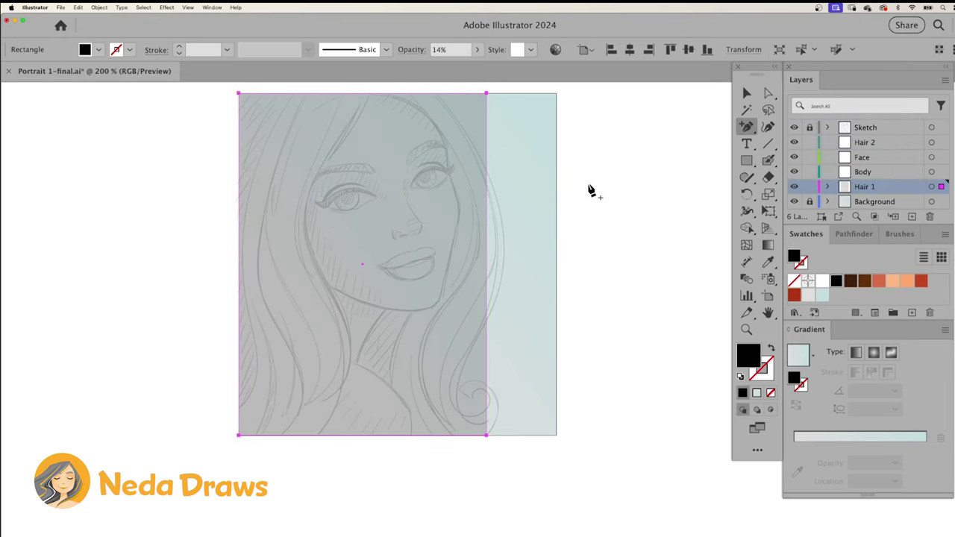
click(486, 229)
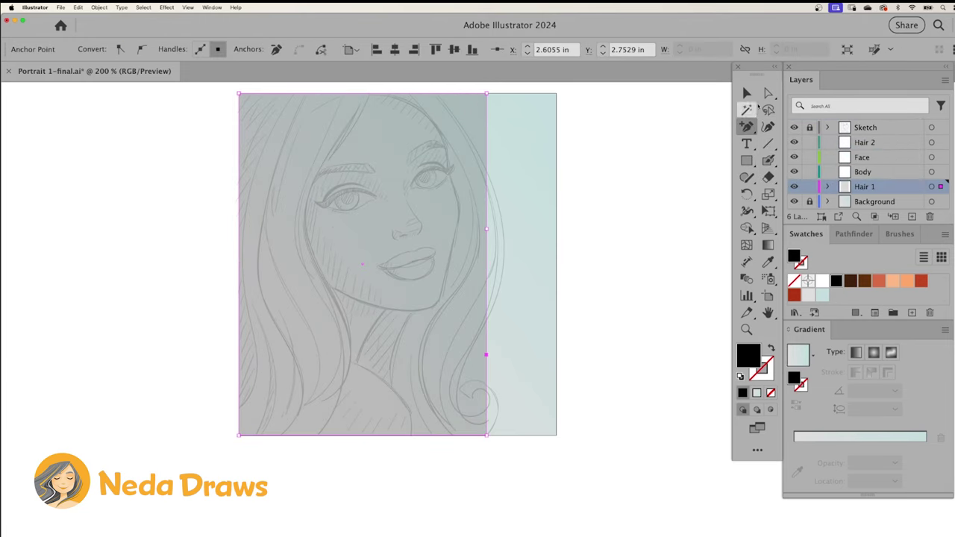
click(768, 93)
drag(486, 94, 434, 97)
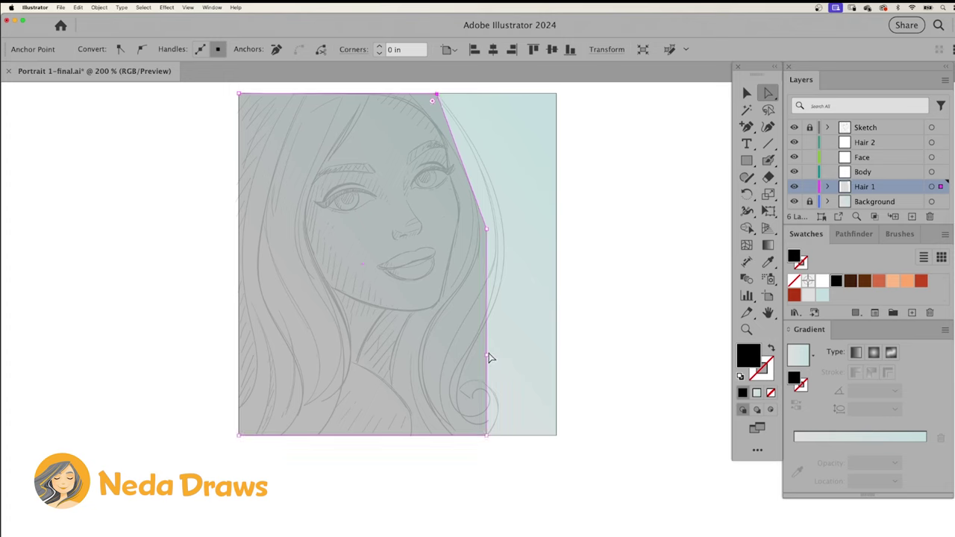
drag(489, 357, 447, 377)
- Curve the hair shape's right edge to follow the sketched hair outline
drag(747, 127, 791, 173)
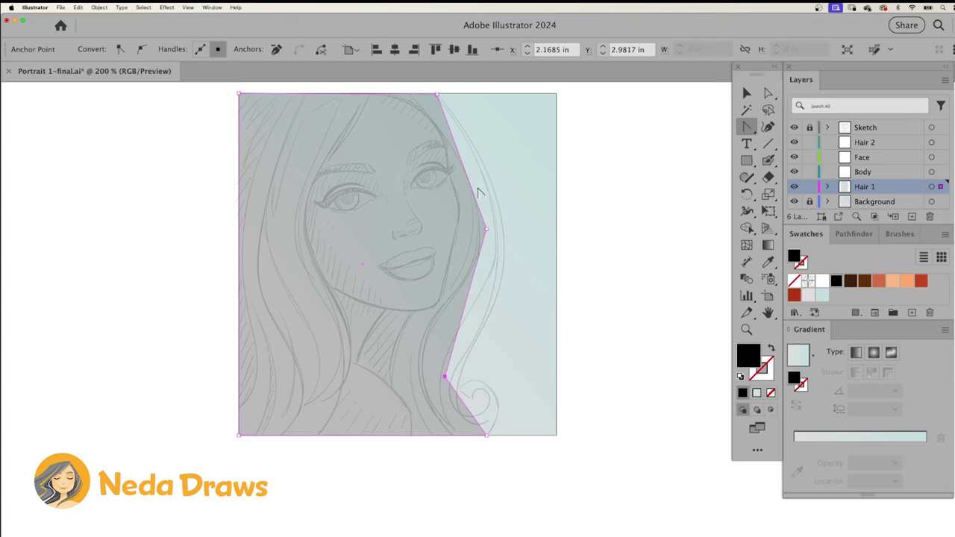
drag(486, 229, 458, 320)
drag(446, 377, 453, 409)
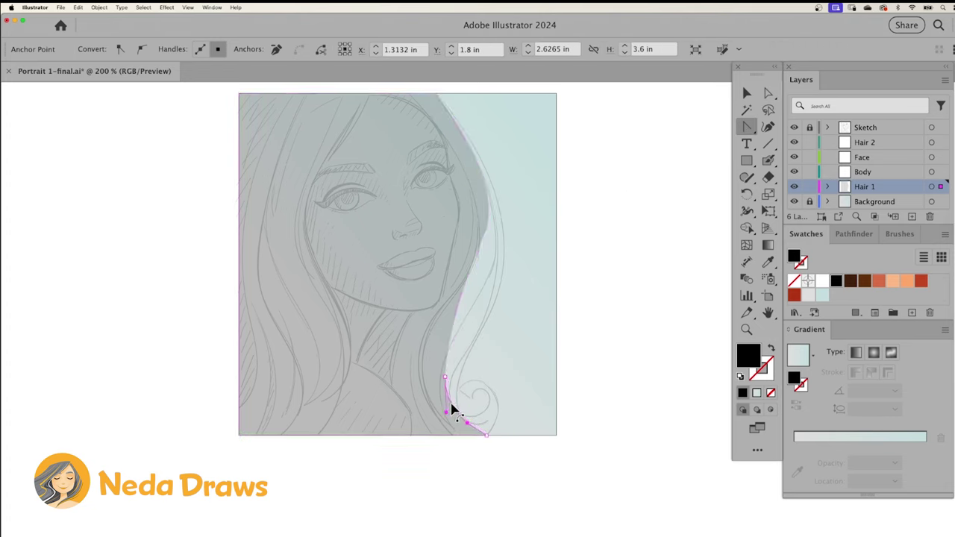
click(768, 93)
click(504, 262)
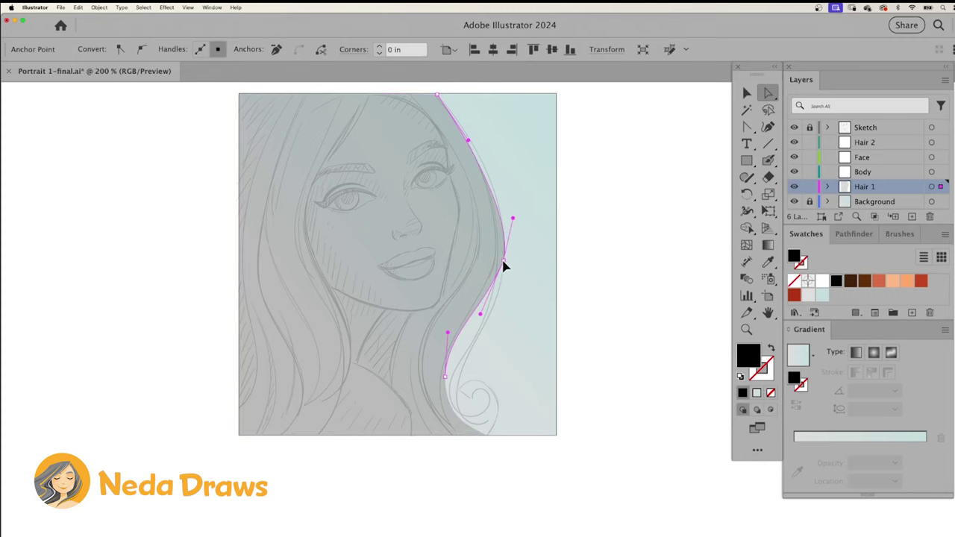
drag(448, 382, 454, 389)
drag(480, 316, 495, 337)
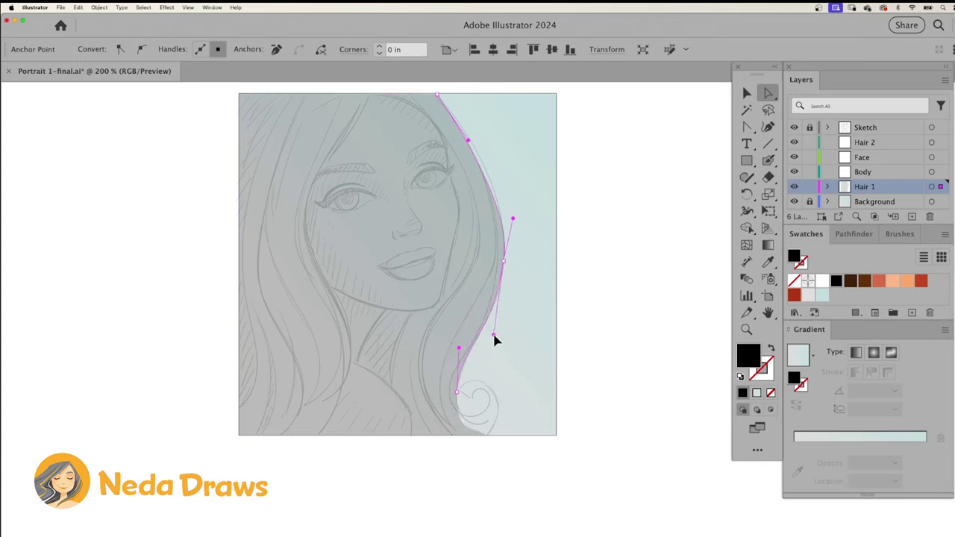
click(810, 187)
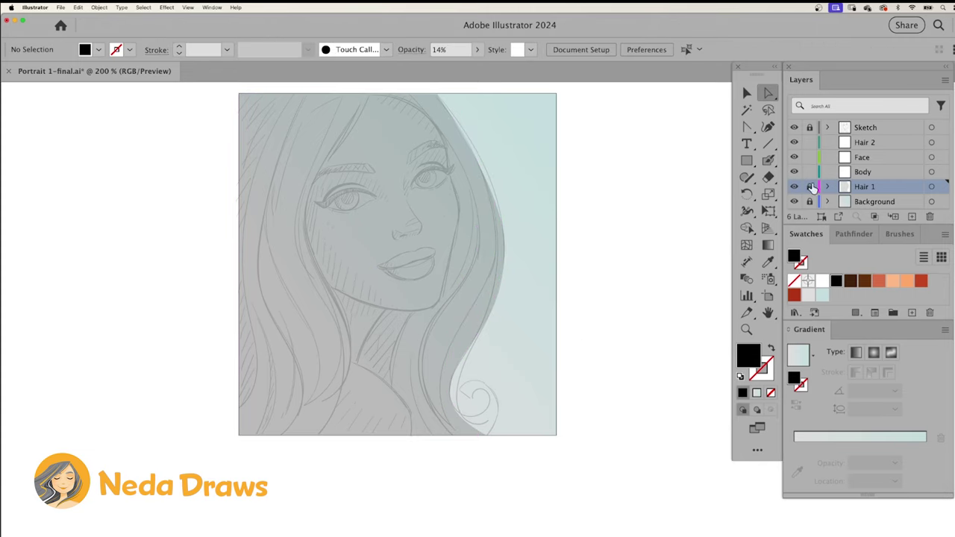
- Lock Hair 1 and draw a rotated orange neck rectangle on the Body layer
click(857, 172)
click(879, 281)
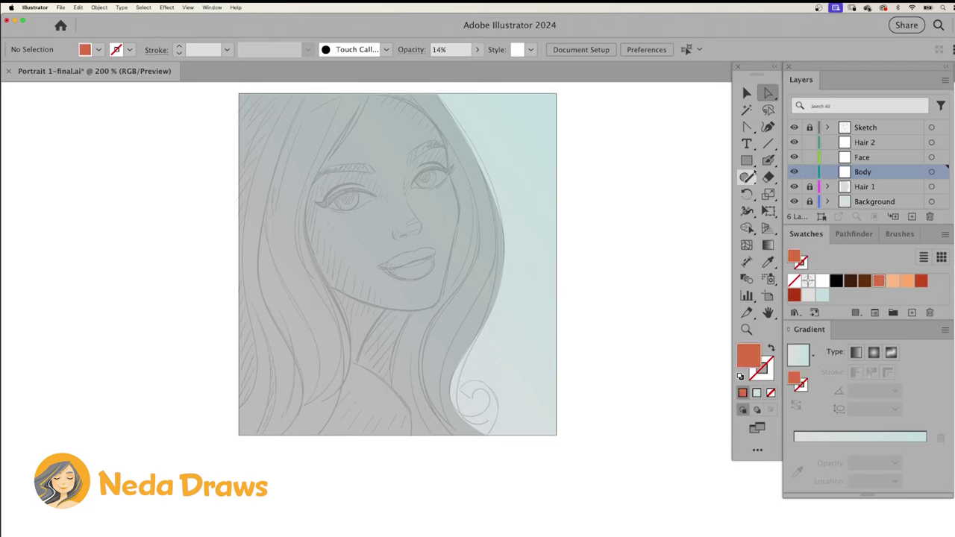
click(746, 160)
drag(300, 243, 363, 364)
drag(363, 243, 384, 298)
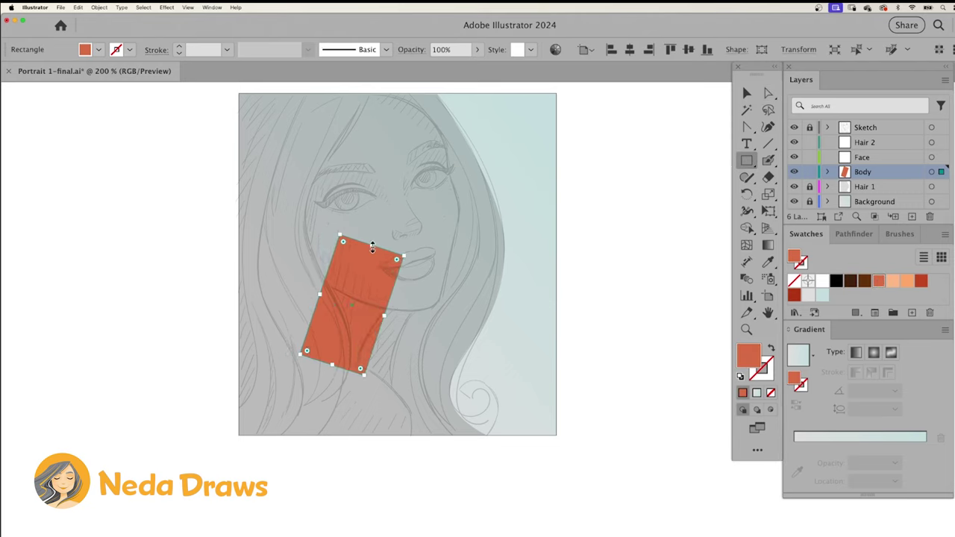
click(746, 129)
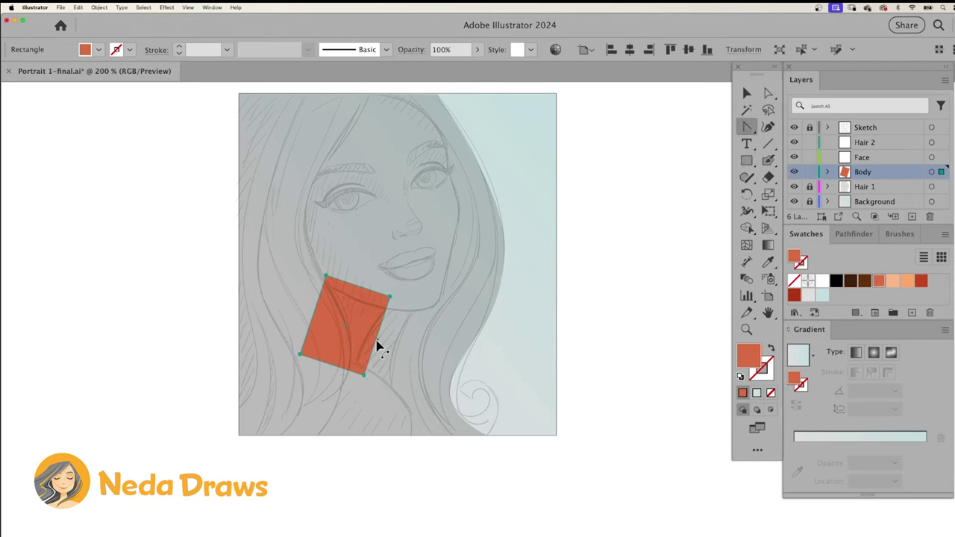
- Give the neck a light-orange gradient running diagonally across it
click(856, 352)
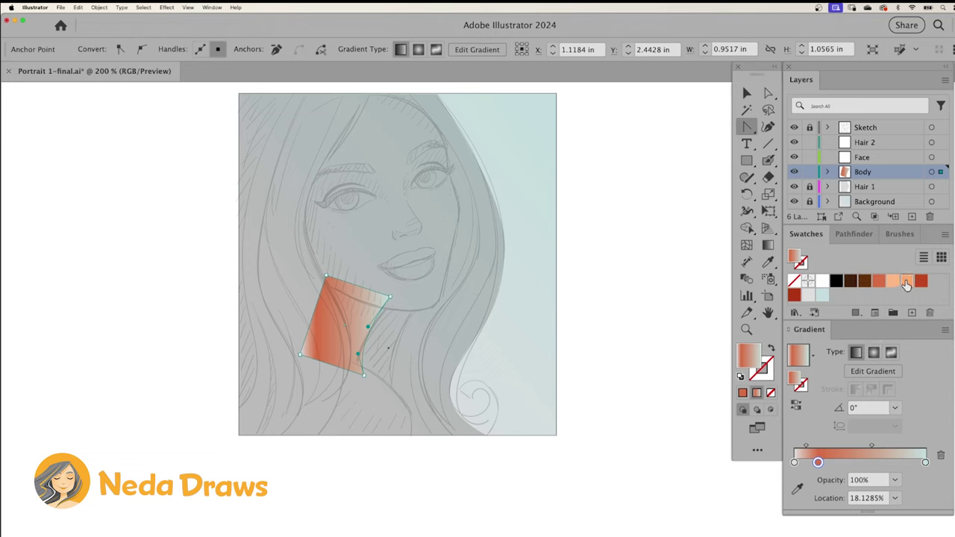
drag(906, 284, 916, 461)
key(g)
drag(293, 322, 422, 375)
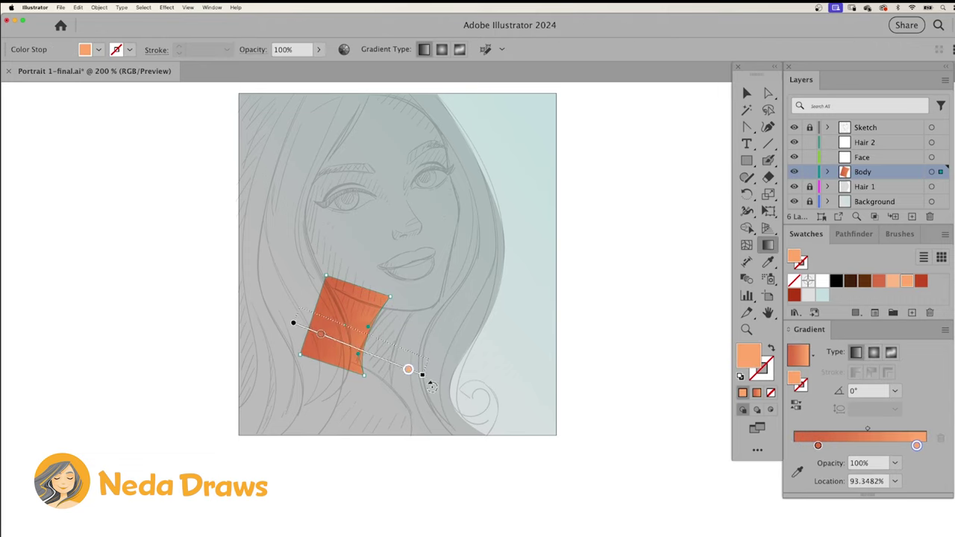
drag(273, 266, 422, 390)
key(ctrl+shift+a)
- Draw an orange shoulder rectangle at the bottom with a sloped, upward-curved top edge
key(m)
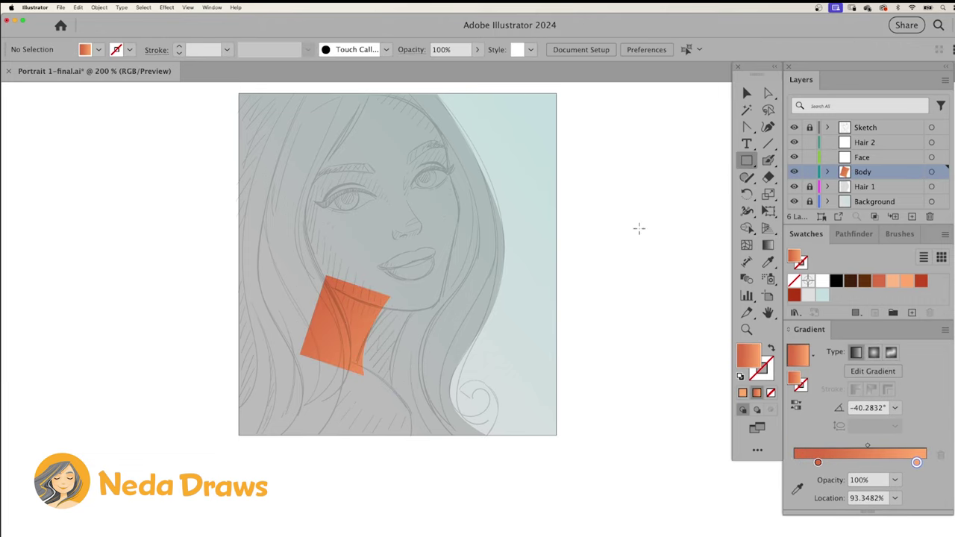
drag(277, 374, 411, 435)
key(a)
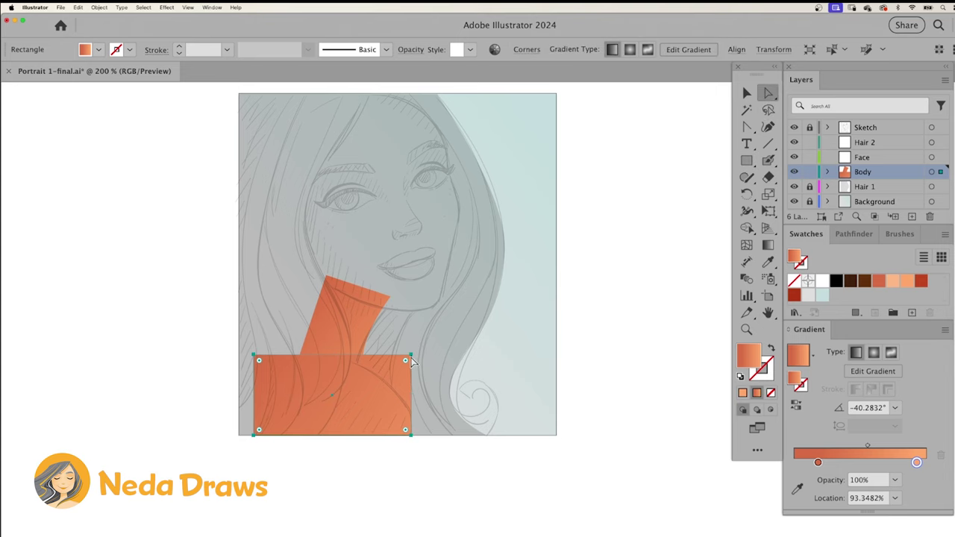
drag(412, 357, 410, 408)
drag(254, 356, 263, 333)
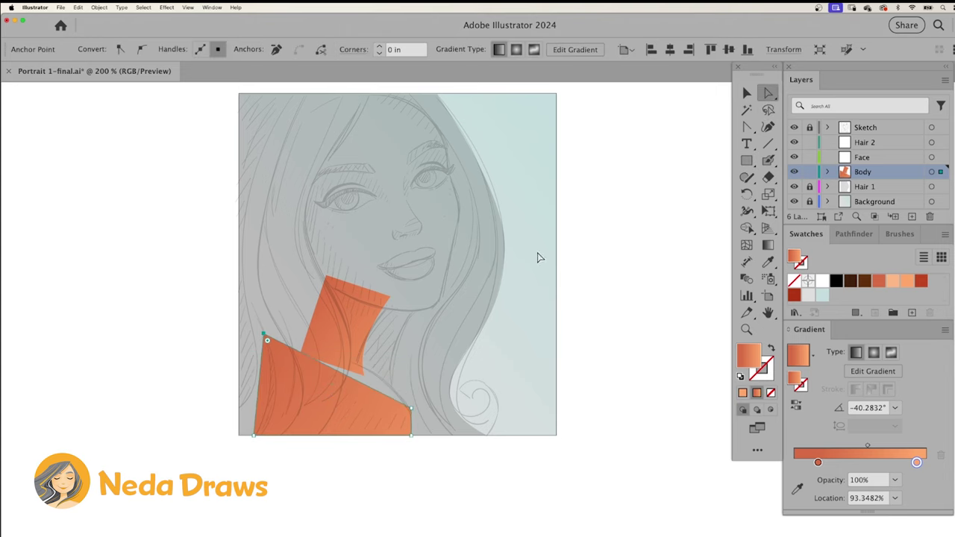
key(p)
drag(363, 378, 358, 364)
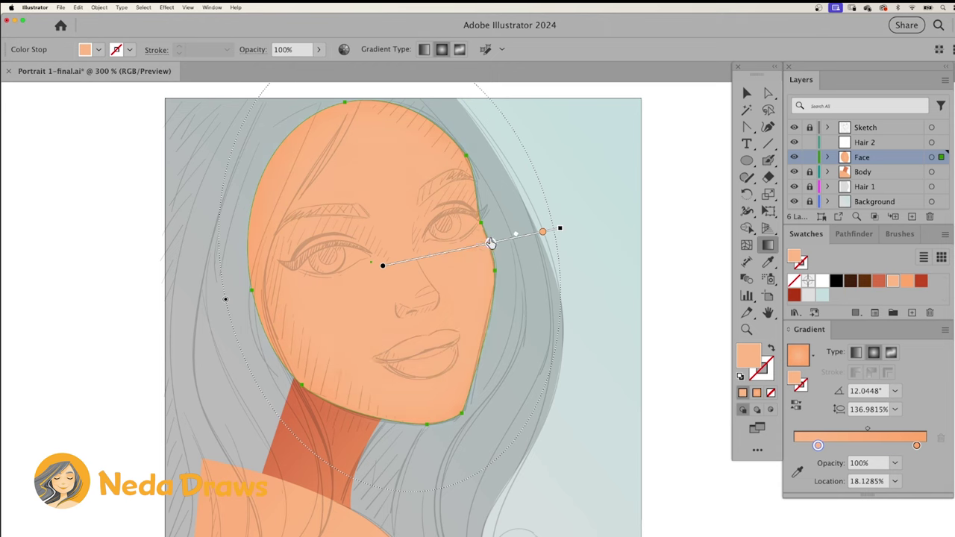
- Fill the face shape with a solid darker orange
click(695, 174)
key(a)
right_click(445, 245)
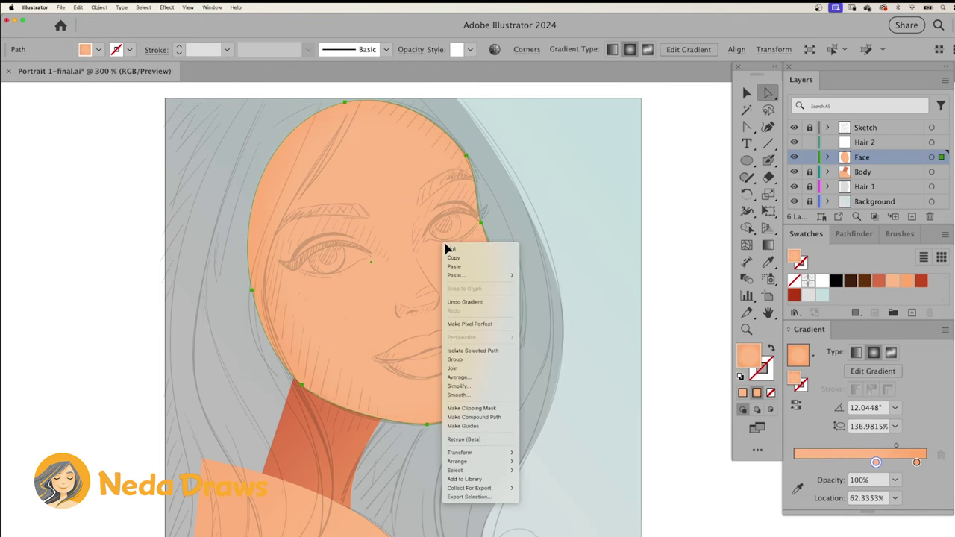
click(454, 259)
right_click(445, 256)
mouse_move(456, 275)
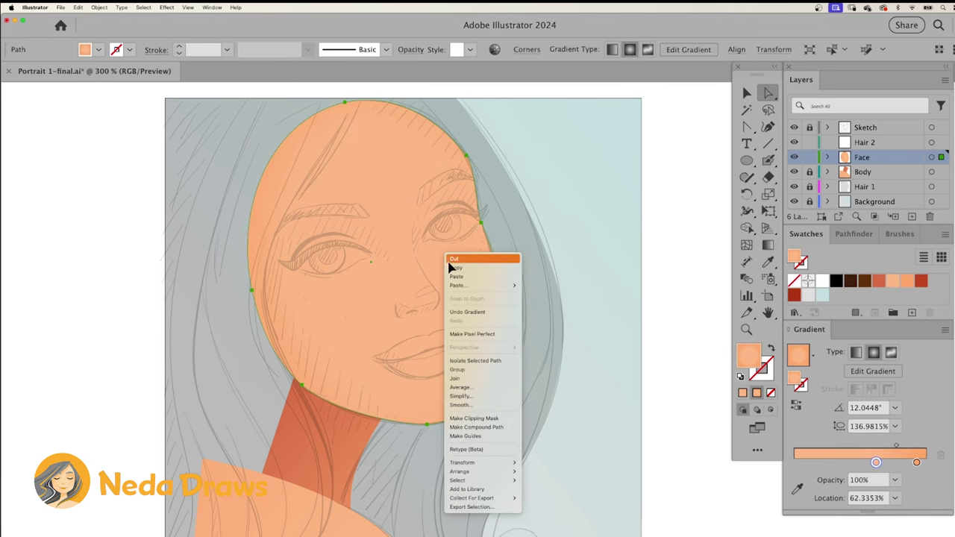
click(538, 288)
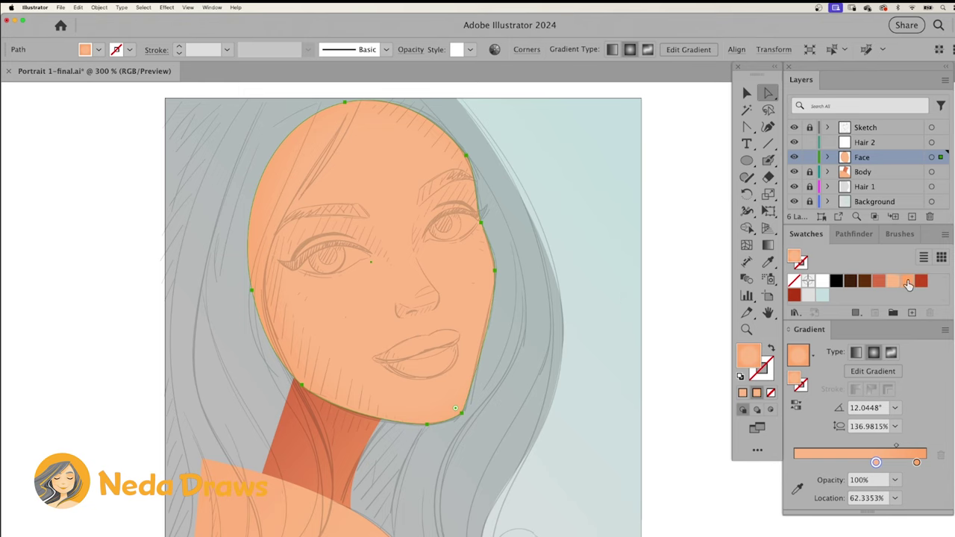
click(908, 284)
- Cut the face in two with the Knife tool and select the left shadow piece
drag(768, 177, 821, 212)
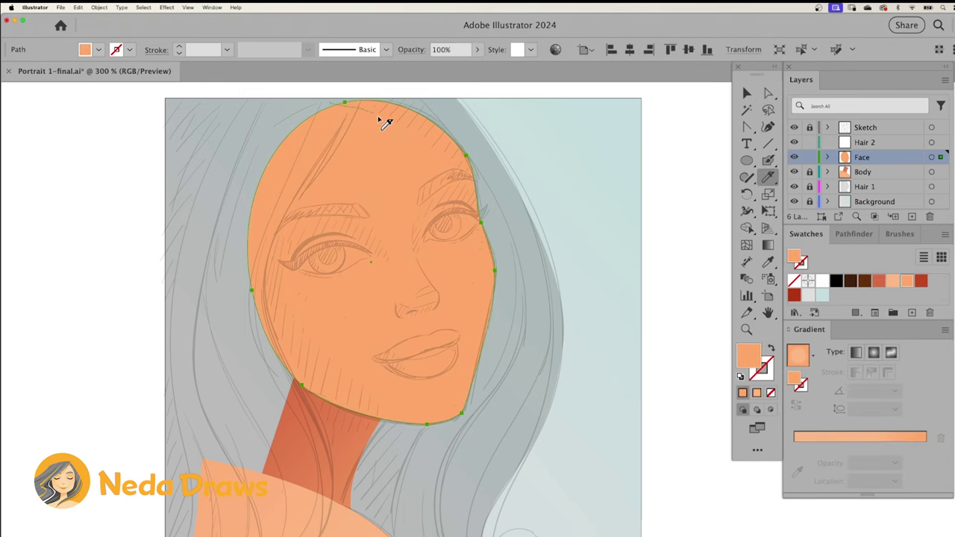
drag(504, 227, 287, 304)
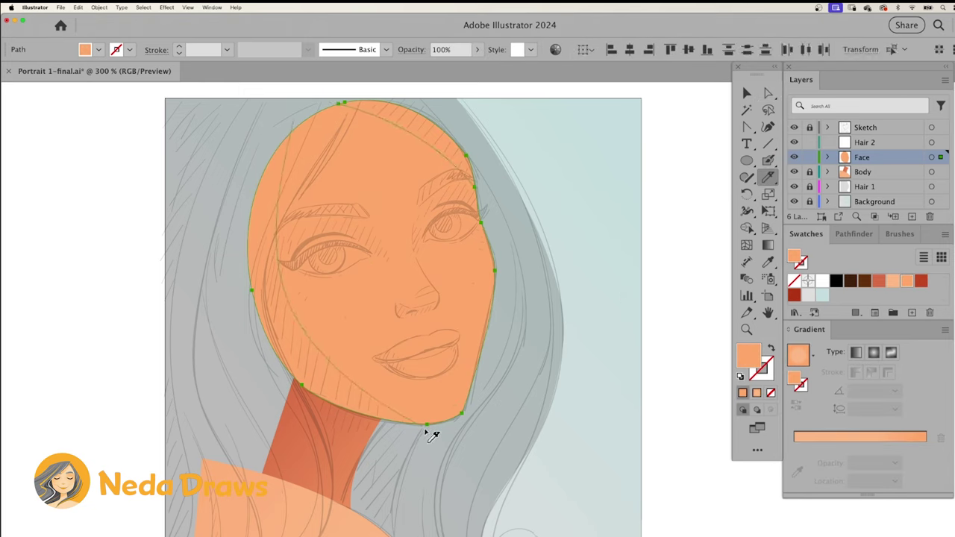
key(a)
click(319, 347)
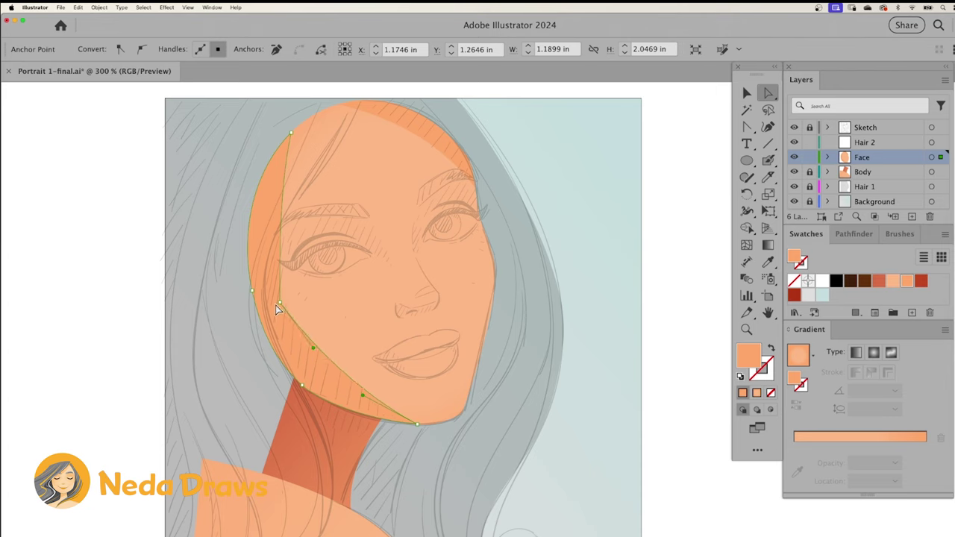
click(279, 303)
click(324, 367)
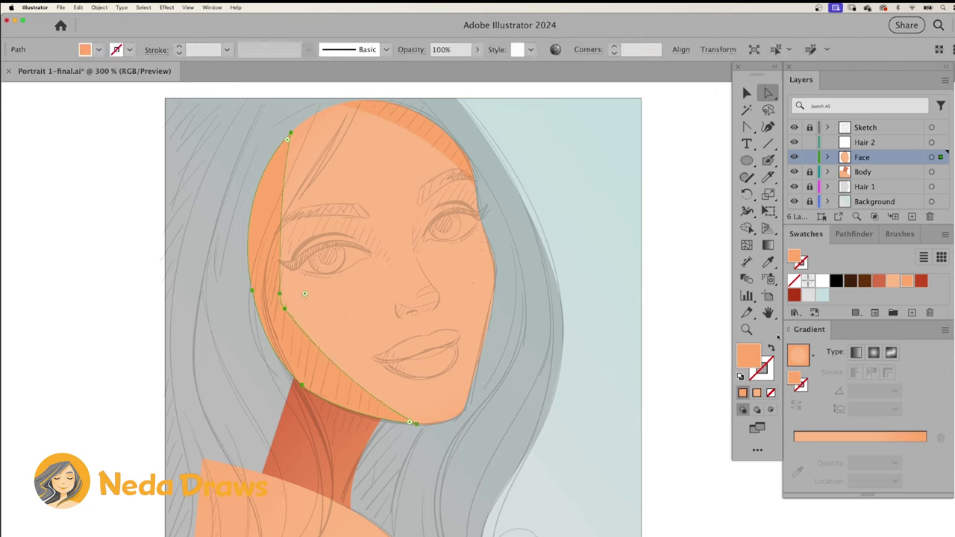
- Shade the left face piece with a dark-to-light orange linear gradient
click(856, 353)
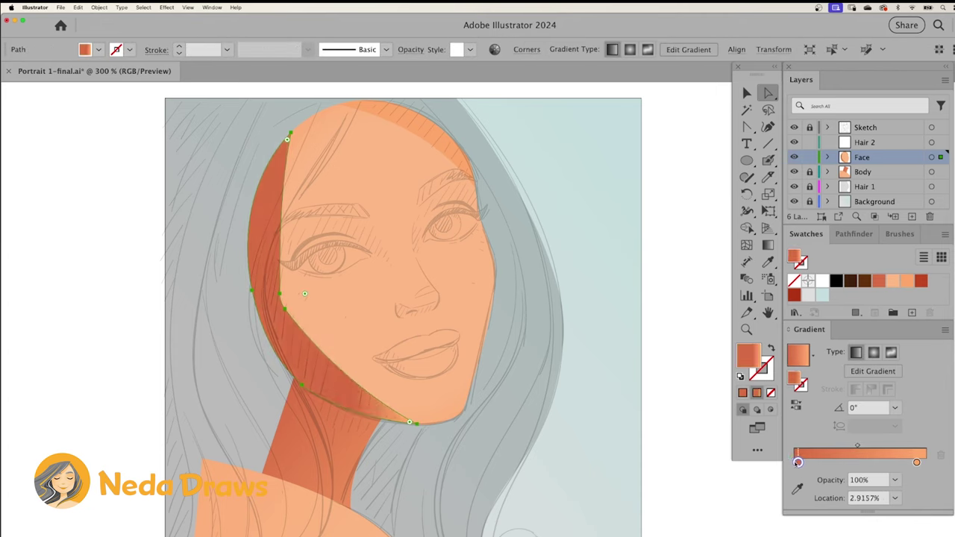
click(873, 371)
key(shift+super+a)
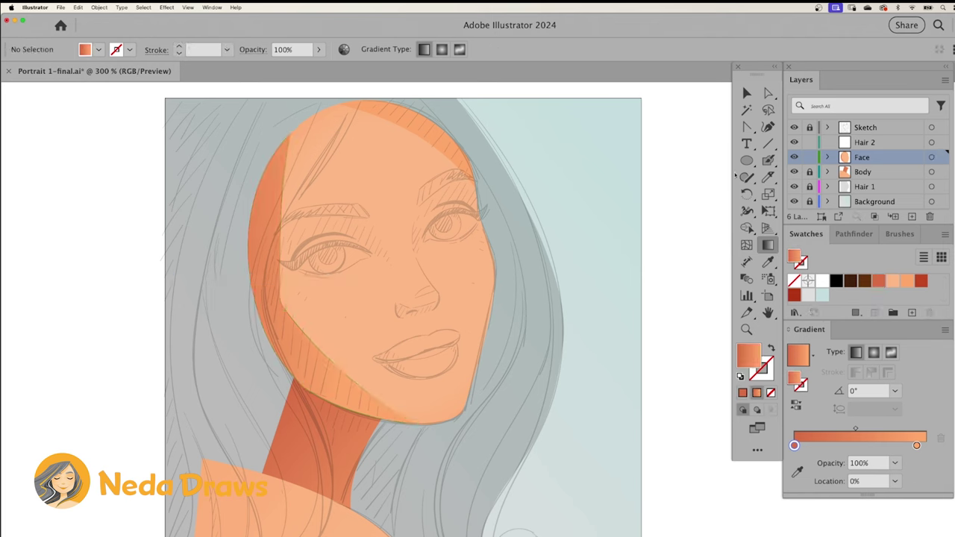
click(746, 162)
- Draw ellipses on both cheeks with a radial gradient fading to a 0% opacity outer stop
drag(415, 226, 495, 329)
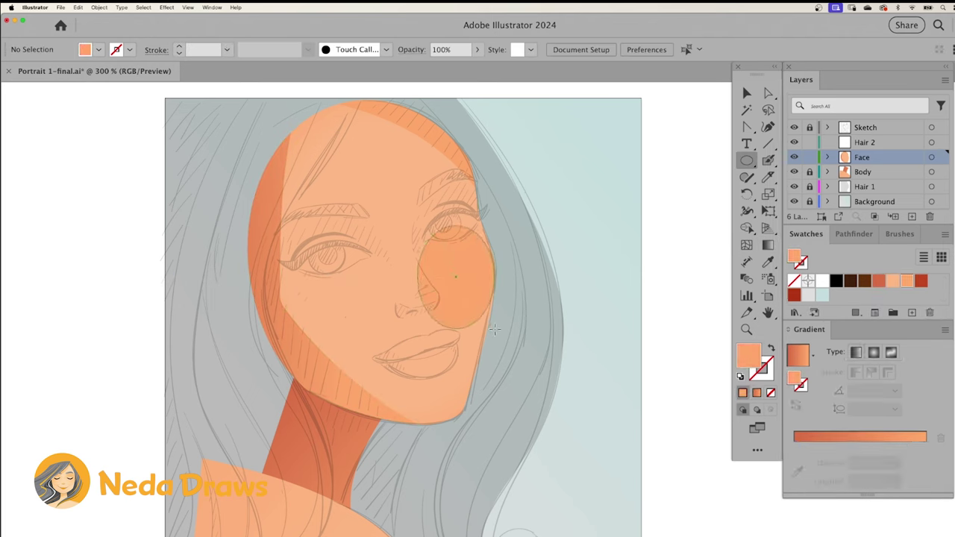
mouse_move(270, 246)
mouse_down()
mouse_move(382, 380)
mouse_move(386, 334)
mouse_move(395, 329)
mouse_up()
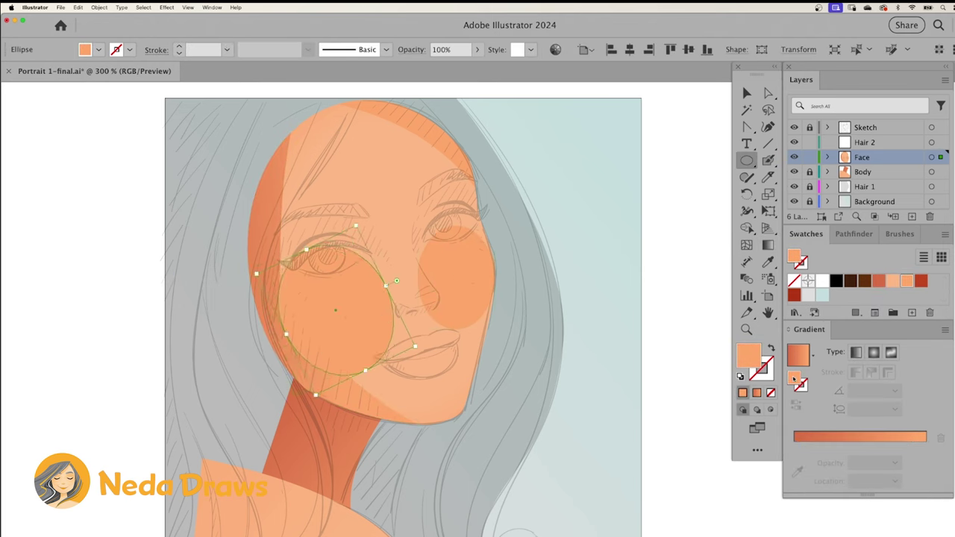
click(826, 444)
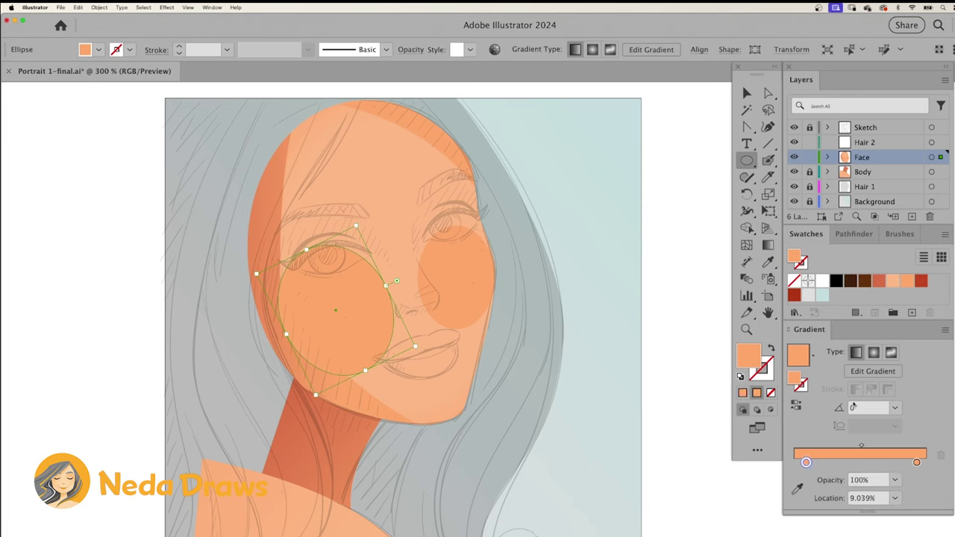
click(873, 353)
double_click(916, 463)
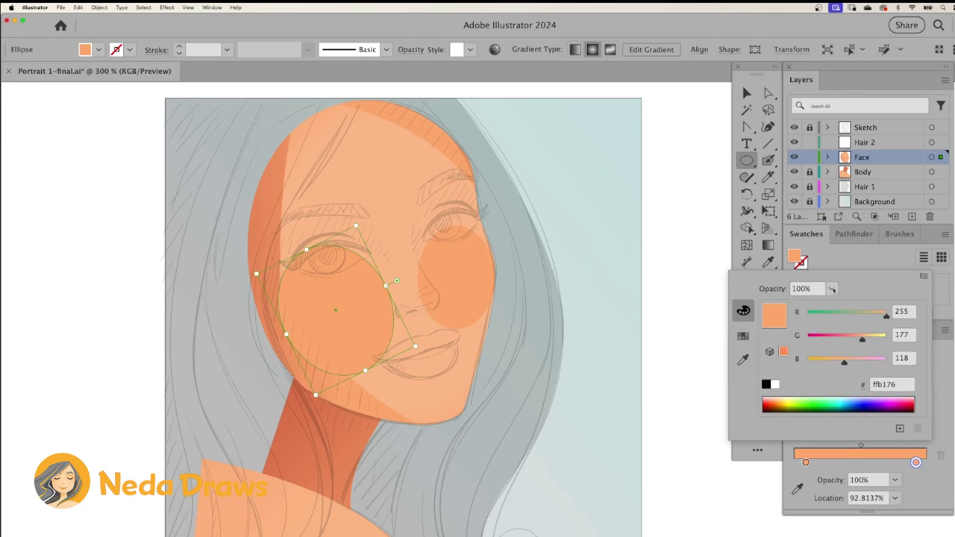
click(831, 289)
click(806, 295)
- Shift the left cheek blush's gradient centre to the left
key(Escape)
key(a)
click(299, 245)
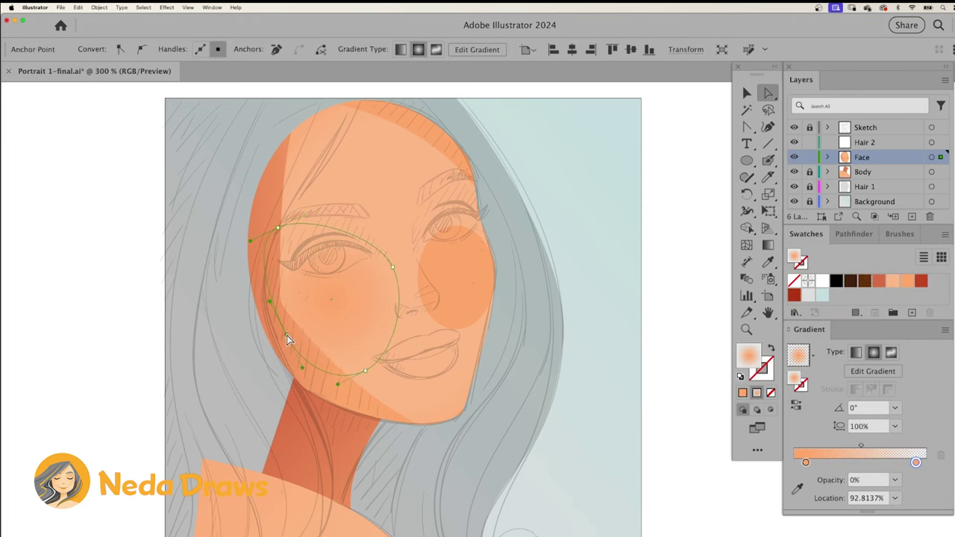
key(g)
drag(356, 300, 335, 303)
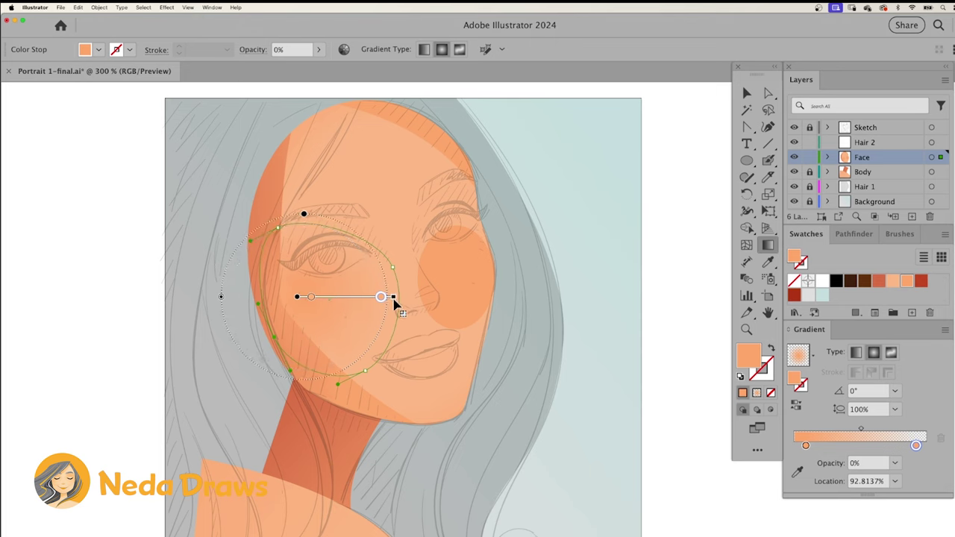
- Stretch the right cheek blush toward the lips and adjust its gradient
key(a)
click(457, 287)
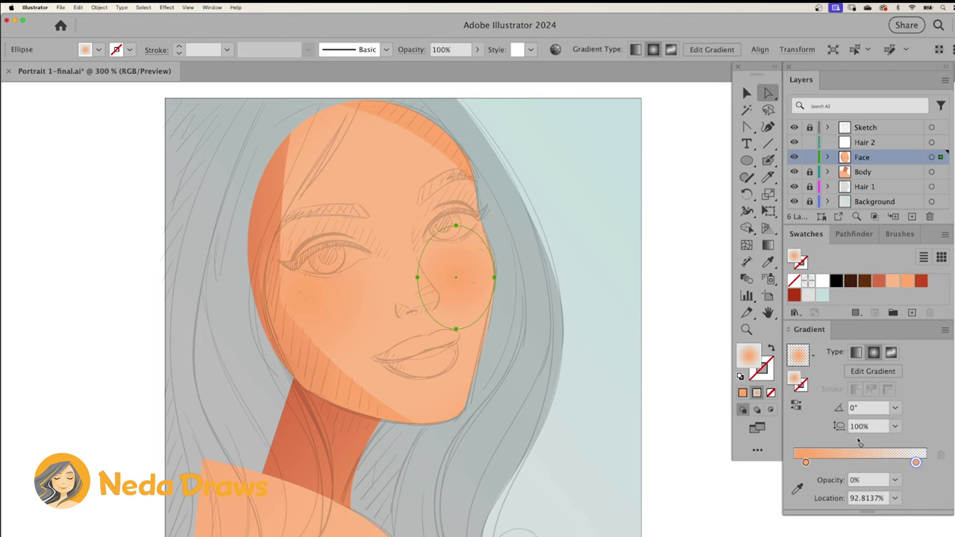
drag(455, 225, 458, 366)
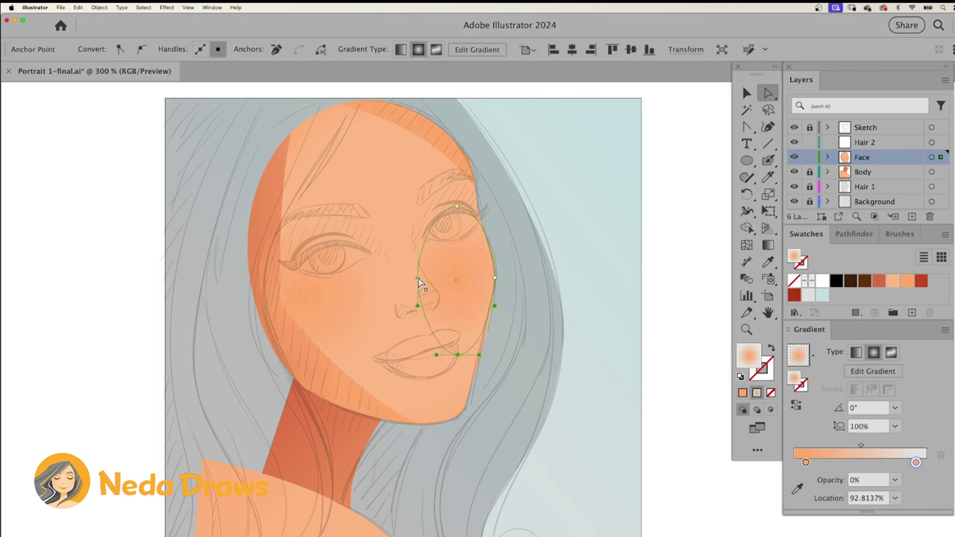
key(g)
key(super+shift+a)
- Sample the face-shadow gradient and draw shadow ellipses over both eyes
key(i)
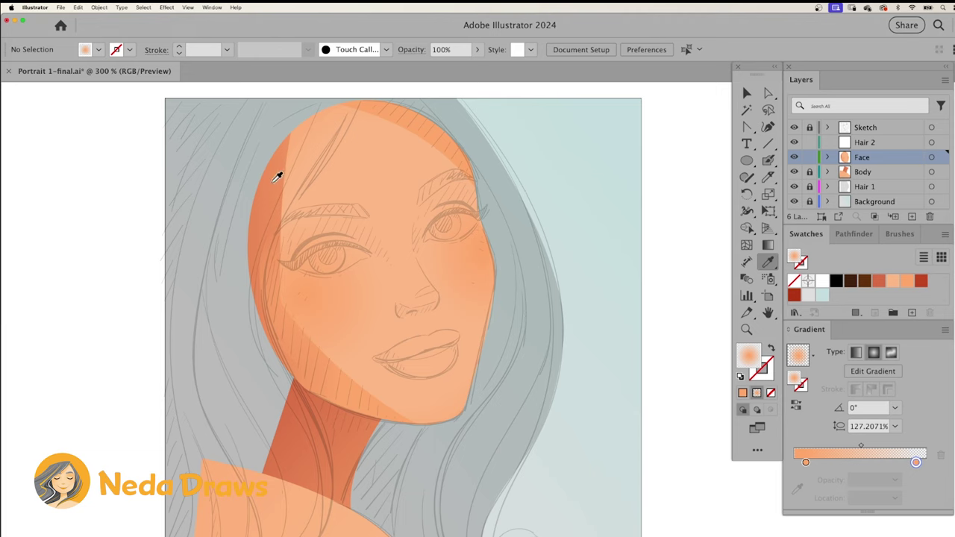
click(275, 178)
drag(425, 181, 478, 241)
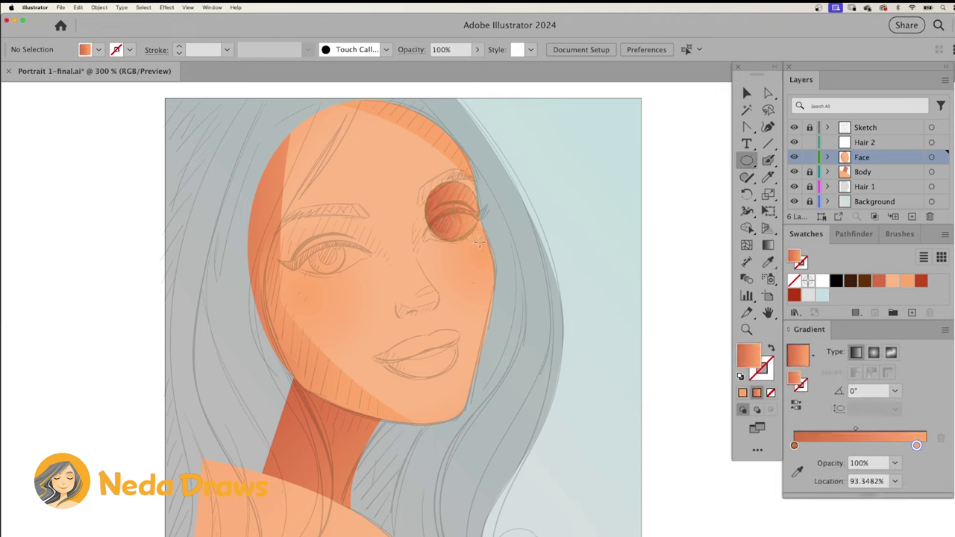
drag(483, 181, 402, 242)
drag(281, 217, 377, 285)
- Reshape the left eye shadow to fit the socket with a sharp inner corner
click(746, 127)
click(797, 132)
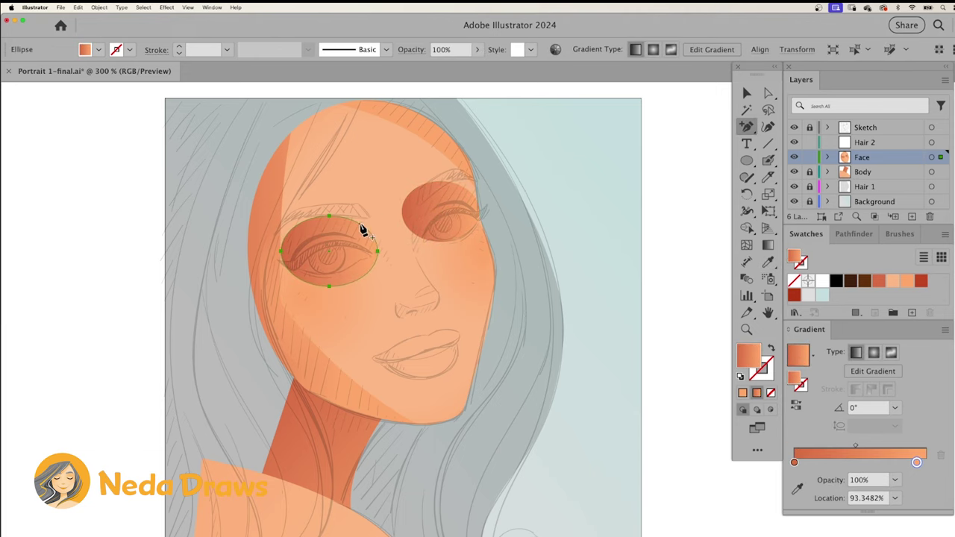
key(a)
drag(280, 252, 275, 249)
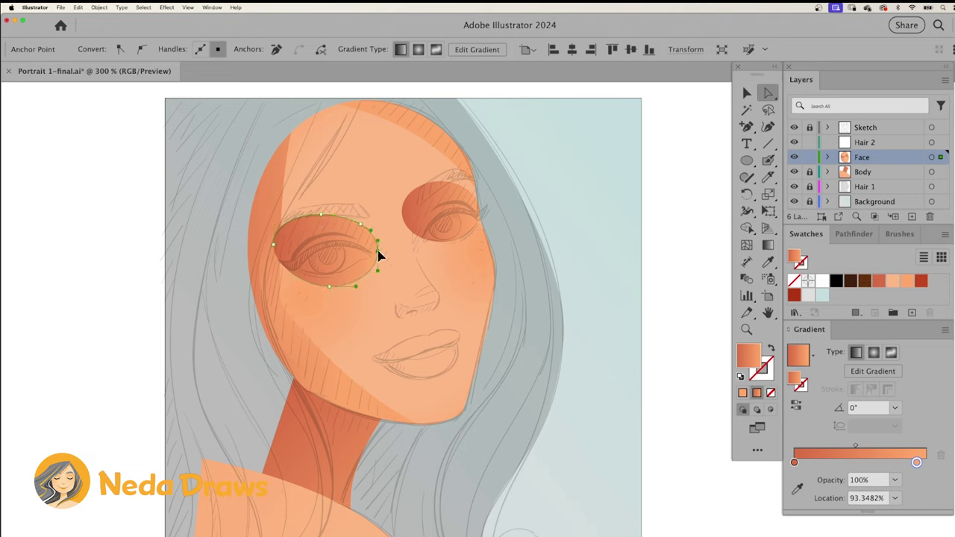
drag(379, 256, 388, 261)
click(746, 127)
click(797, 176)
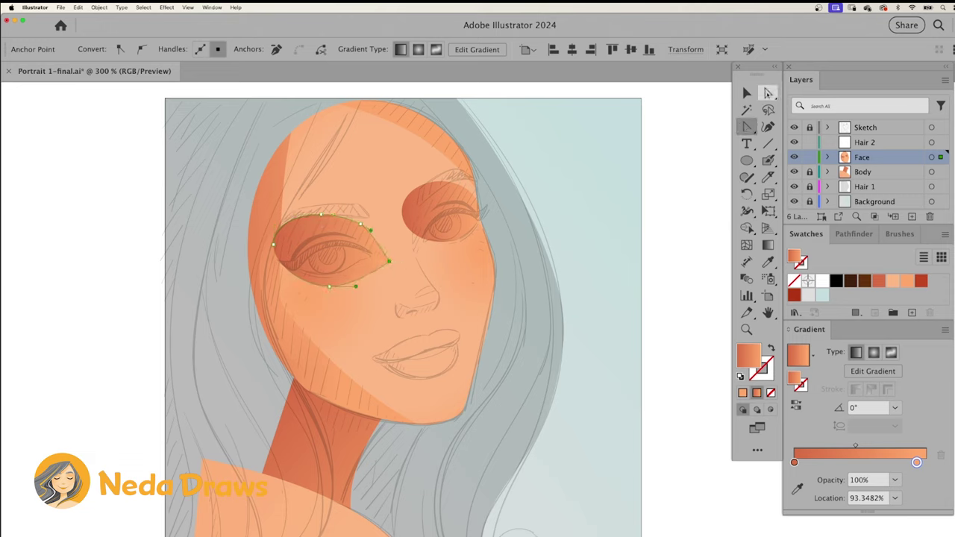
key(a)
drag(329, 285, 334, 263)
click(364, 230)
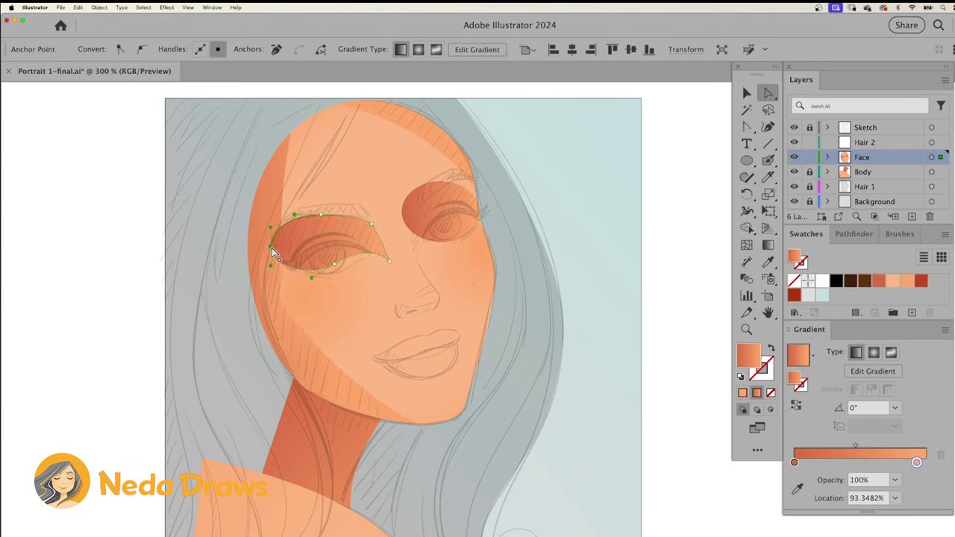
drag(394, 240, 311, 239)
- Narrow the right eye shadow, remove a point, and angle its gradient toward the brow
click(456, 179)
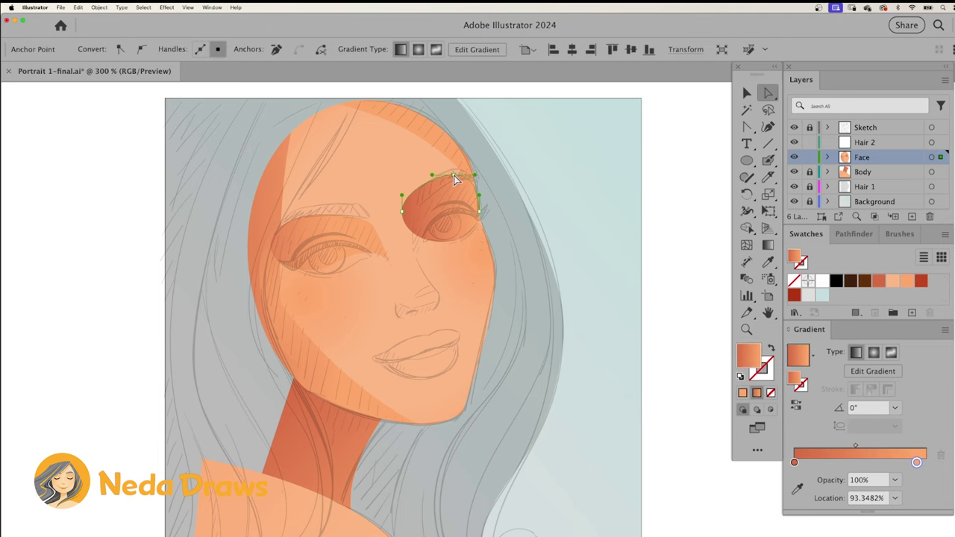
drag(402, 203, 415, 223)
key(-)
click(433, 176)
key(a)
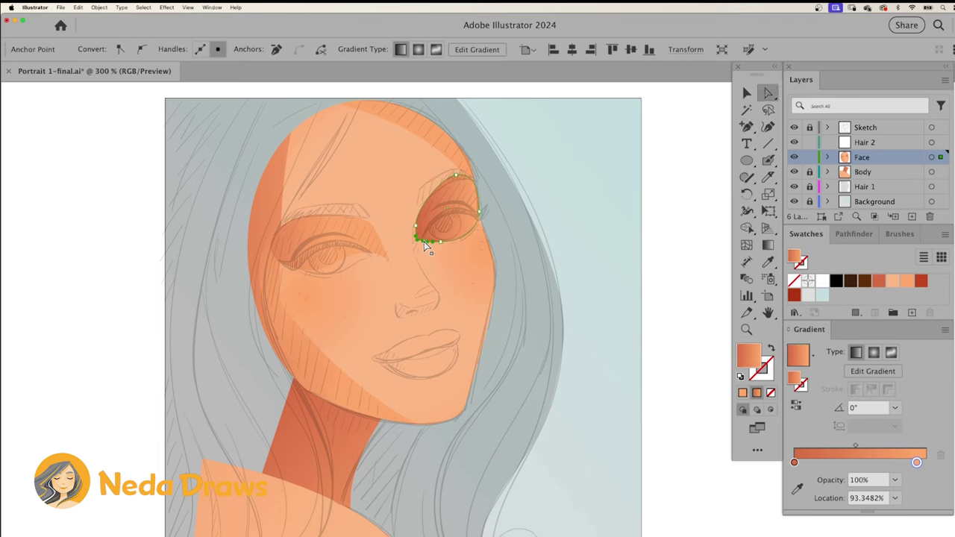
key(g)
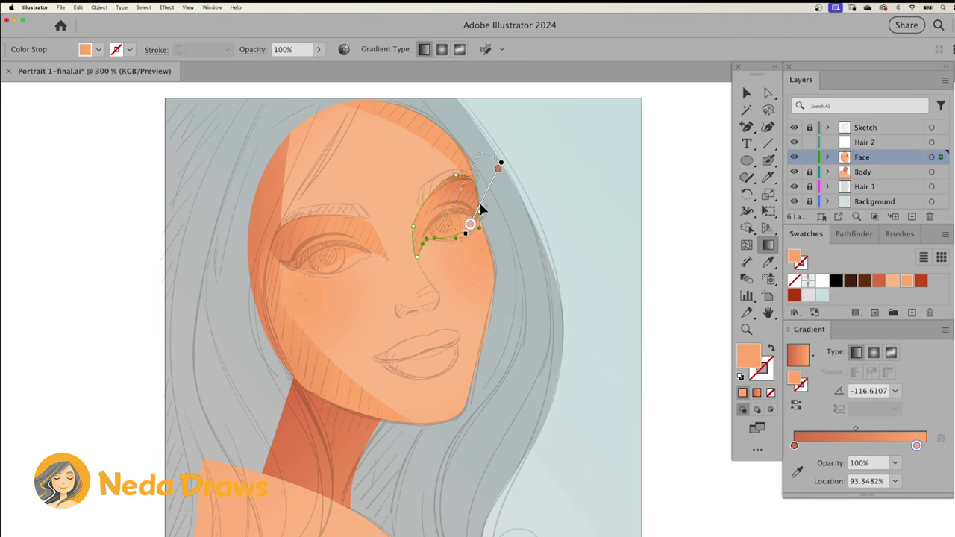
drag(488, 212, 438, 228)
key(super+shift+a)
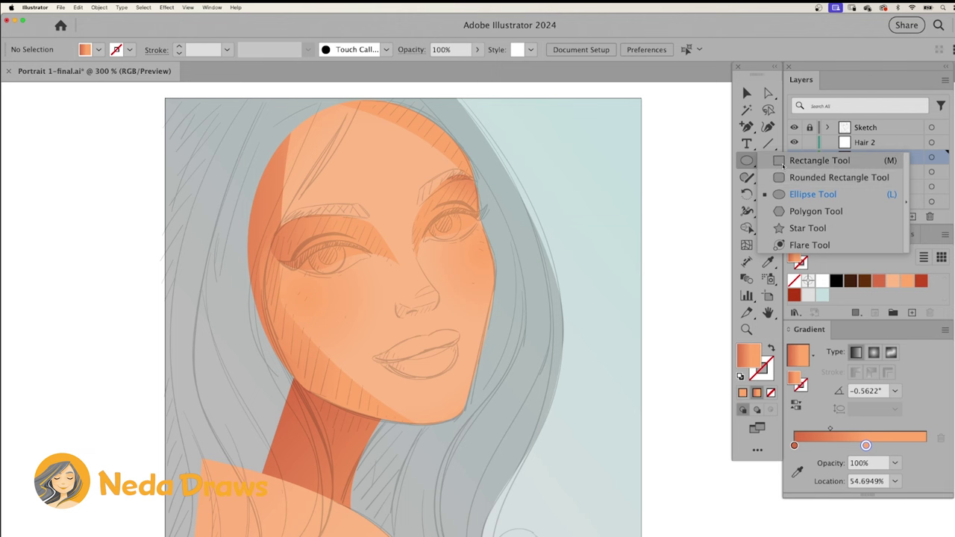
- Draw a highlight shape on the nose and stretch it up the bridge
drag(746, 162, 824, 157)
drag(395, 288, 438, 317)
key(super+plus)
drag(377, 221, 377, 192)
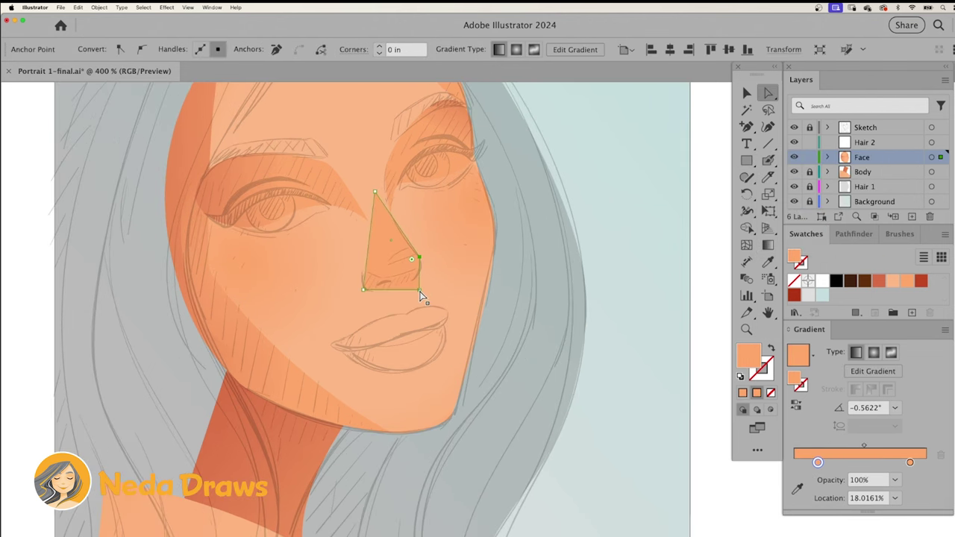
drag(420, 289, 411, 283)
- Fade the nose highlight's outer stop to 0% and run the gradient vertically along the bridge
drag(748, 127, 850, 178)
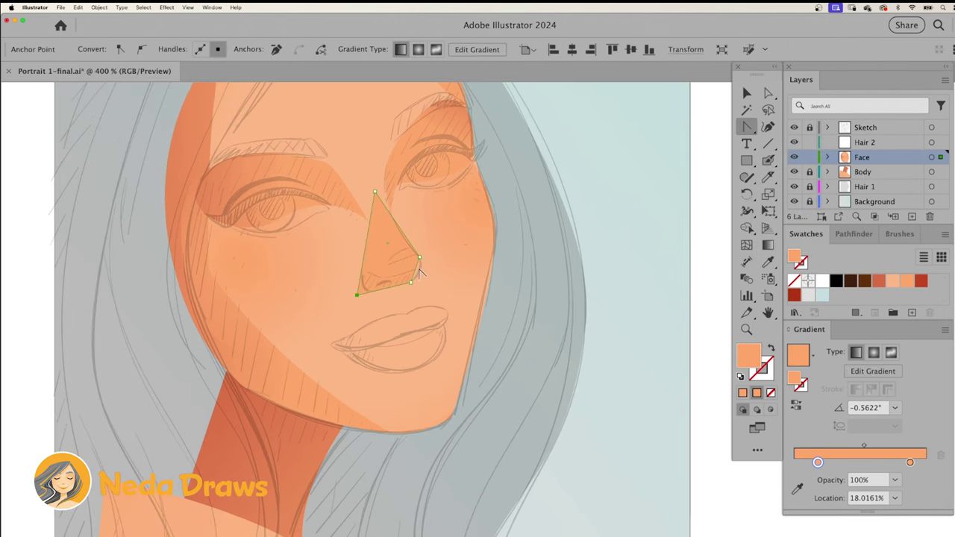
click(420, 277)
double_click(909, 462)
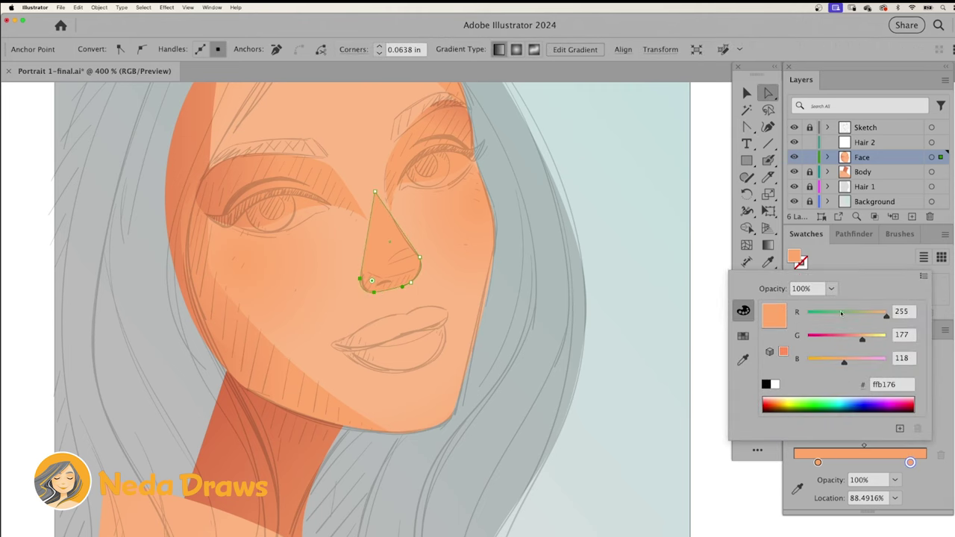
click(806, 288)
click(850, 304)
key(g)
drag(385, 241, 369, 126)
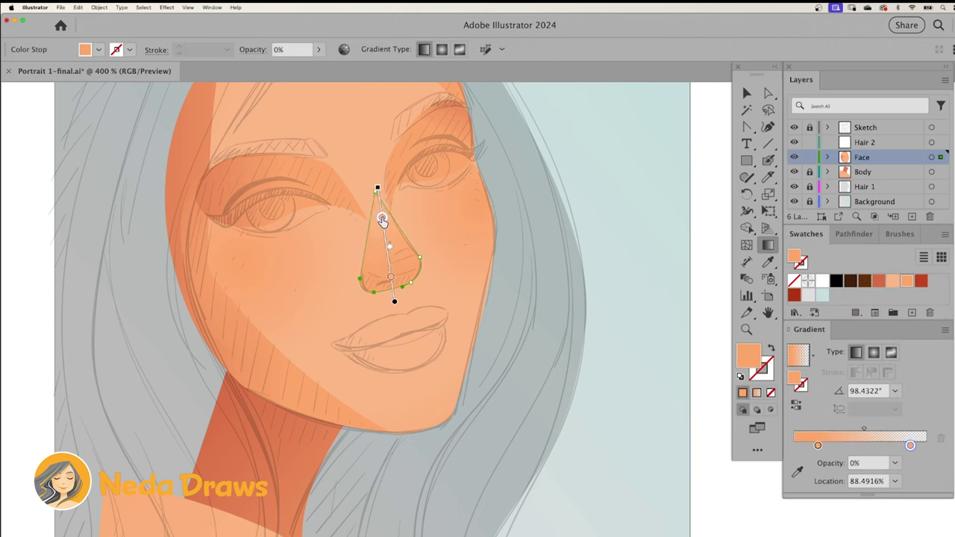
key(super+shift+a)
- Draw a dark red rectangle under the nose and notch its top edge
key(m)
click(921, 280)
mouse_move(361, 269)
mouse_down()
mouse_move(416, 292)
mouse_move(415, 281)
mouse_up()
key(a)
click(420, 293)
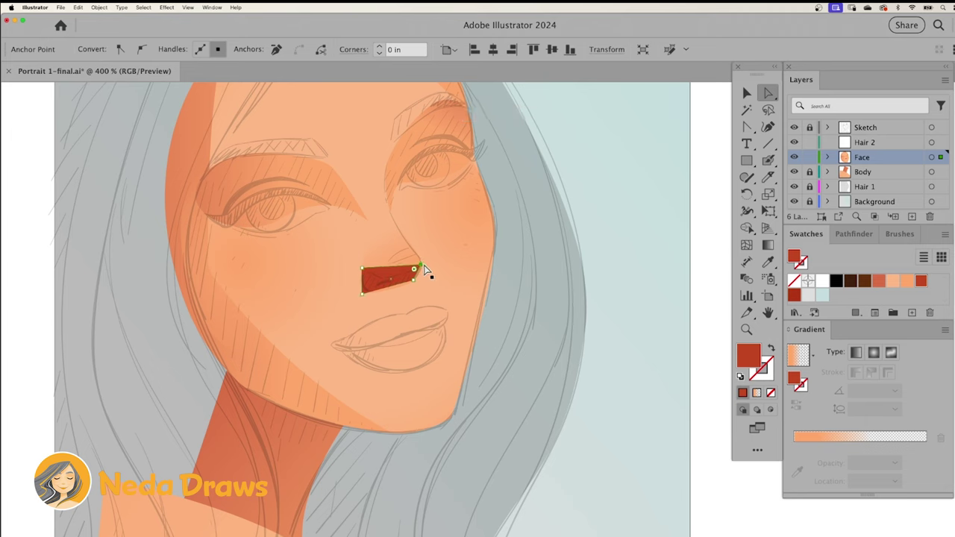
click(746, 127)
click(809, 145)
key(a)
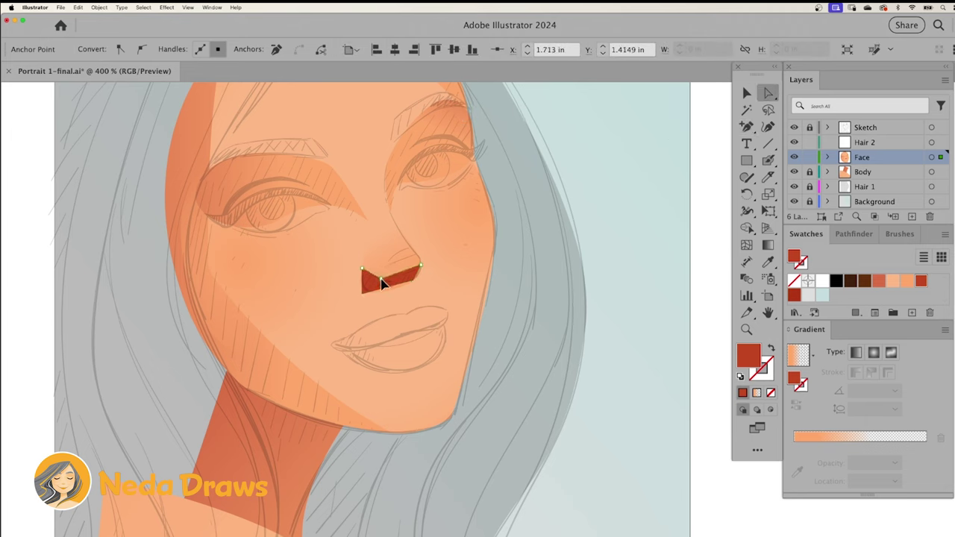
drag(381, 268, 382, 279)
- Add a point to the nostril shape's bottom edge and draw a dark brown shape over the right eye
click(746, 126)
click(809, 145)
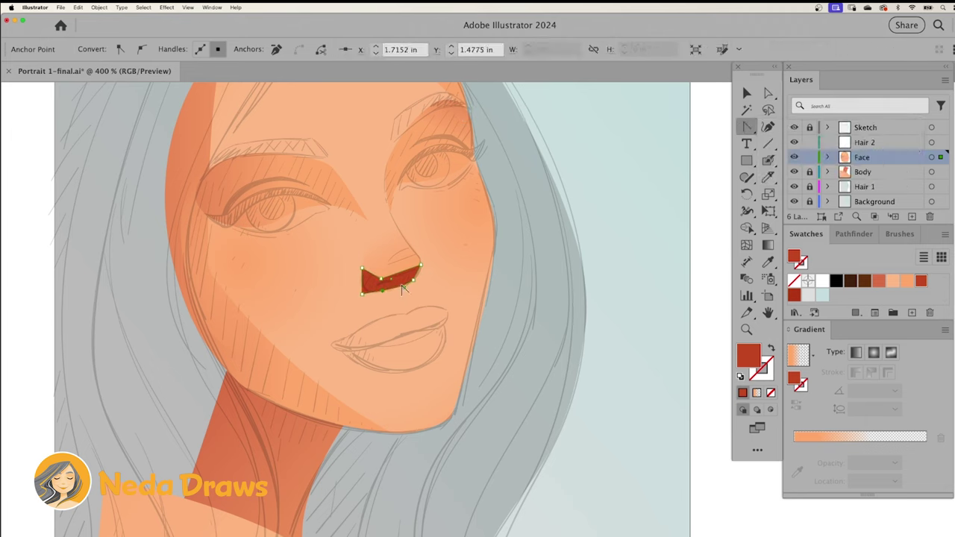
click(403, 288)
key(a)
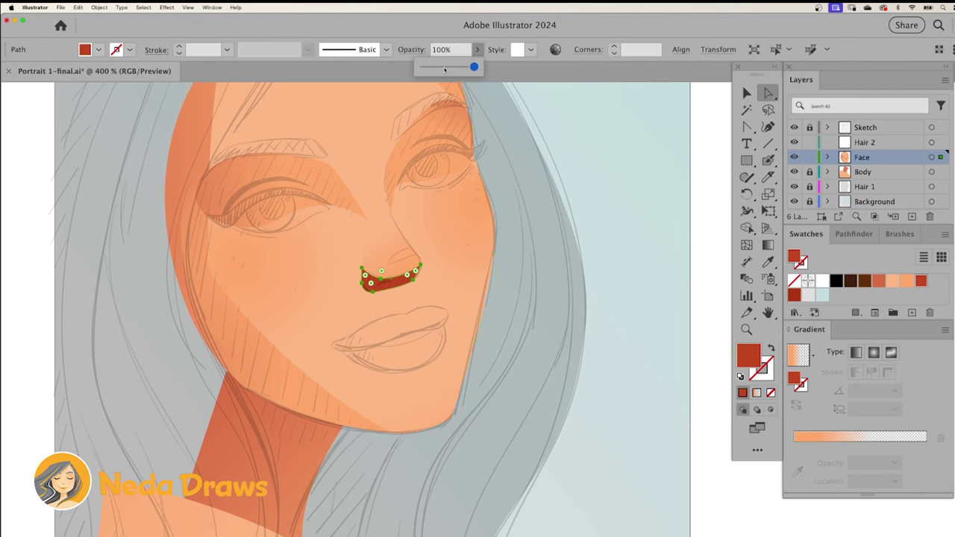
mouse_move(448, 182)
mouse_down()
mouse_move(534, 255)
mouse_move(530, 229)
mouse_up()
- Lower the brown rectangle to 50% opacity and reshape it into an eyelid wedge over the right eye
click(478, 50)
drag(455, 65, 437, 65)
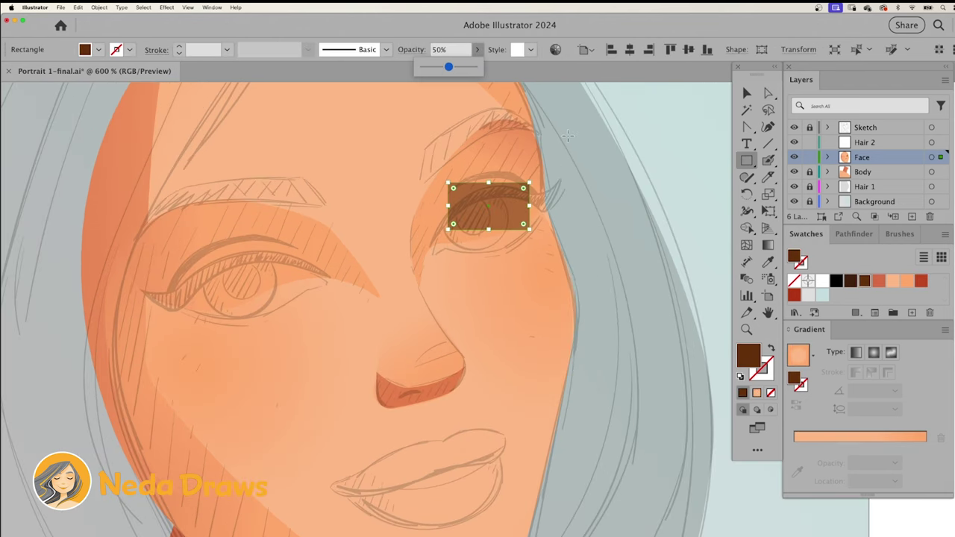
key(a)
drag(527, 187, 512, 176)
drag(529, 229, 545, 200)
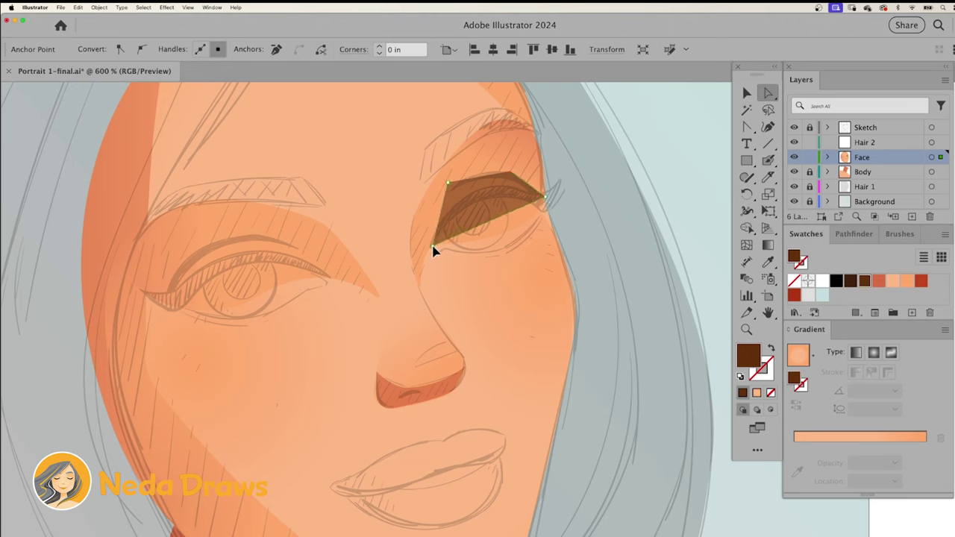
key(p)
click(485, 183)
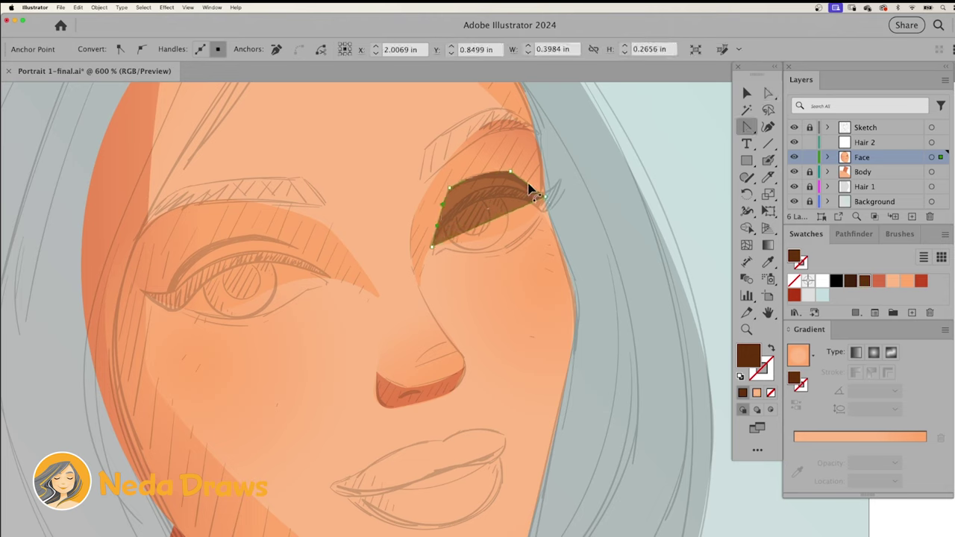
key(a)
- Duplicate the eyelid onto the left eye, adjust its lower tip, and copy both eyelids
drag(481, 202, 257, 237)
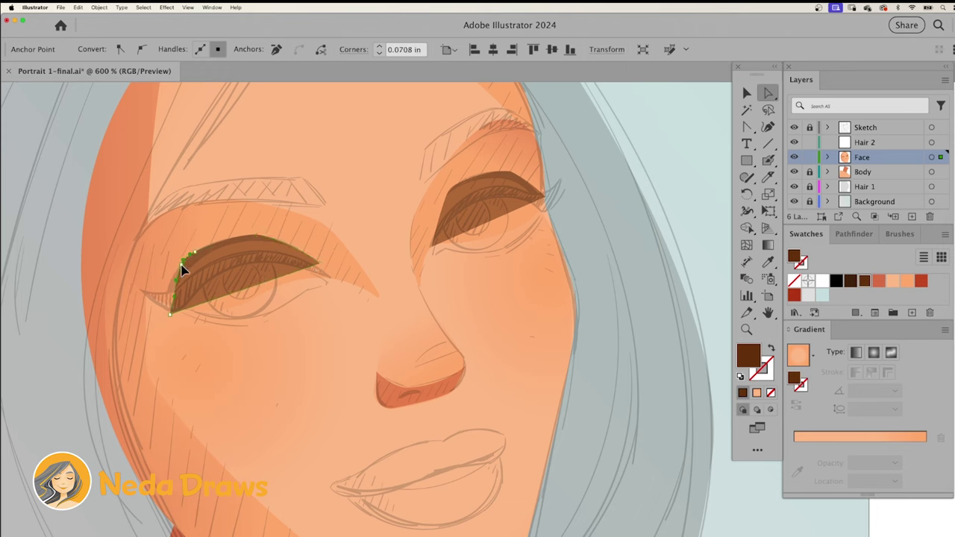
drag(170, 314, 166, 307)
click(477, 195)
shift+click(249, 253)
right_click(248, 253)
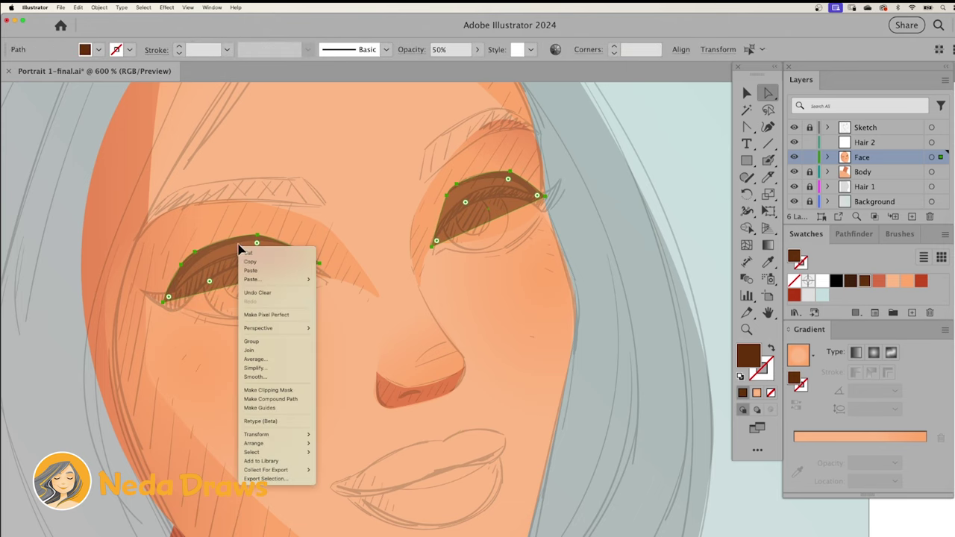
key(Escape)
- Paste the eyelid copies in front and fill them reddish brown
right_click(246, 252)
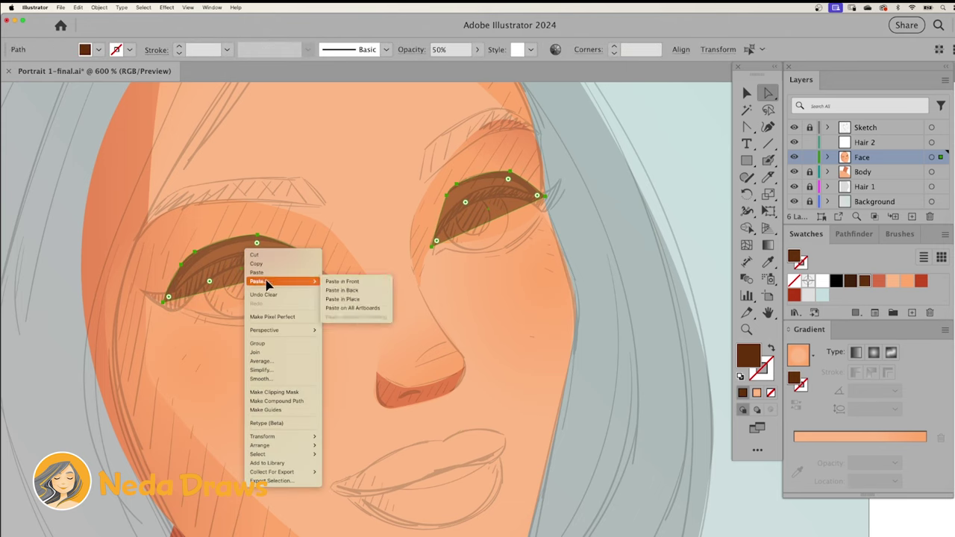
click(332, 281)
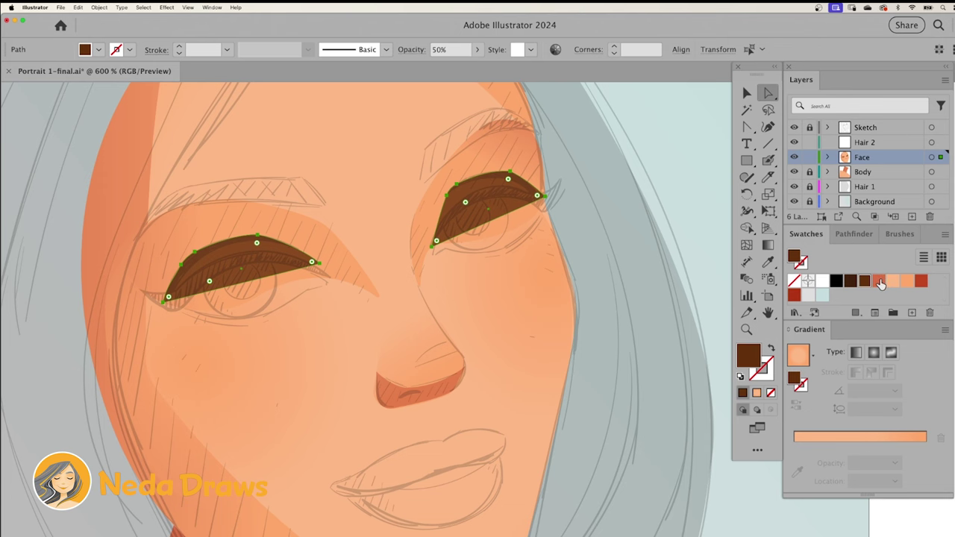
click(879, 281)
scroll(451, 194, up, 1)
click(555, 189)
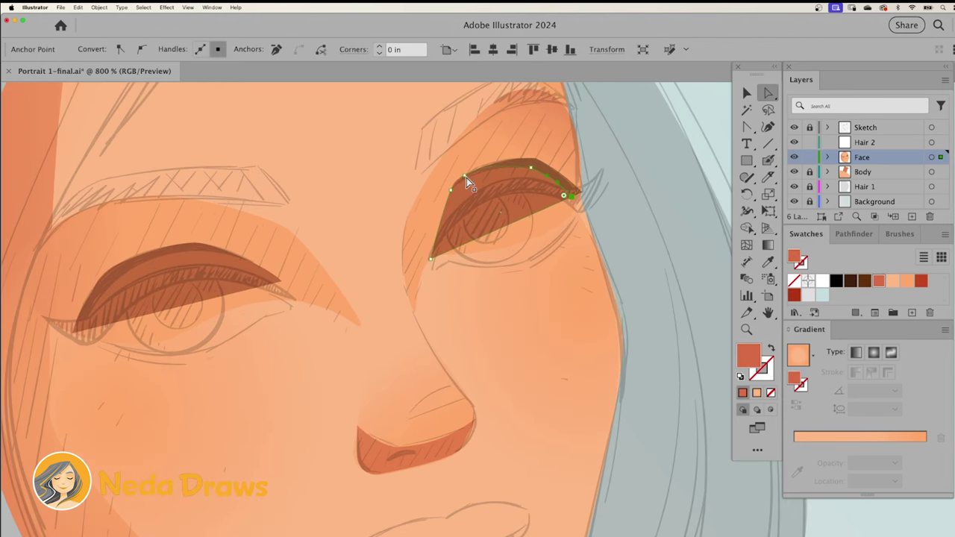
- Set the dark brown and reddish eyelid shapes to 100% opacity
click(98, 285)
click(115, 278)
click(477, 49)
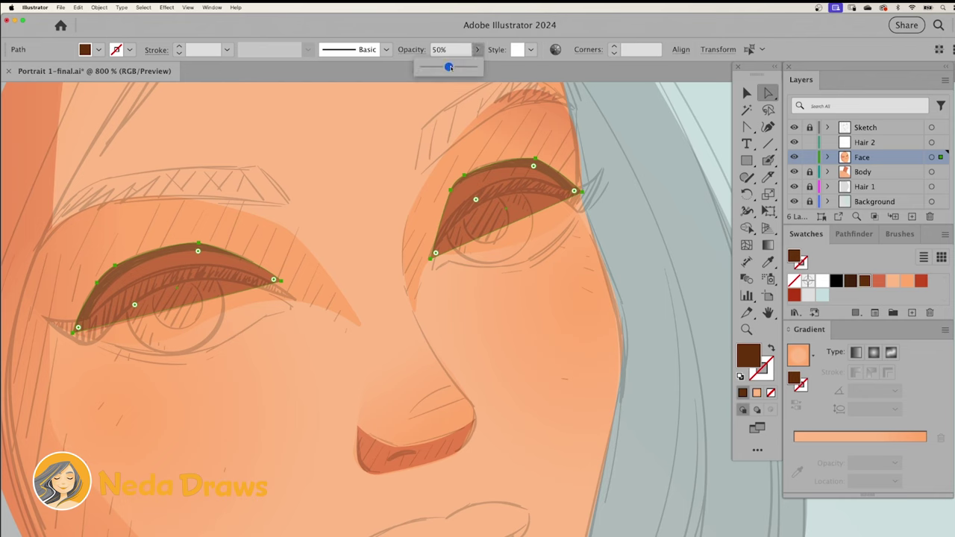
drag(447, 67, 474, 67)
click(500, 181)
shift+click(210, 266)
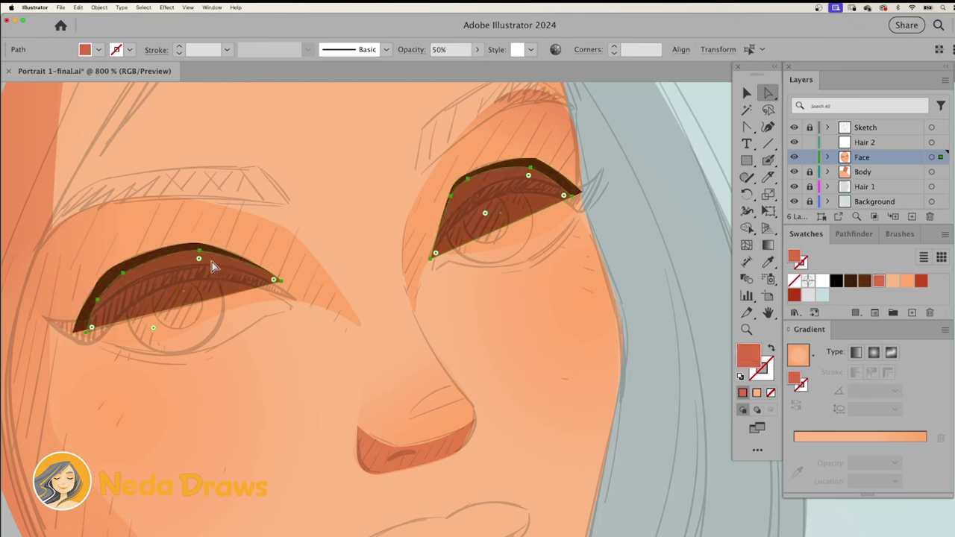
click(477, 50)
drag(447, 66, 475, 66)
click(522, 228)
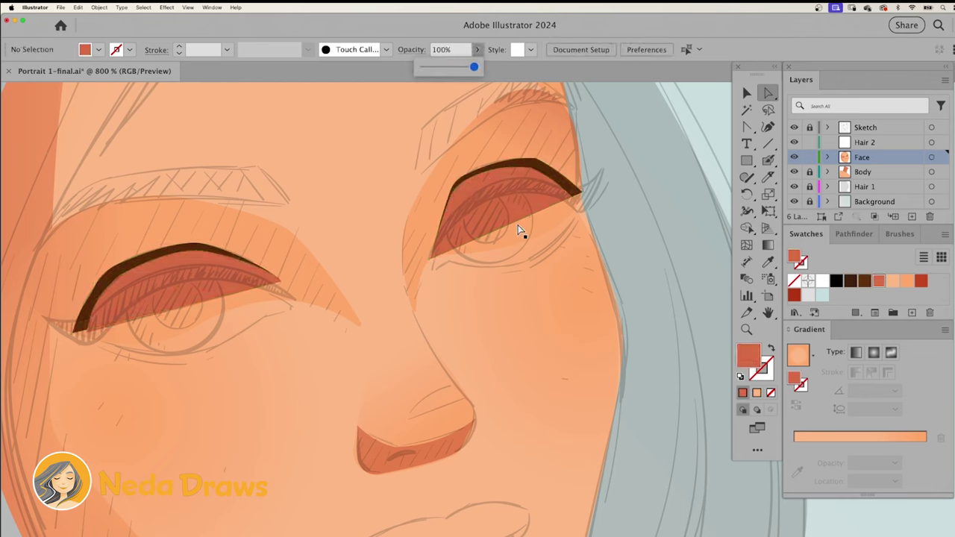
- Curve the bottom edges of both reddish eye shapes and fine-tune their lower curves
click(572, 197)
click(747, 127)
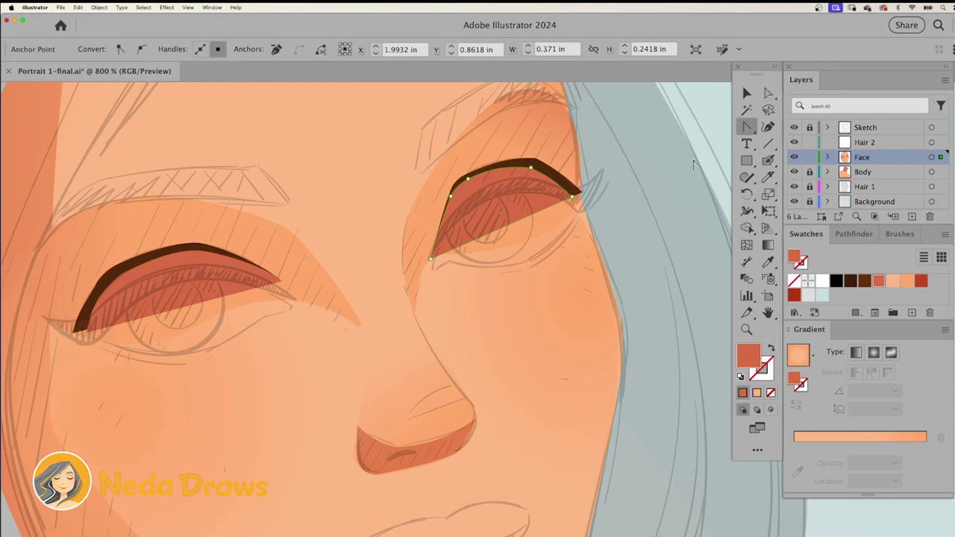
drag(531, 220, 551, 274)
drag(197, 314, 207, 370)
click(768, 92)
click(582, 200)
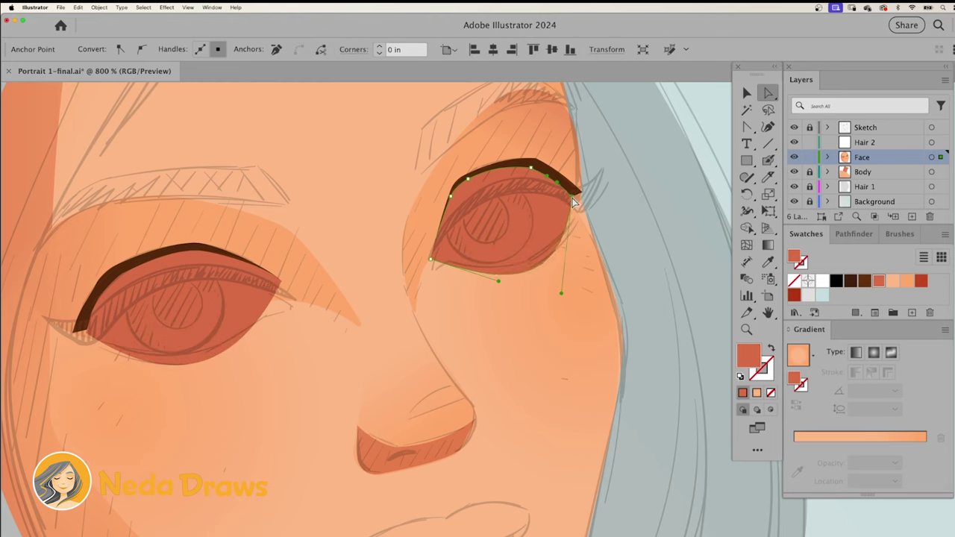
drag(575, 299, 558, 292)
click(284, 289)
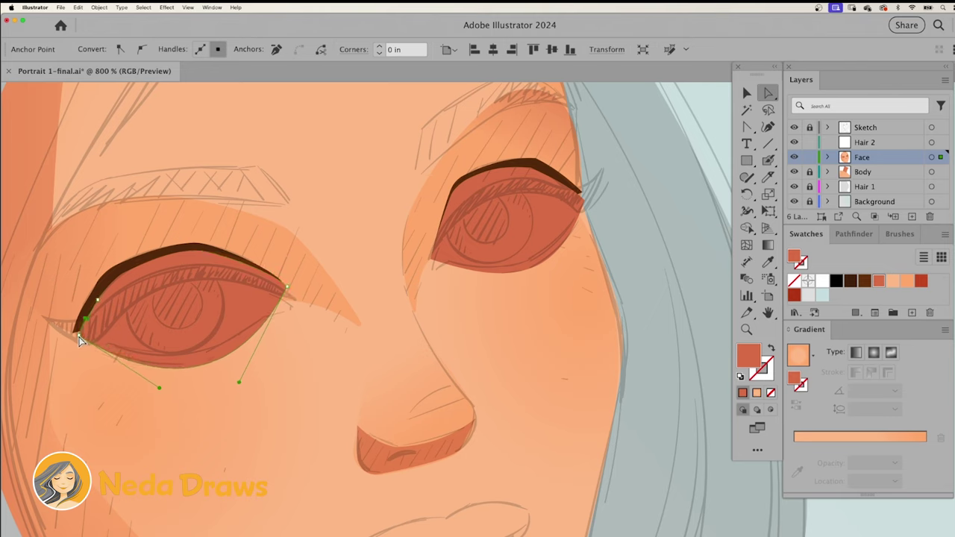
drag(236, 383, 225, 379)
drag(286, 289, 281, 288)
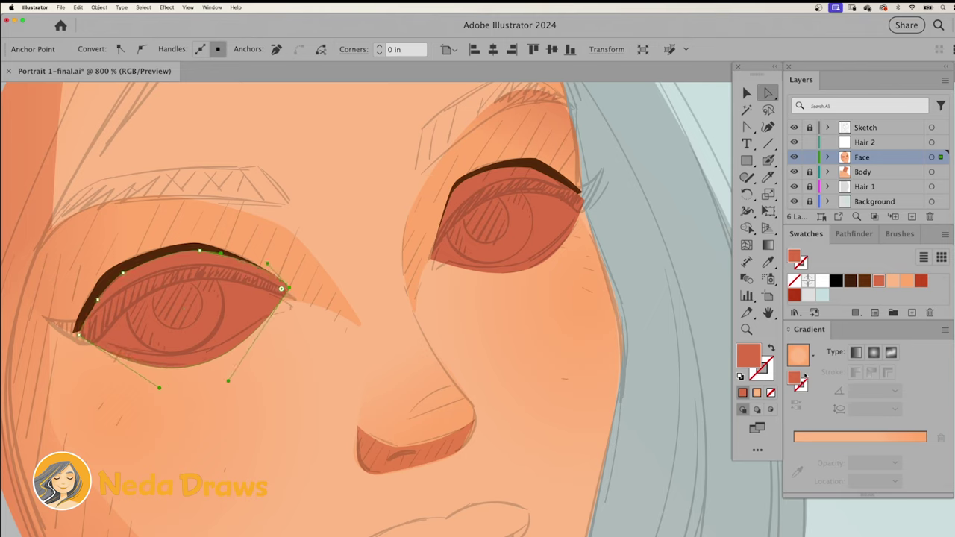
- Fill both eye shapes with linear gradients, reversing and angling the right eye's gradient
click(856, 352)
key(g)
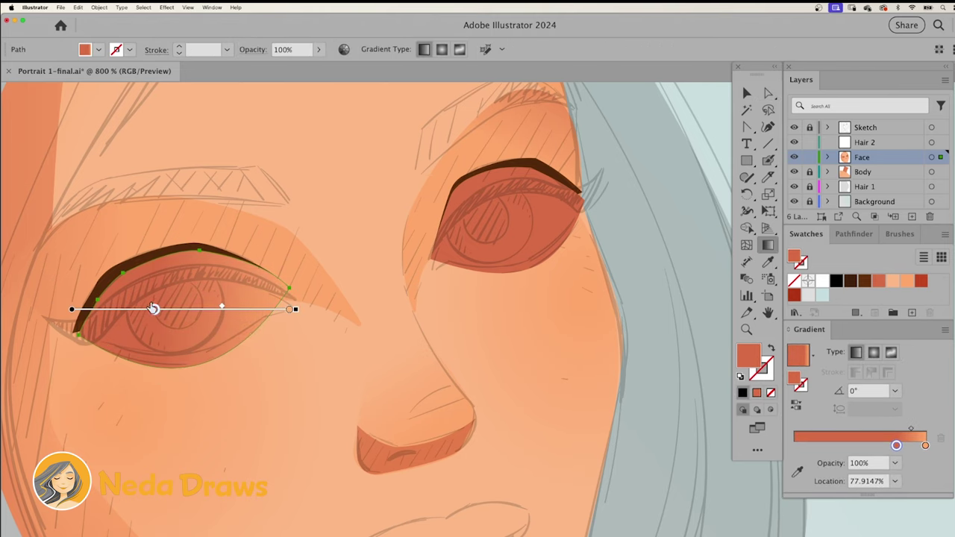
drag(154, 308, 99, 308)
click(769, 92)
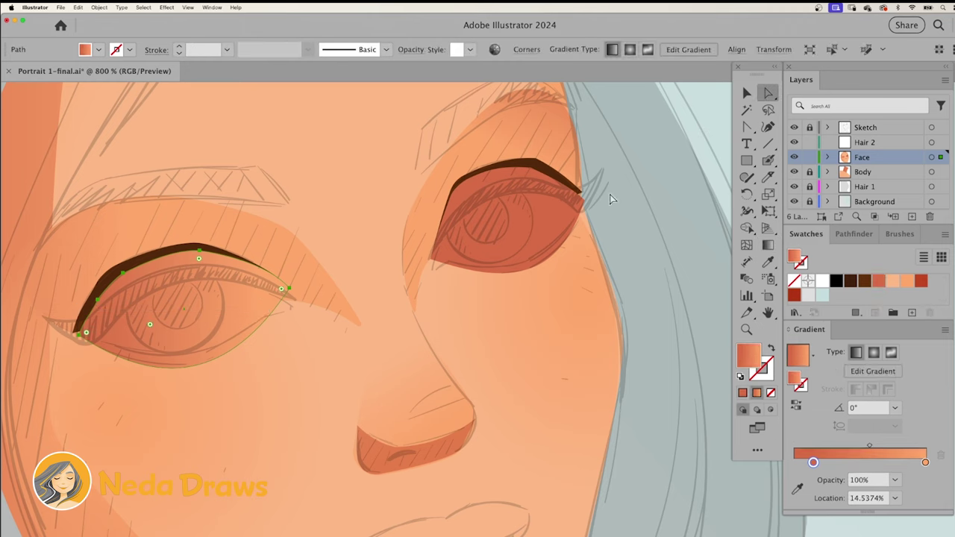
click(582, 199)
click(796, 405)
key(g)
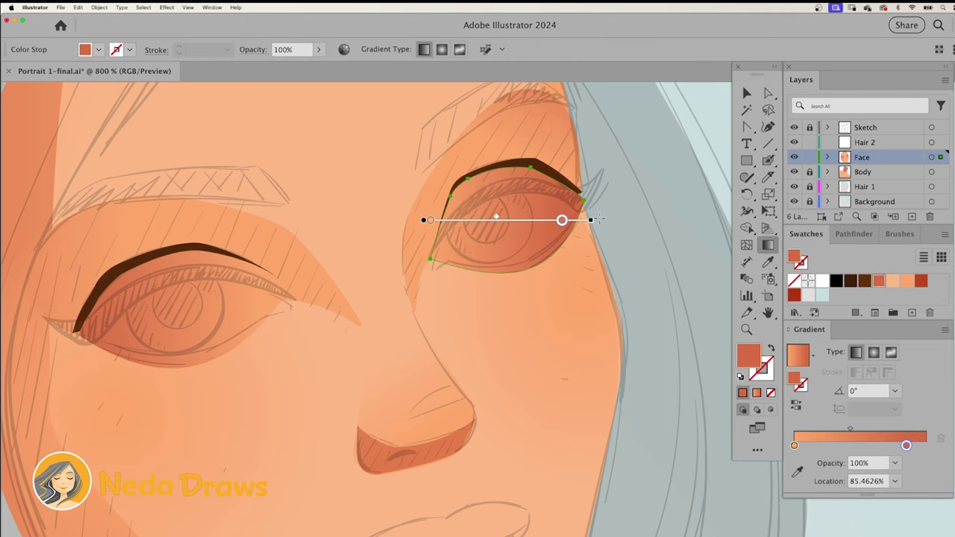
drag(589, 216, 560, 150)
key(ctrl+shift+a)
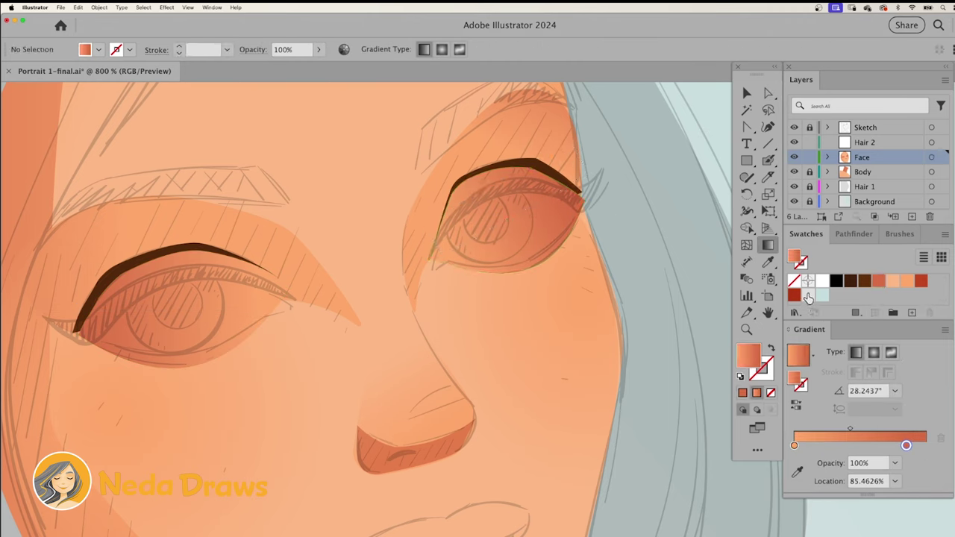
- Draw a light grey rectangle over the right eye and reshape it into an almond eye white
click(746, 160)
drag(453, 212, 580, 275)
drag(587, 205, 569, 197)
click(746, 127)
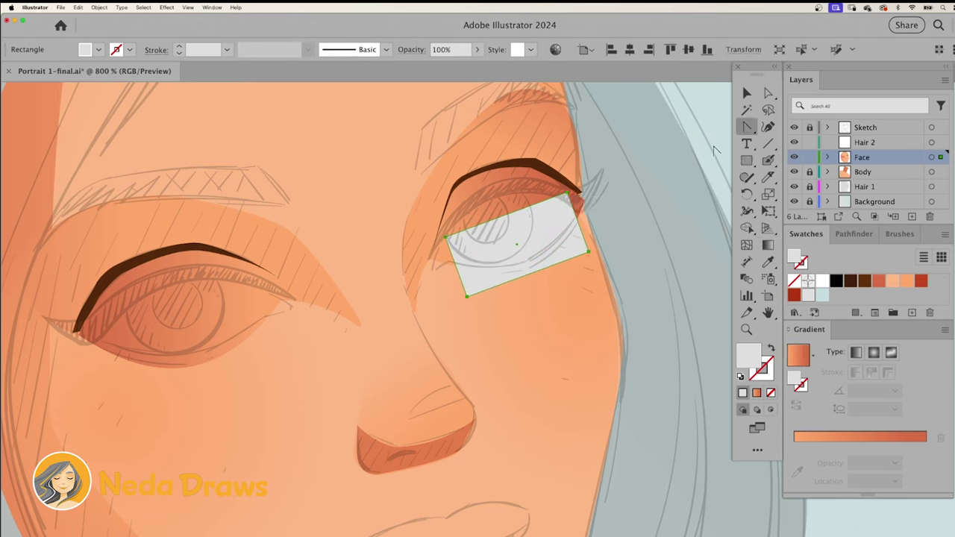
drag(514, 218, 493, 198)
key(a)
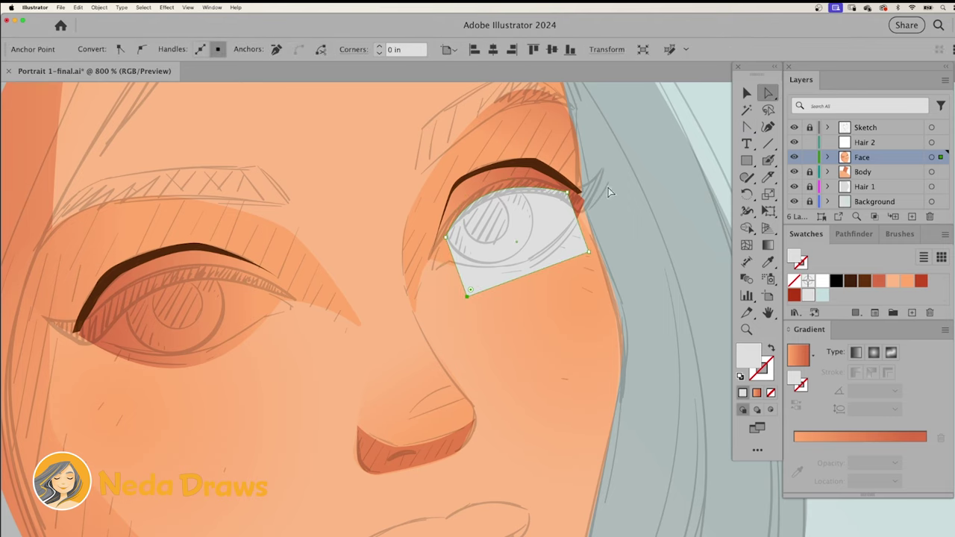
drag(446, 239, 440, 255)
drag(467, 296, 454, 273)
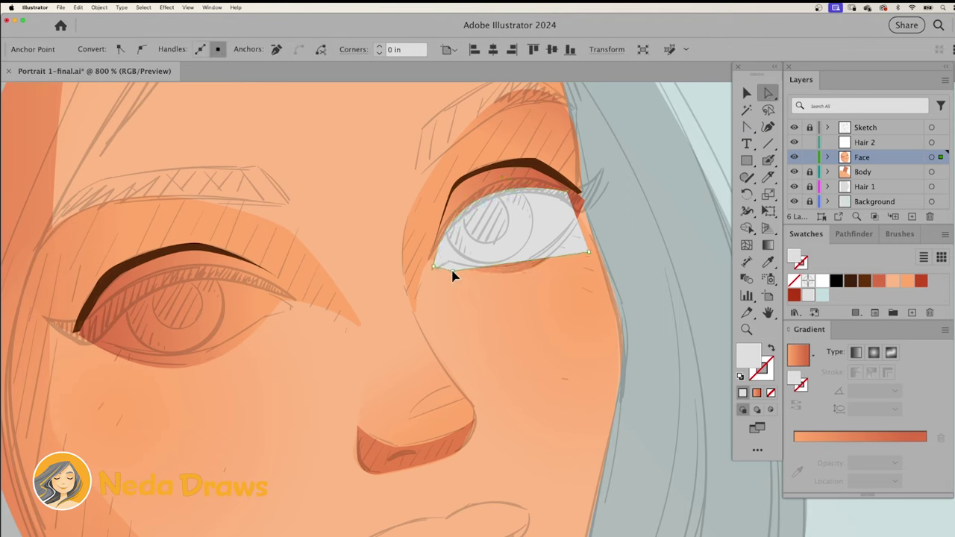
drag(587, 254, 578, 217)
drag(747, 127, 828, 143)
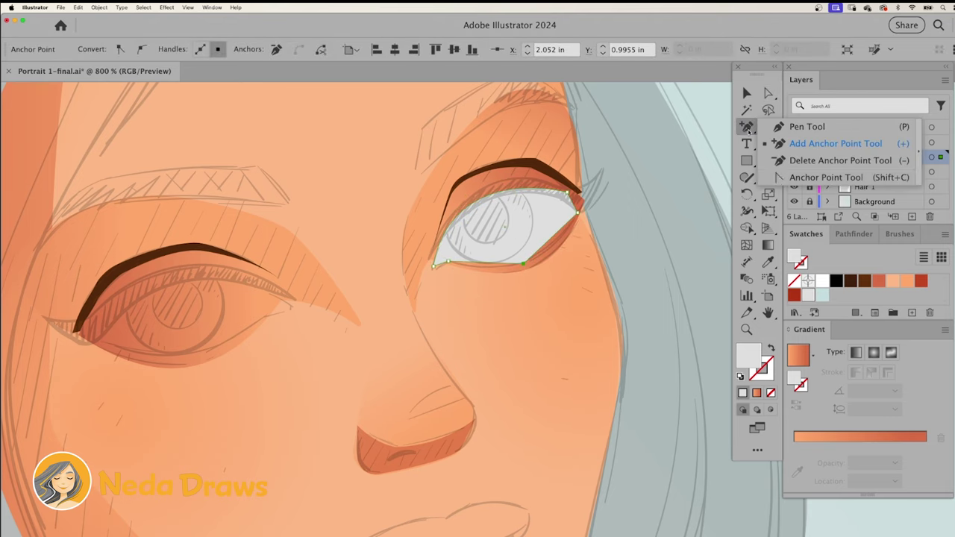
click(554, 241)
key(a)
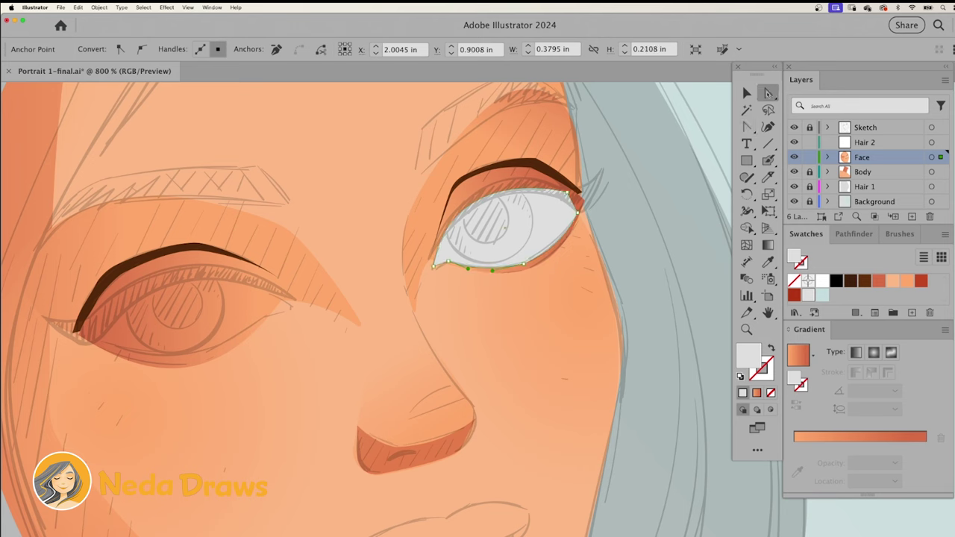
- Copy the eye white to the left eye, reflect it horizontally, then rotate, scale and refit it
alt+drag(512, 230, 209, 315)
right_click(249, 179)
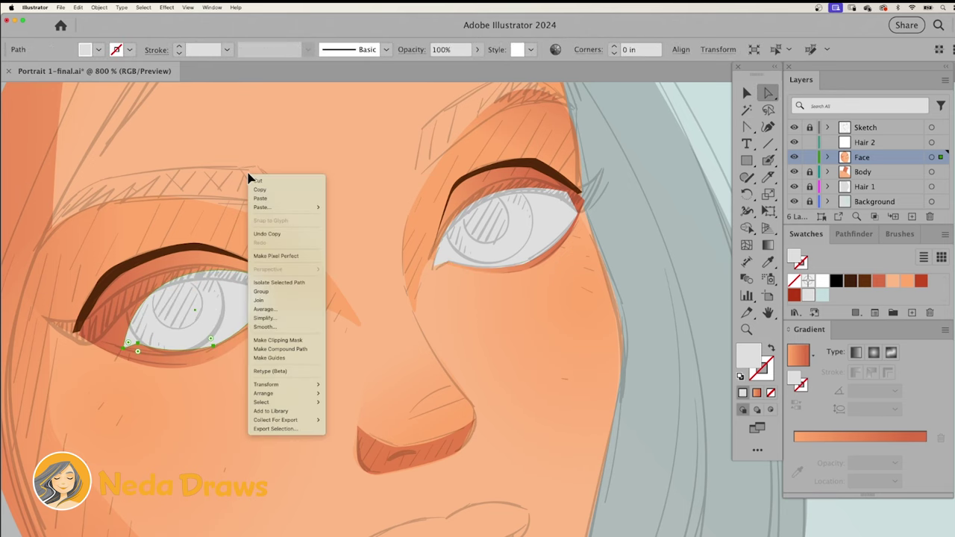
mouse_move(266, 384)
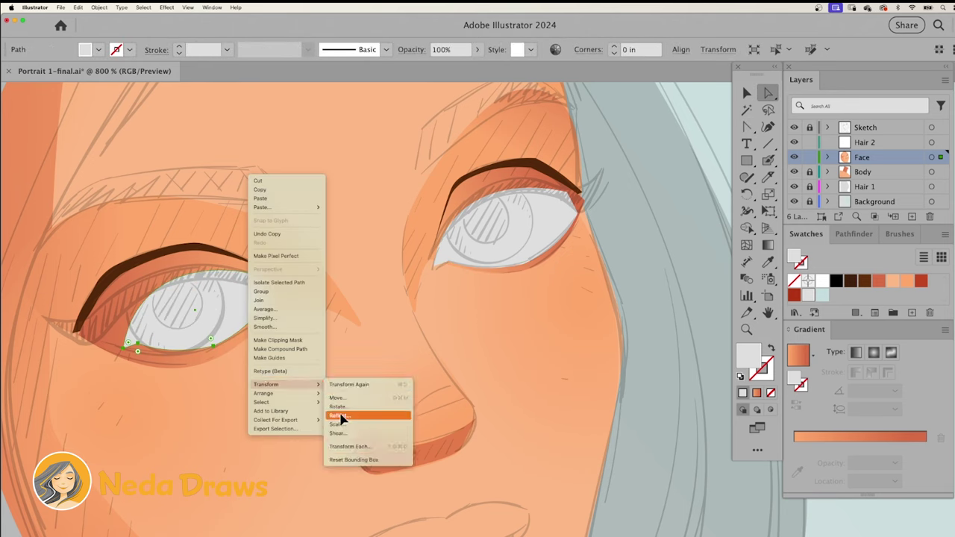
click(341, 416)
click(184, 365)
key(v)
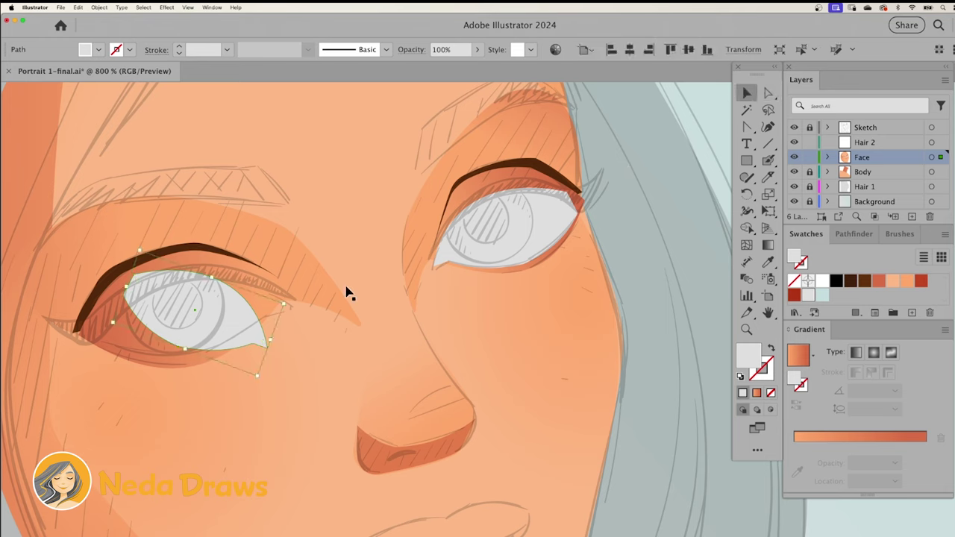
drag(267, 260, 89, 330)
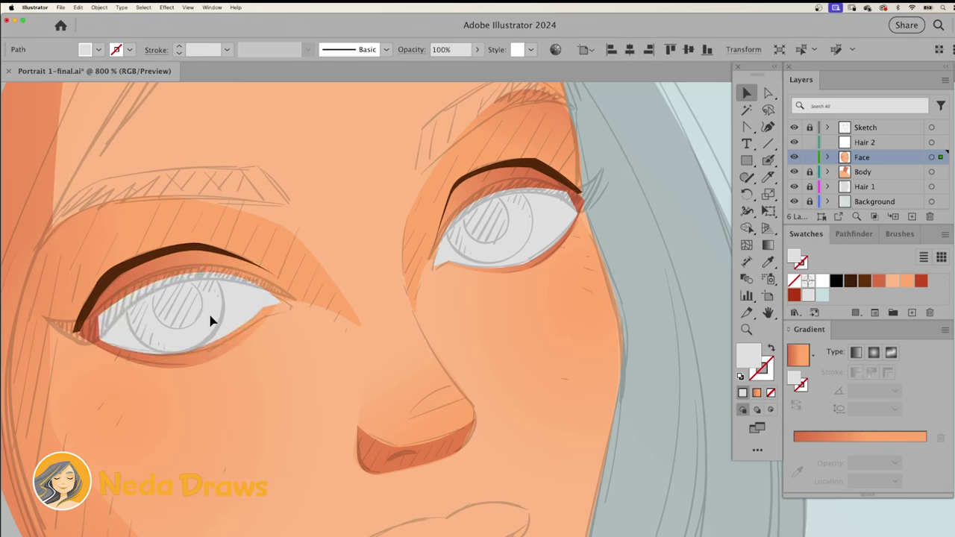
drag(282, 259, 275, 262)
key(a)
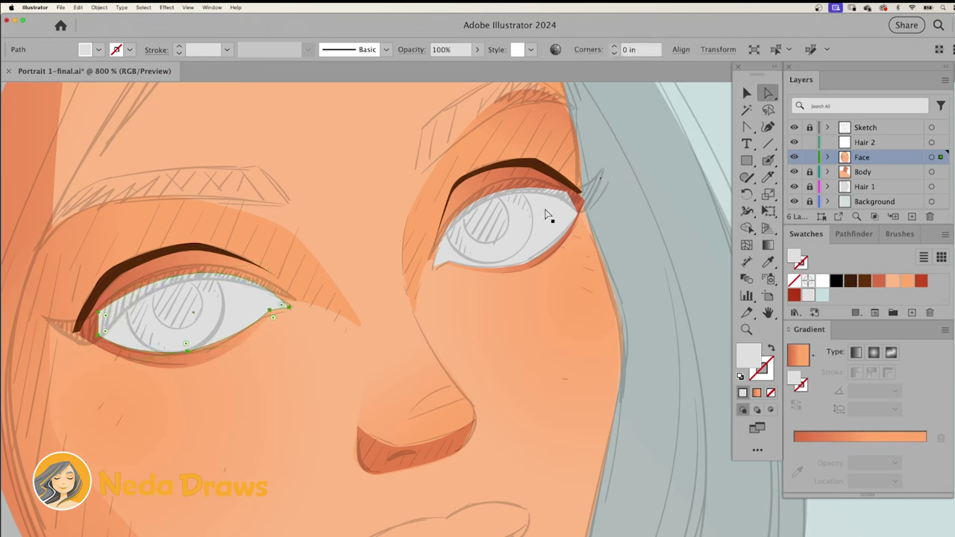
drag(188, 352, 191, 359)
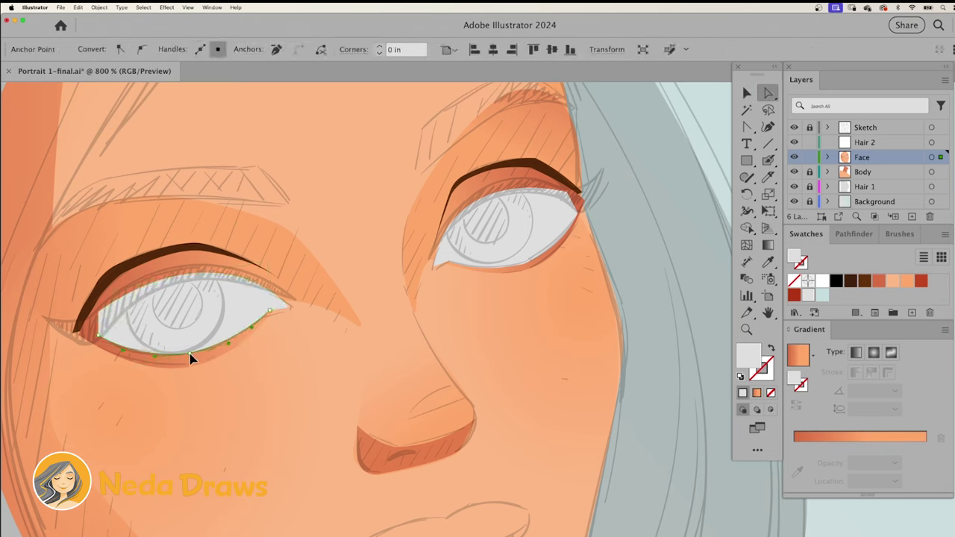
click(283, 308)
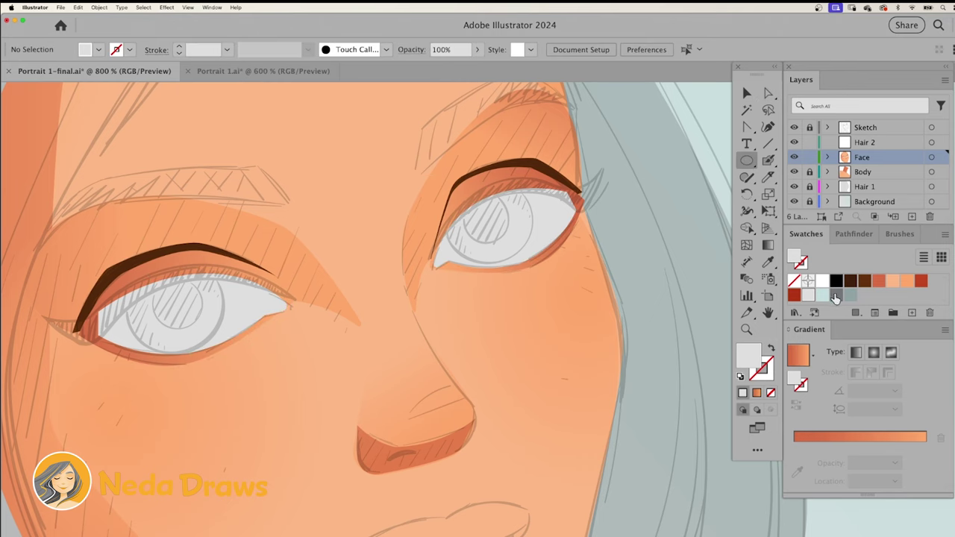
- Draw grey iris circles over both eyes and select them together
click(836, 296)
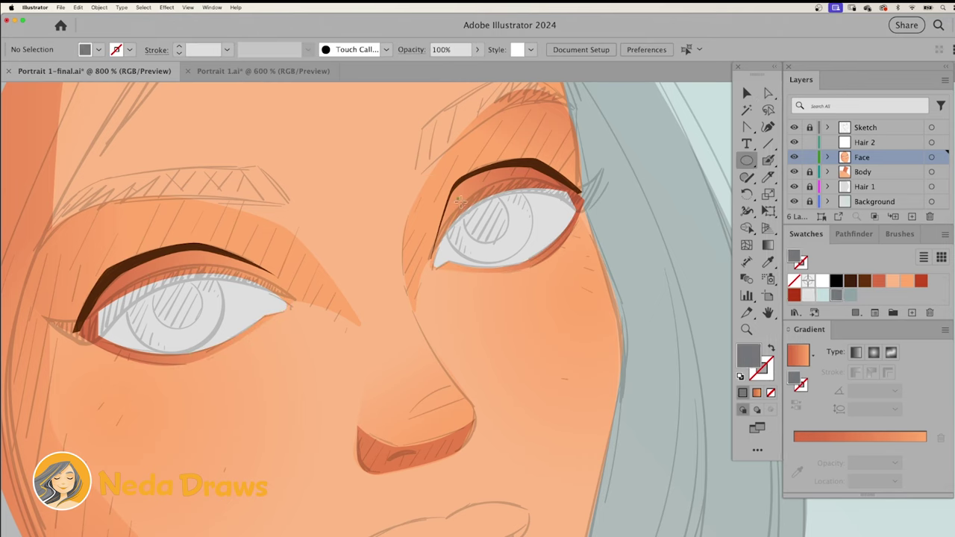
drag(457, 198, 534, 262)
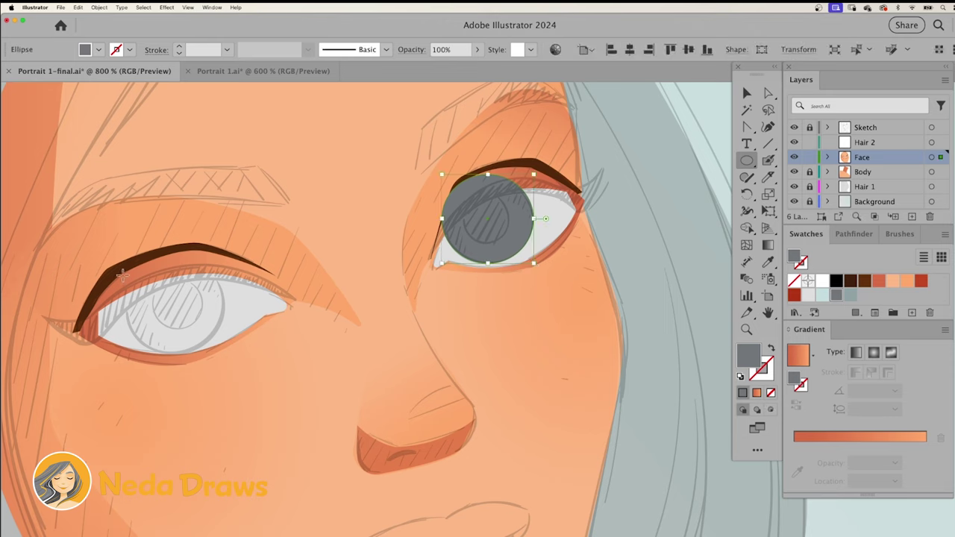
drag(123, 257, 224, 352)
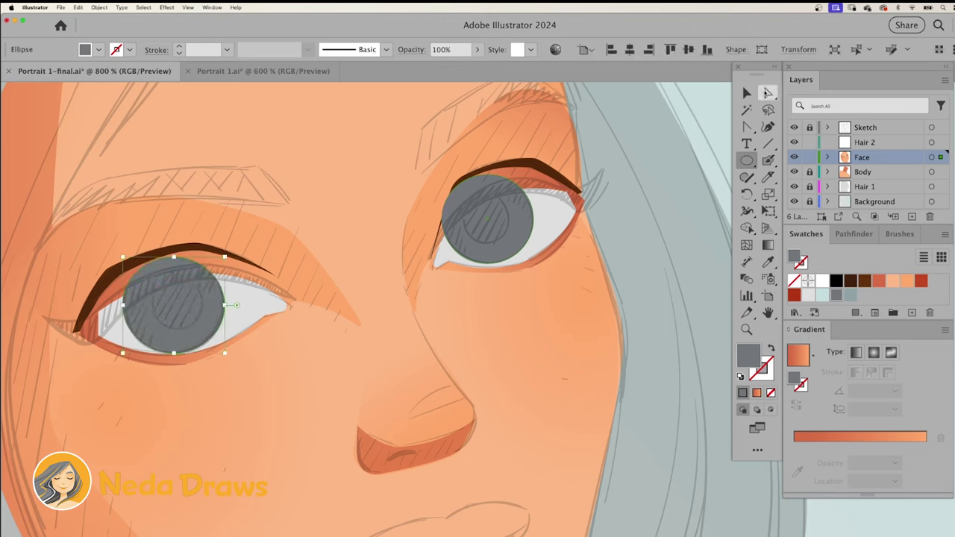
key(a)
click(224, 306)
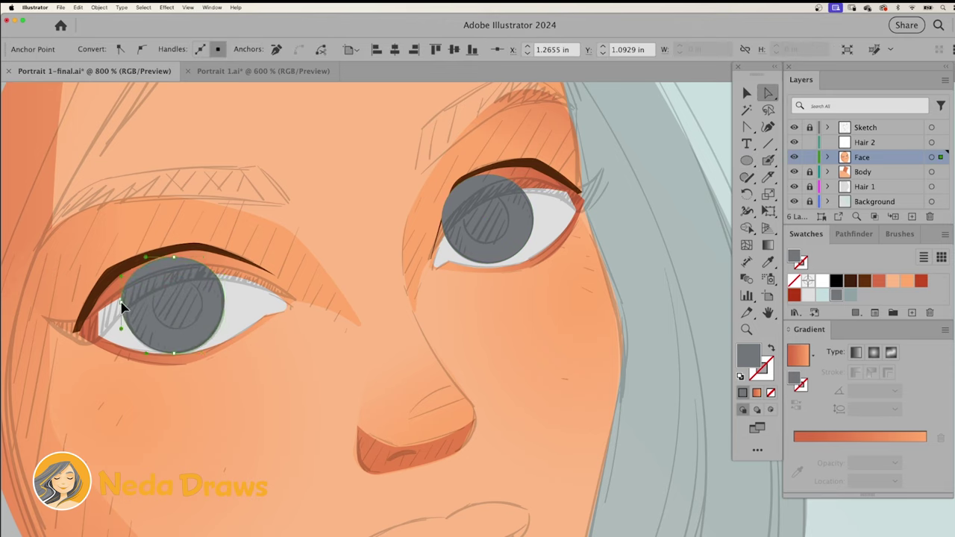
click(531, 208)
click(533, 192)
click(501, 245)
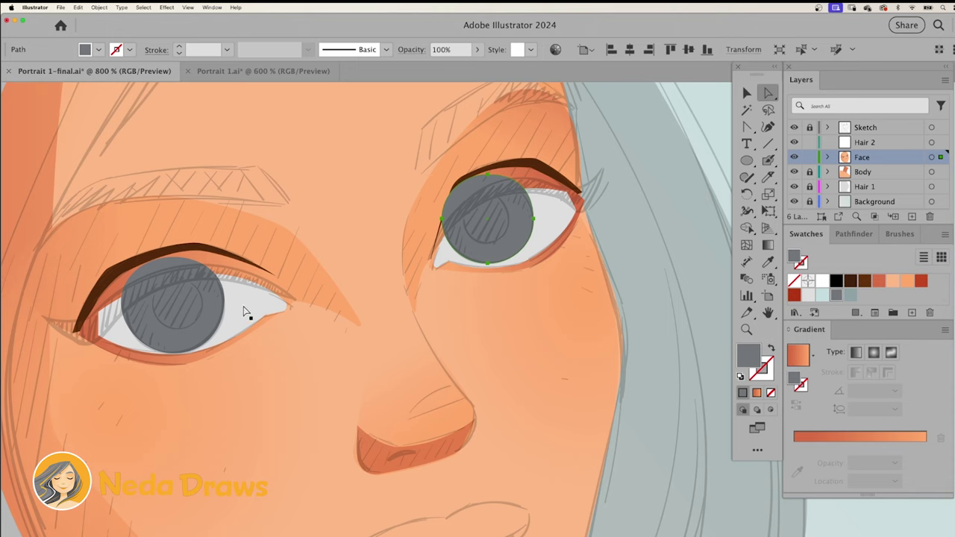
shift+click(203, 312)
- Tuck the left iris under its lid and add light blue-grey inner circles to both irises
key(i)
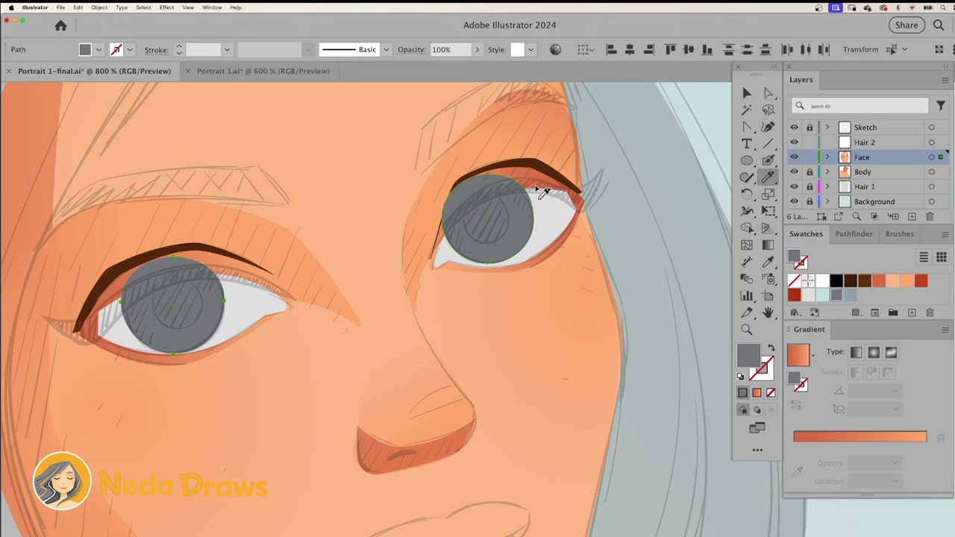
key(ctrl+shift+a)
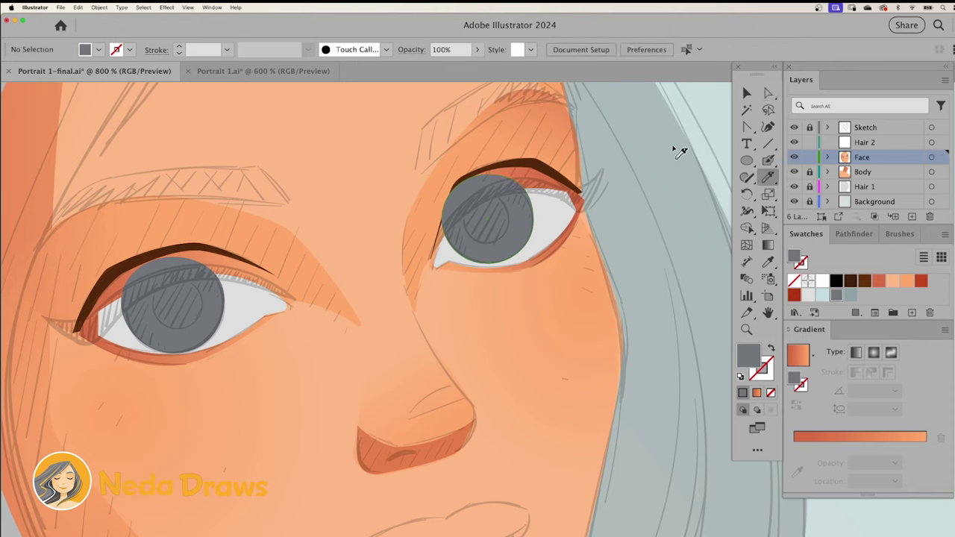
key(a)
click(475, 189)
key(ctrl+shift+a)
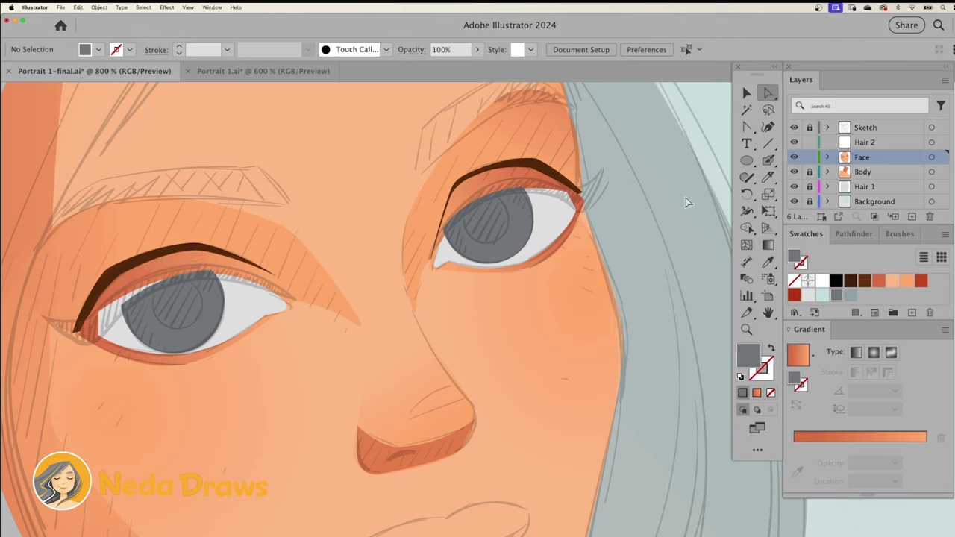
click(746, 160)
click(847, 298)
drag(486, 226, 525, 257)
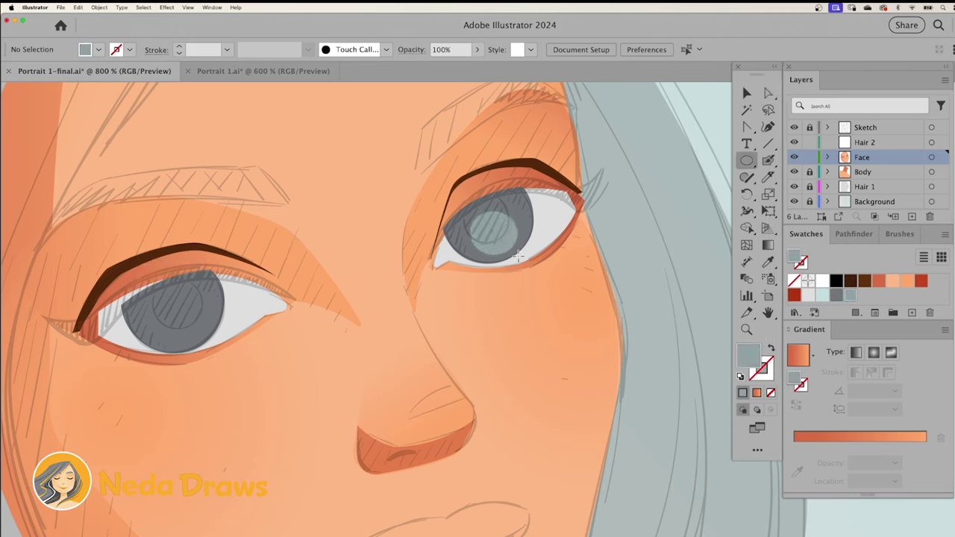
drag(127, 273, 224, 354)
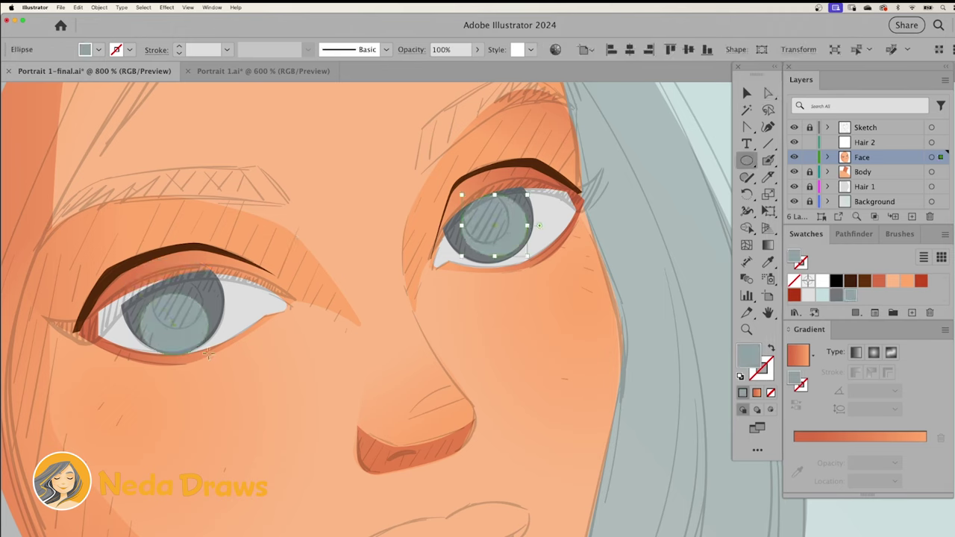
key(ctrl+shift+a)
- Draw black pupils on both eyes and lower their opacity to 59%
click(835, 280)
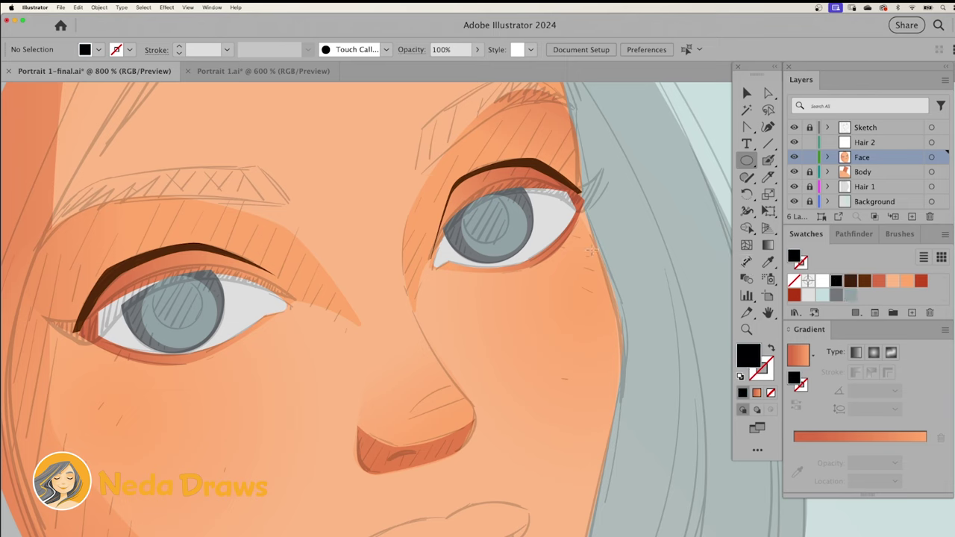
drag(465, 199, 508, 242)
mouse_move(151, 277)
mouse_down()
mouse_move(200, 326)
mouse_move(202, 305)
mouse_up()
key(a)
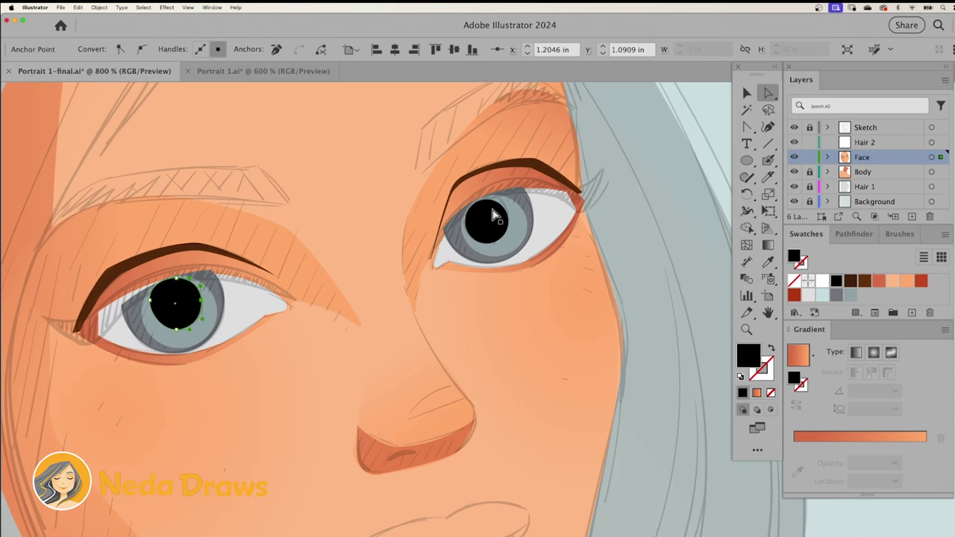
click(492, 216)
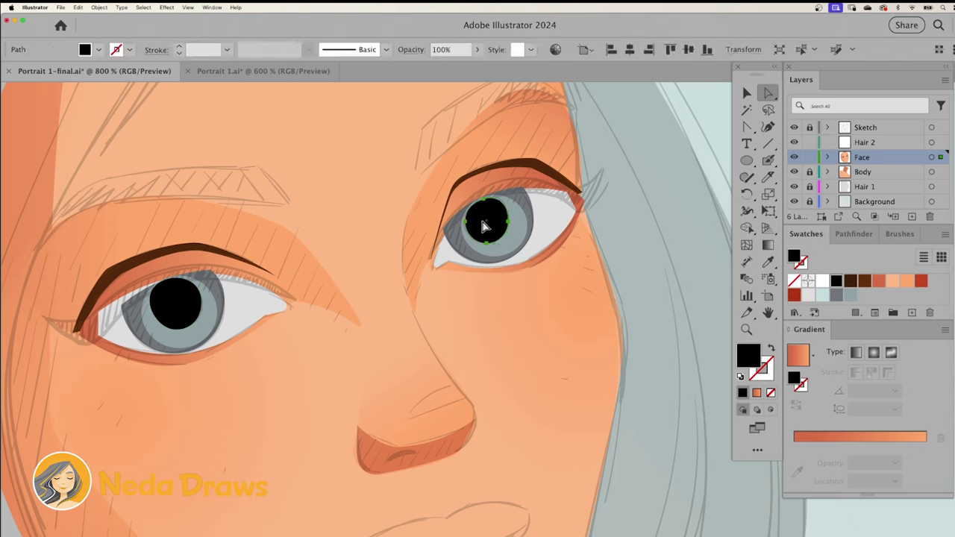
shift+click(190, 308)
click(477, 50)
drag(476, 67, 452, 67)
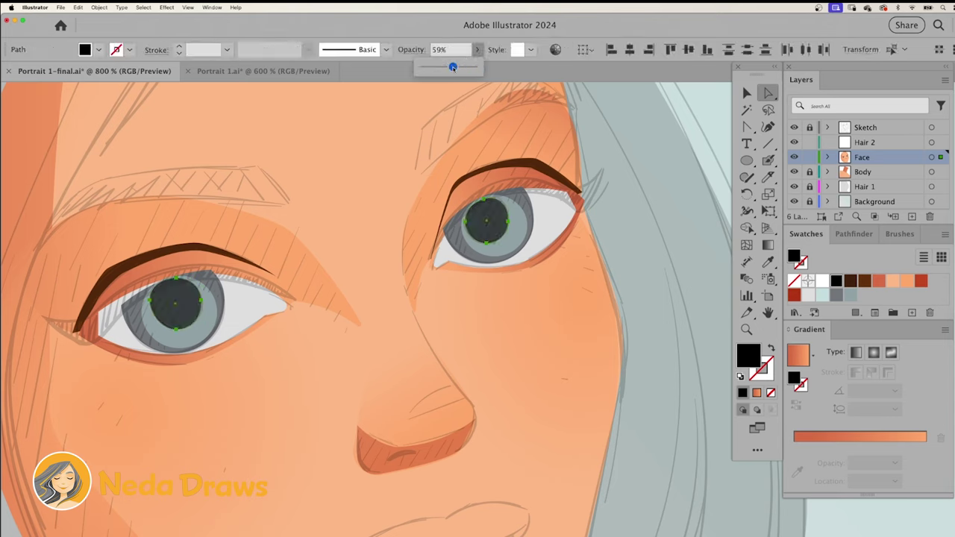
- Draw a large black ellipse over the right eye
key(super+shift+a)
key(l)
mouse_move(471, 194)
mouse_down()
mouse_move(610, 320)
mouse_move(601, 307)
mouse_up()
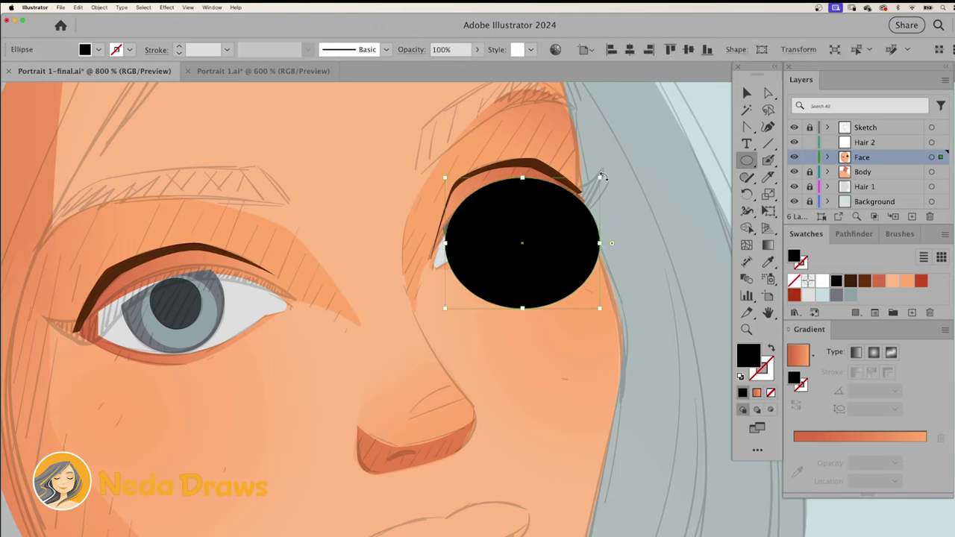
- Tilt the black ellipse, set it to 39% opacity, and sharpen it into a liner along the upper lid
drag(603, 180, 588, 164)
click(477, 49)
drag(475, 67, 443, 68)
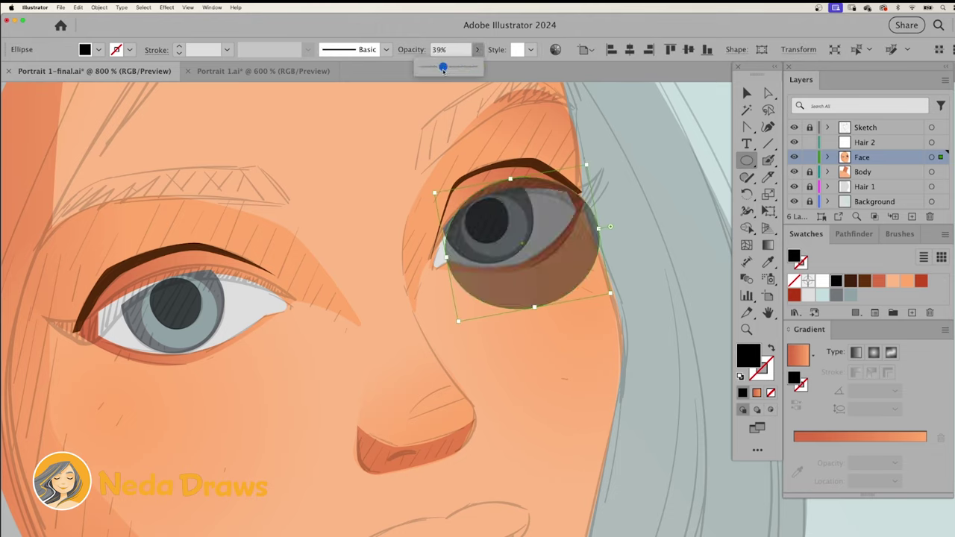
key(shift+c)
click(598, 228)
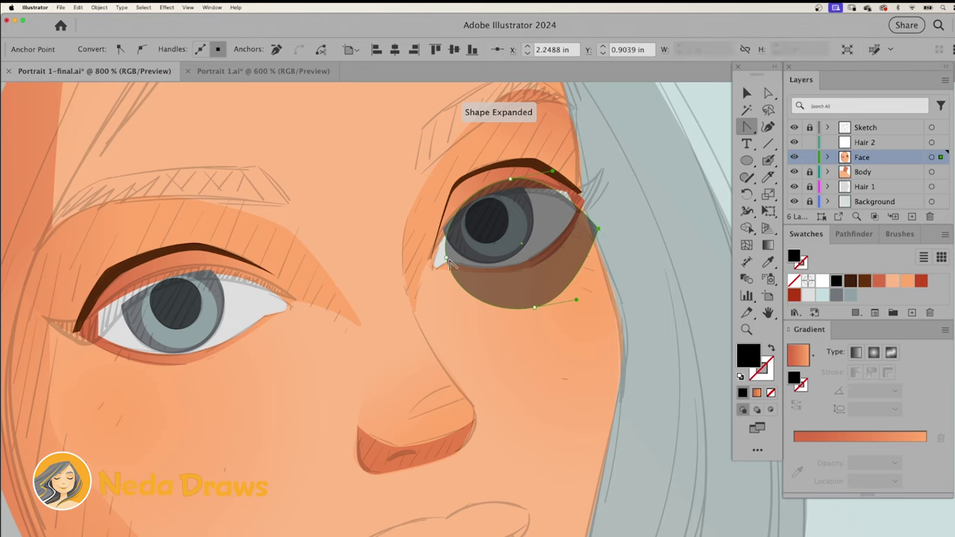
click(446, 258)
click(768, 93)
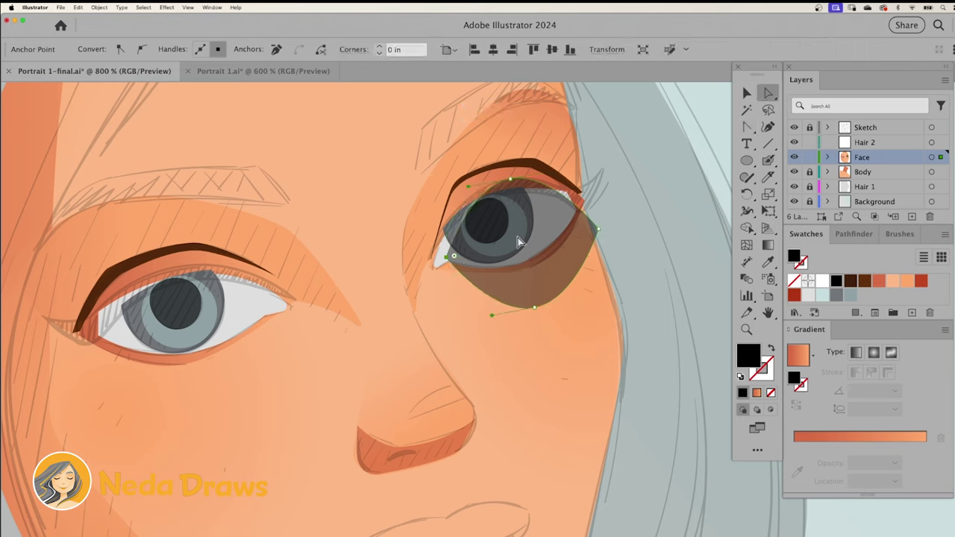
drag(450, 261, 435, 261)
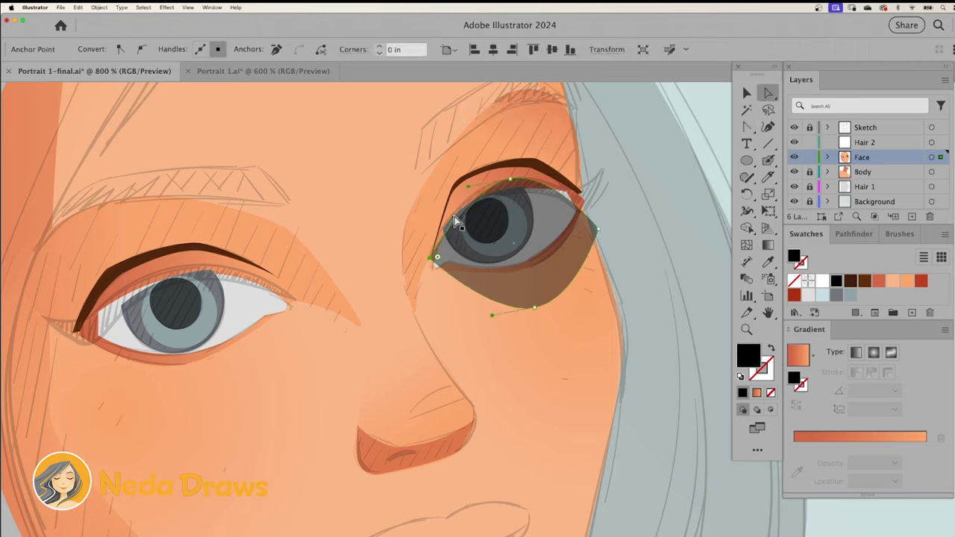
drag(534, 309, 521, 204)
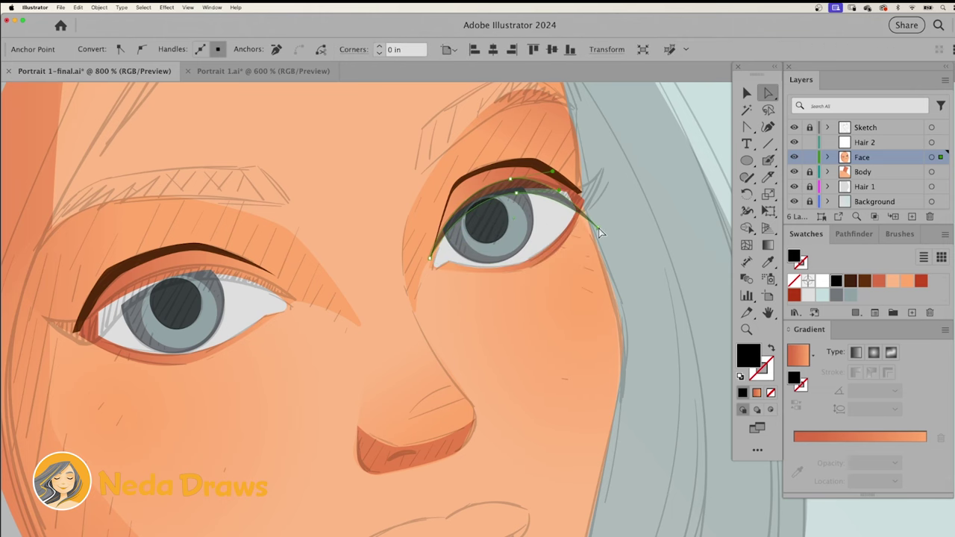
- Lift the liner's outer tail into a wing and reshape its curve
key(super+equal)
key(super+equal)
drag(747, 126, 776, 144)
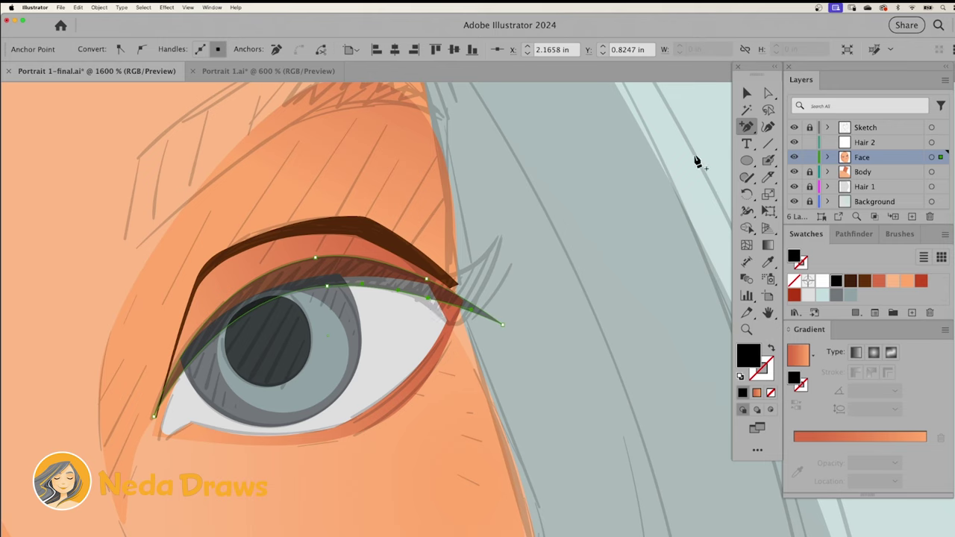
key(a)
click(490, 324)
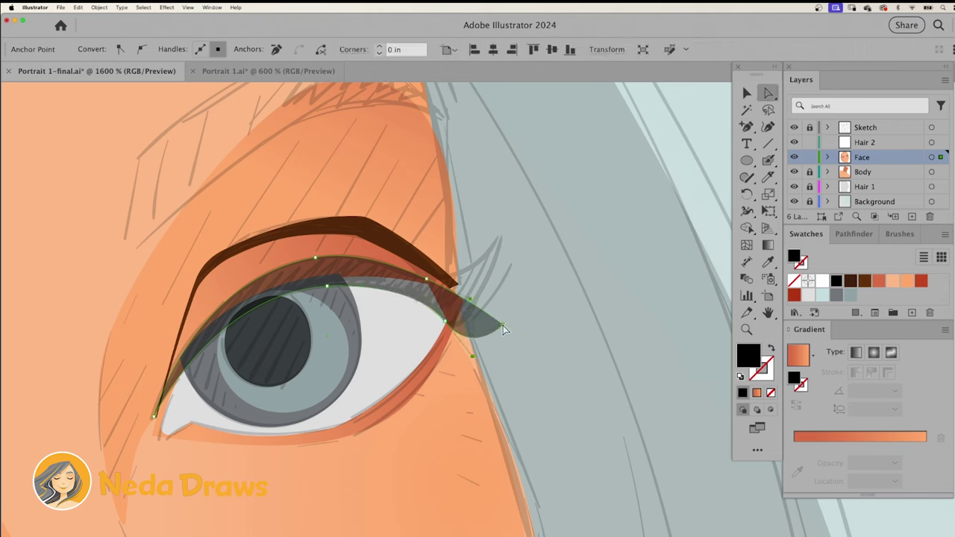
drag(502, 326, 501, 234)
drag(429, 285, 422, 279)
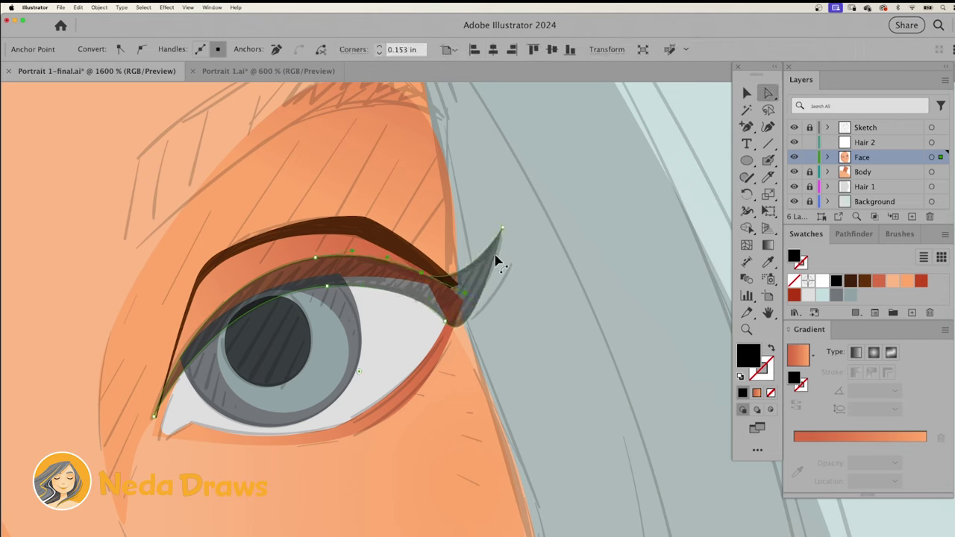
click(498, 261)
key(super+minus)
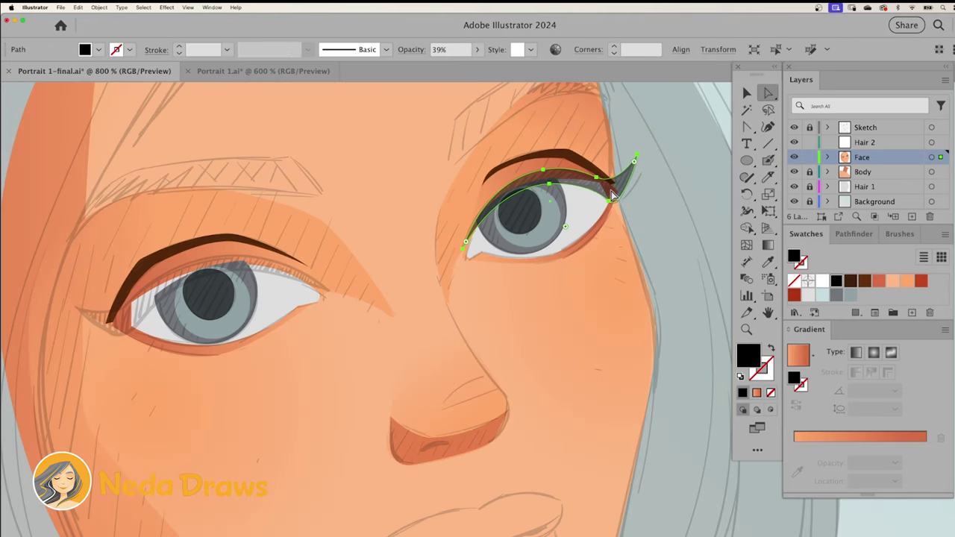
- Mirror the copied liner and place it on the left upper lid
click(284, 258)
right_click(300, 167)
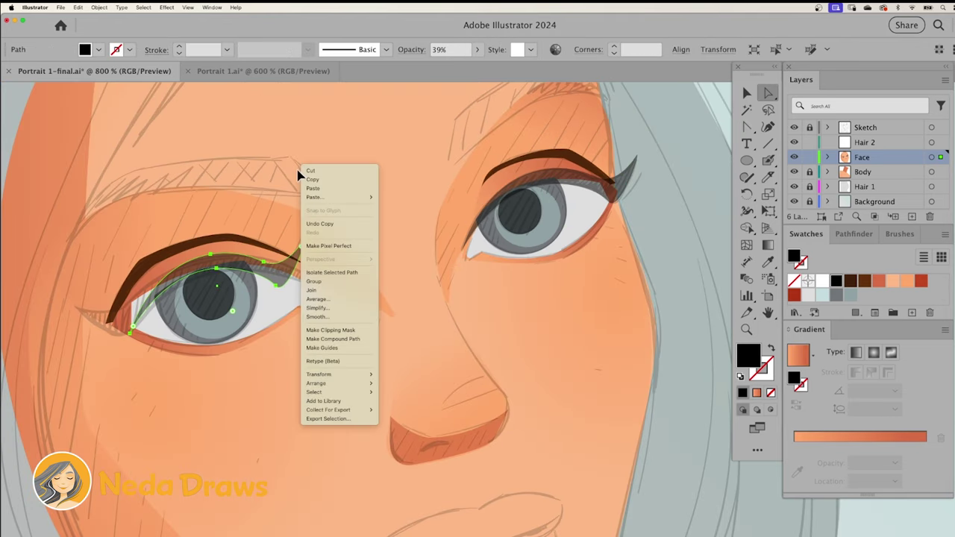
mouse_move(328, 375)
click(401, 409)
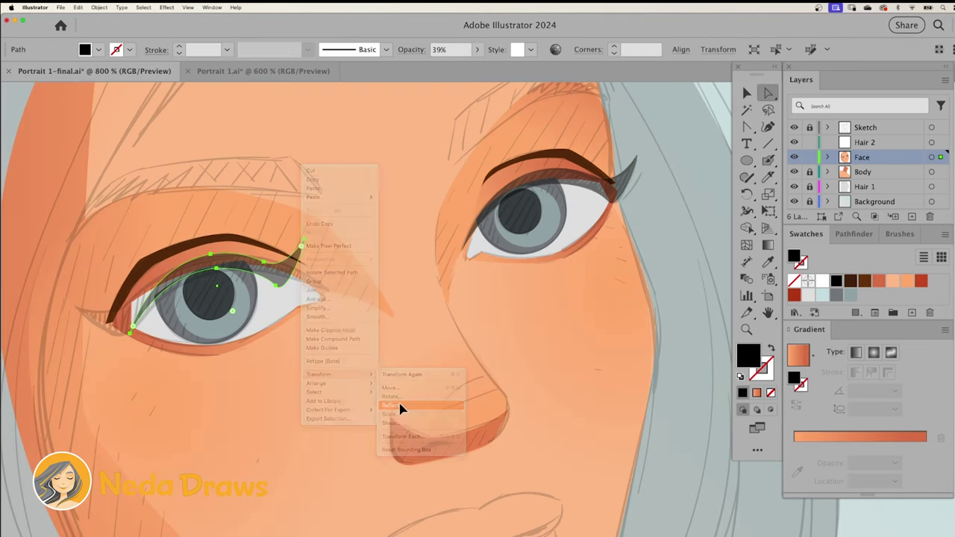
key(Return)
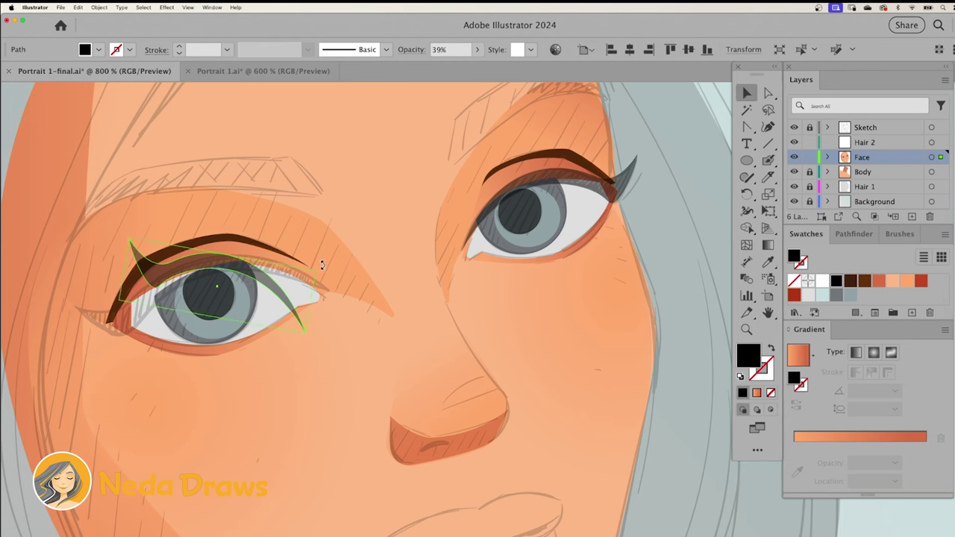
drag(217, 298, 134, 313)
drag(226, 265, 221, 269)
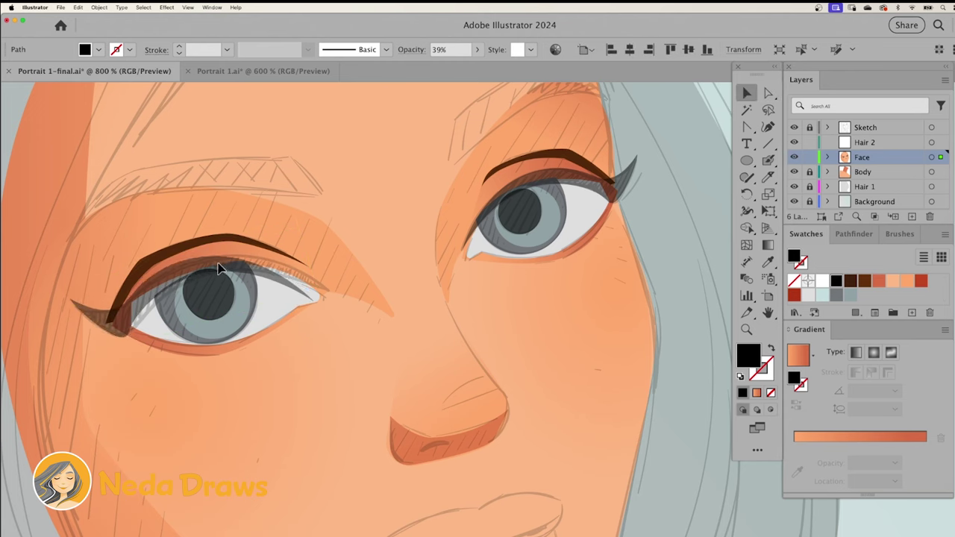
- Make both liner shapes fully opaque
key(a)
click(328, 296)
click(191, 266)
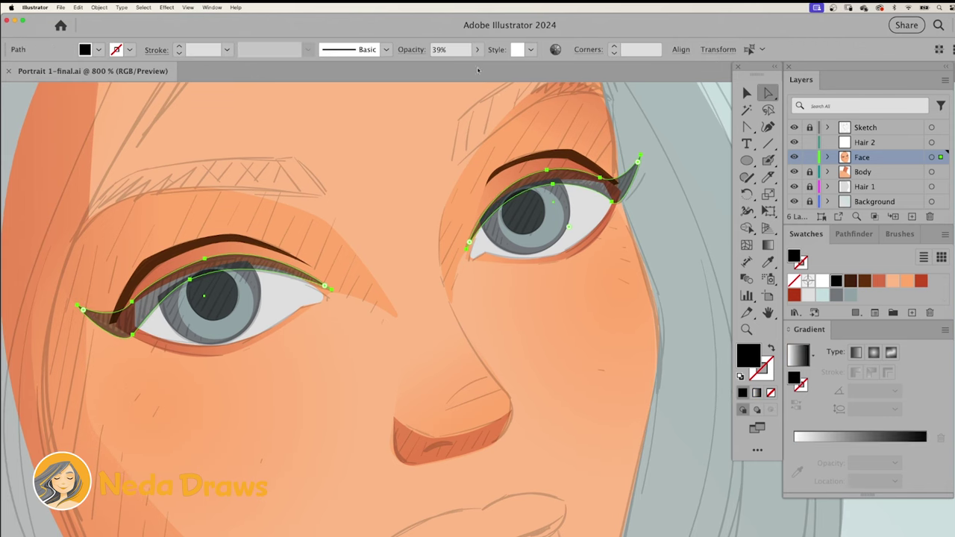
click(477, 50)
drag(448, 66, 443, 67)
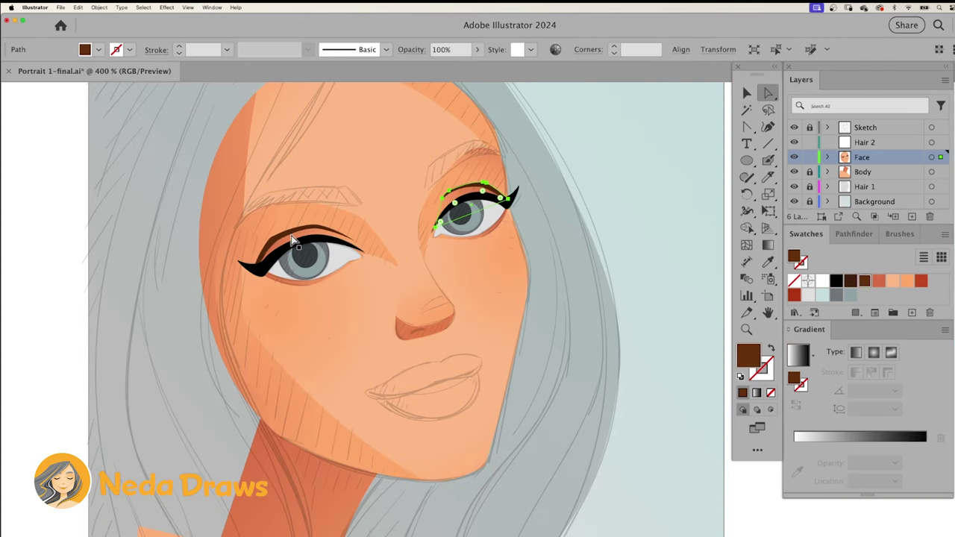
shift+click(279, 241)
- Fill the crease shapes with a brown gradient whose far stop fades to 10% opacity
click(812, 441)
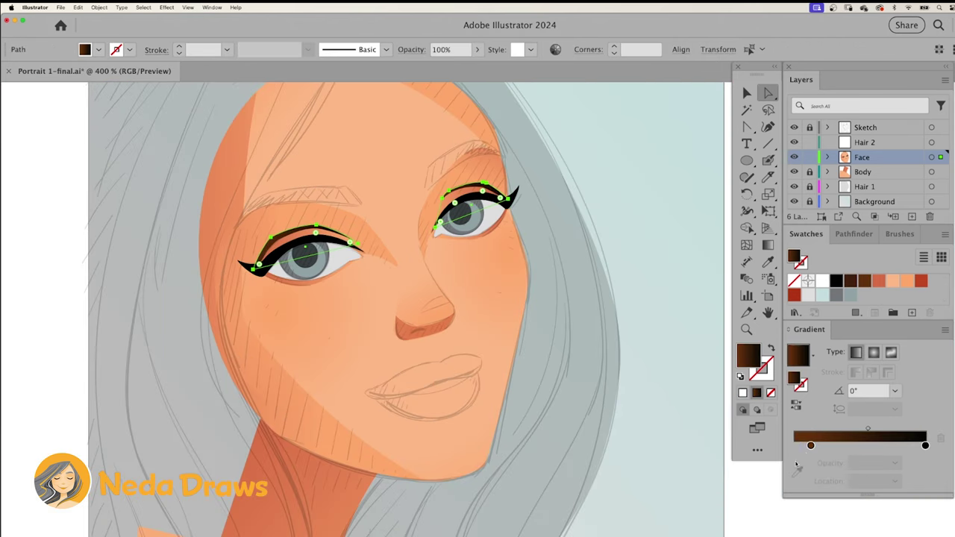
drag(925, 446, 906, 446)
double_click(906, 445)
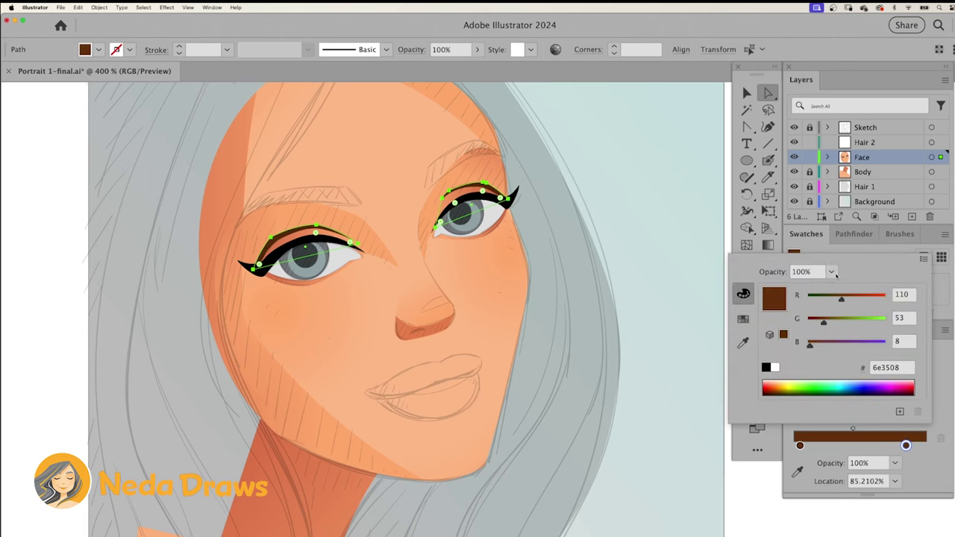
click(834, 276)
click(850, 296)
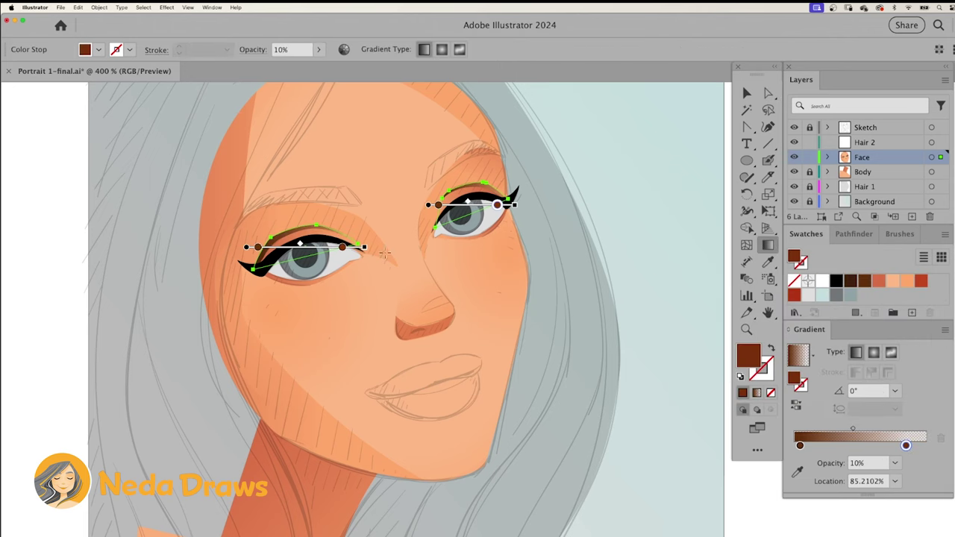
drag(330, 253, 325, 254)
key(a)
key(ctrl+shift+a)
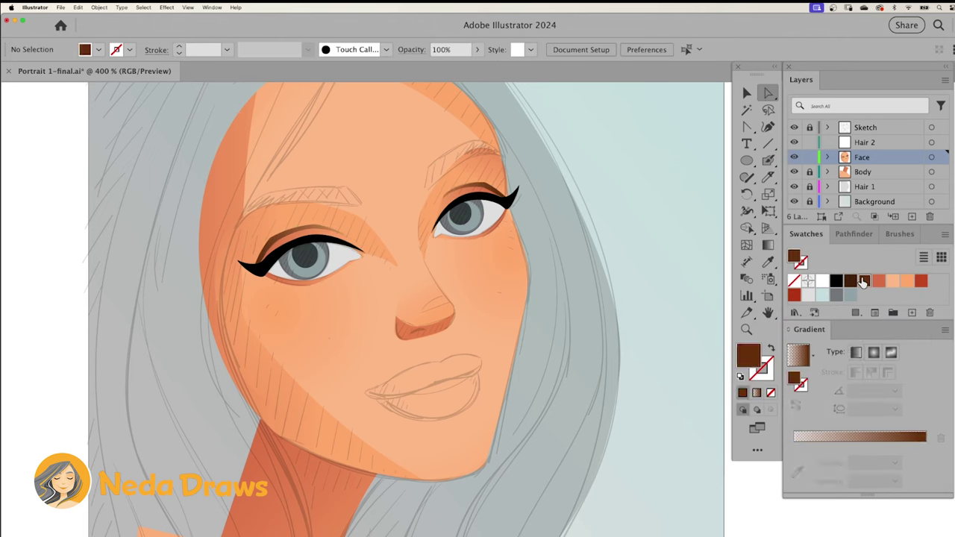
- Draw a brown ellipse over the right eye and reshape it into a curved eyebrow
click(746, 159)
mouse_move(412, 144)
mouse_down()
mouse_move(510, 161)
mouse_move(498, 124)
mouse_up()
drag(747, 126, 778, 144)
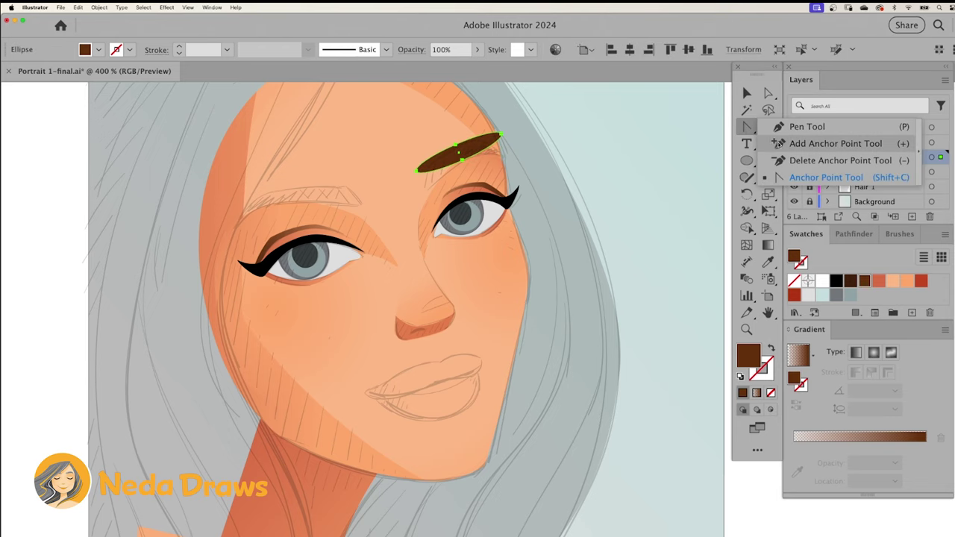
click(436, 178)
drag(443, 184, 464, 171)
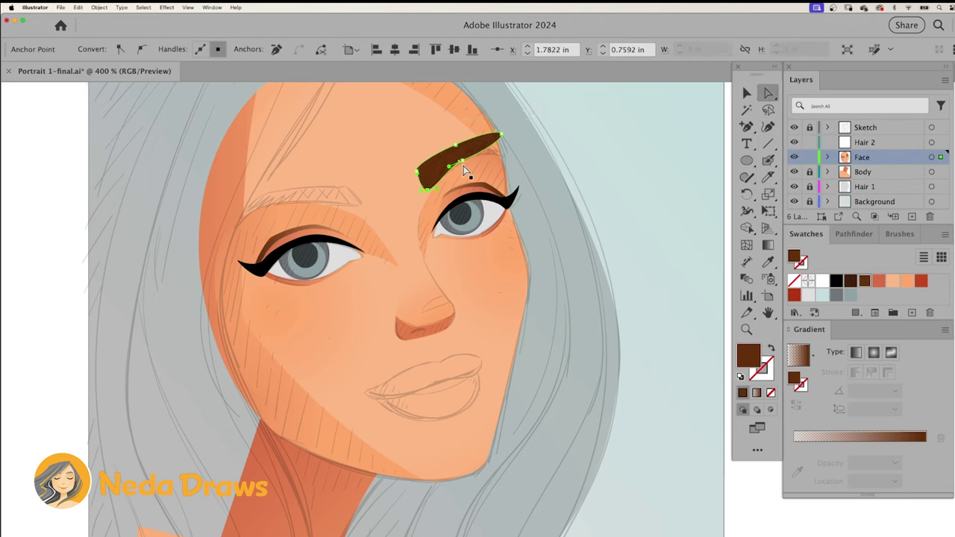
drag(507, 139, 509, 163)
- Duplicate the eyebrow, reflect it horizontally, and rotate it into place above the left eye
click(456, 150)
drag(457, 149, 326, 180)
right_click(321, 192)
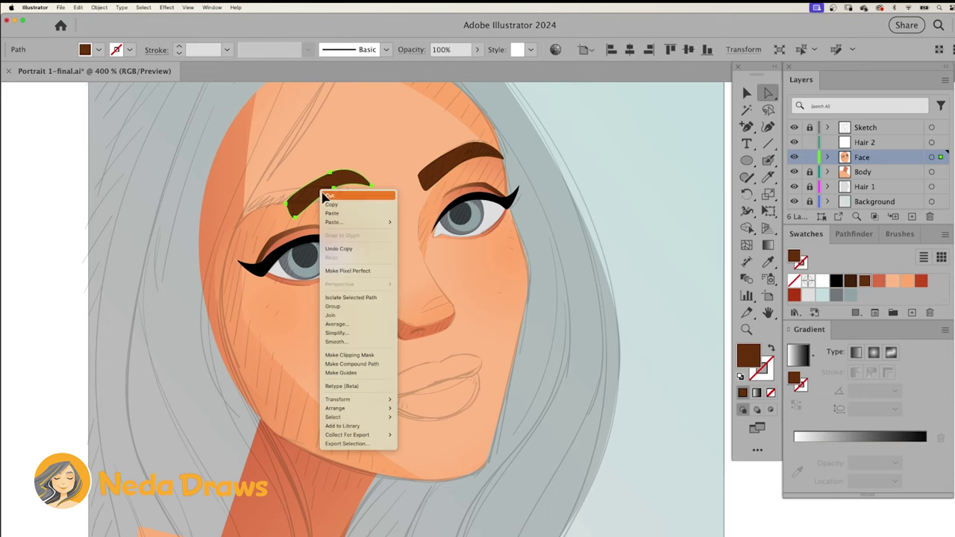
click(416, 422)
click(208, 364)
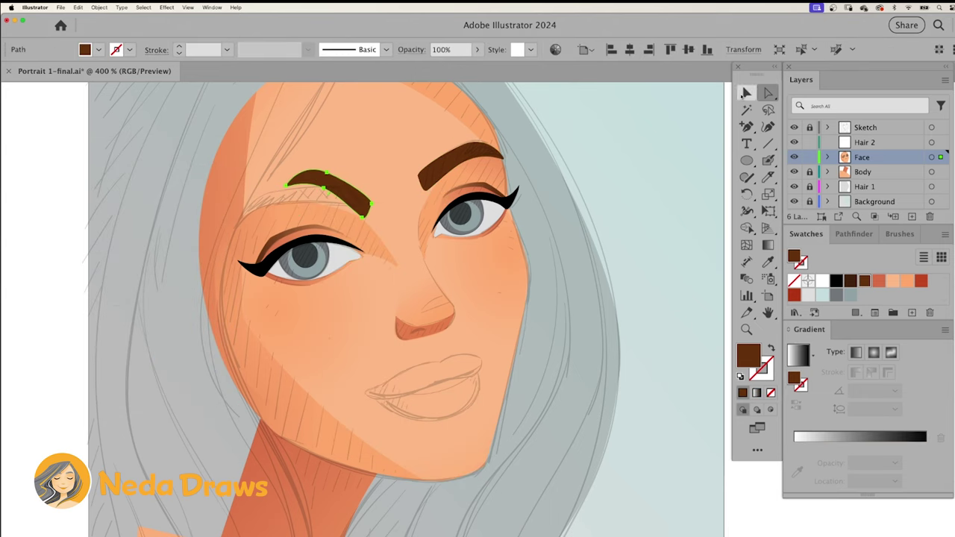
key(v)
drag(381, 192, 359, 214)
- Refine the brow anchors and give the left brow a brown-to-peach linear gradient
key(a)
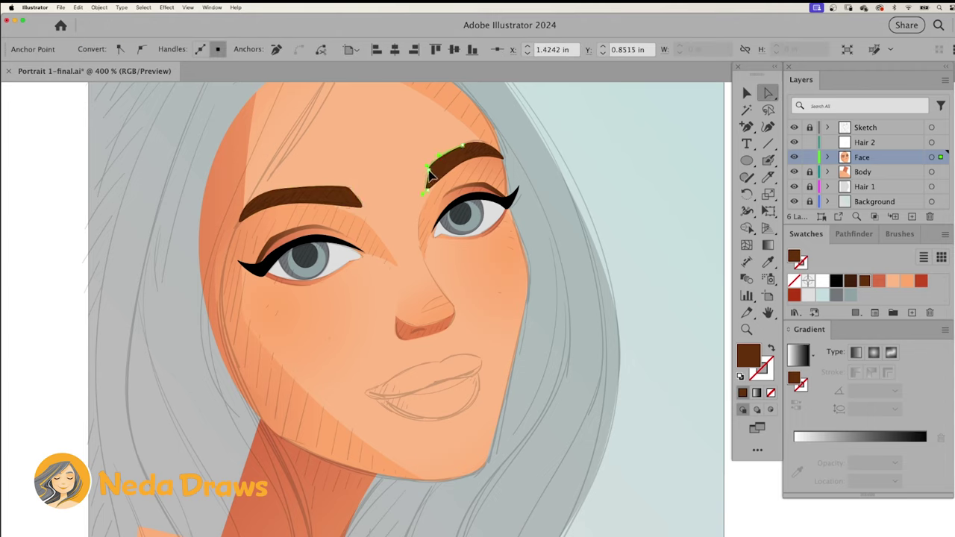
click(362, 209)
click(425, 194)
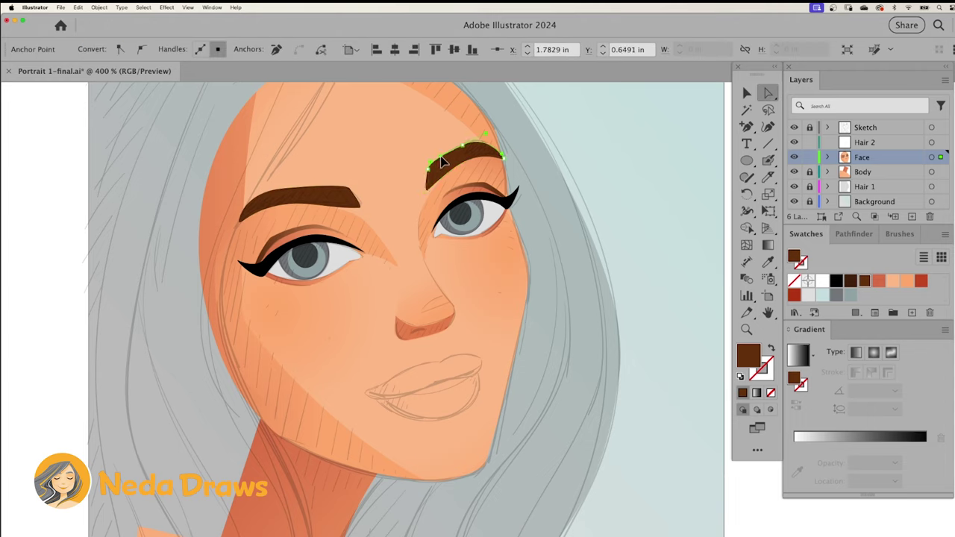
click(336, 205)
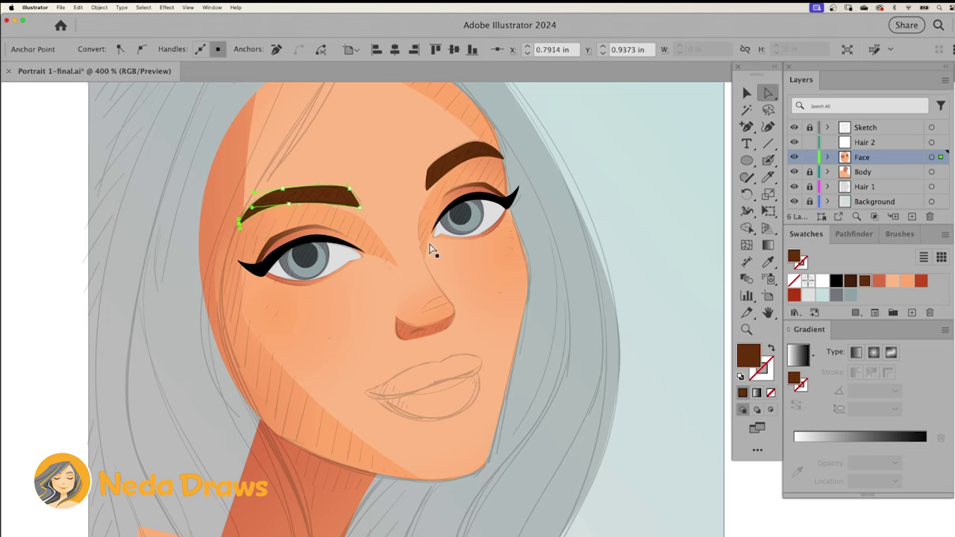
click(798, 351)
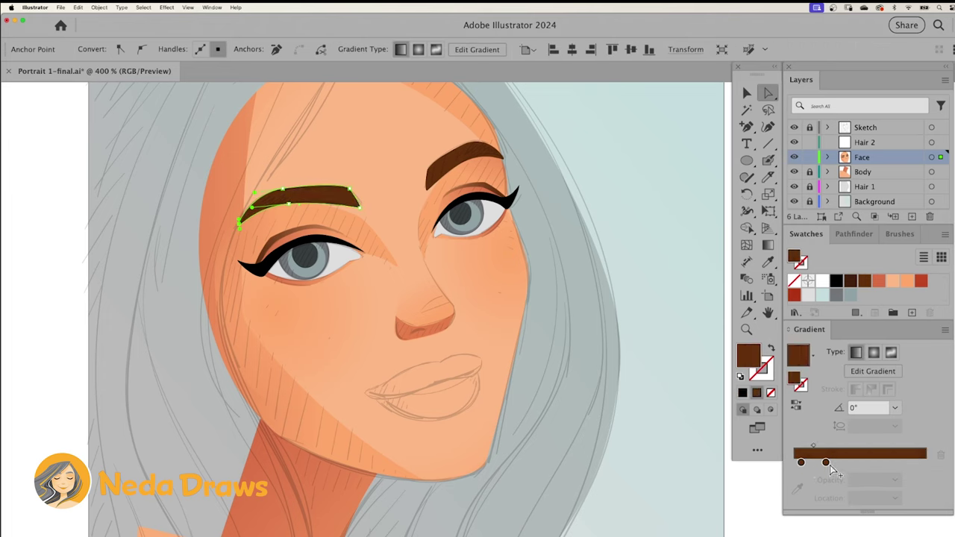
drag(925, 461, 900, 462)
key(g)
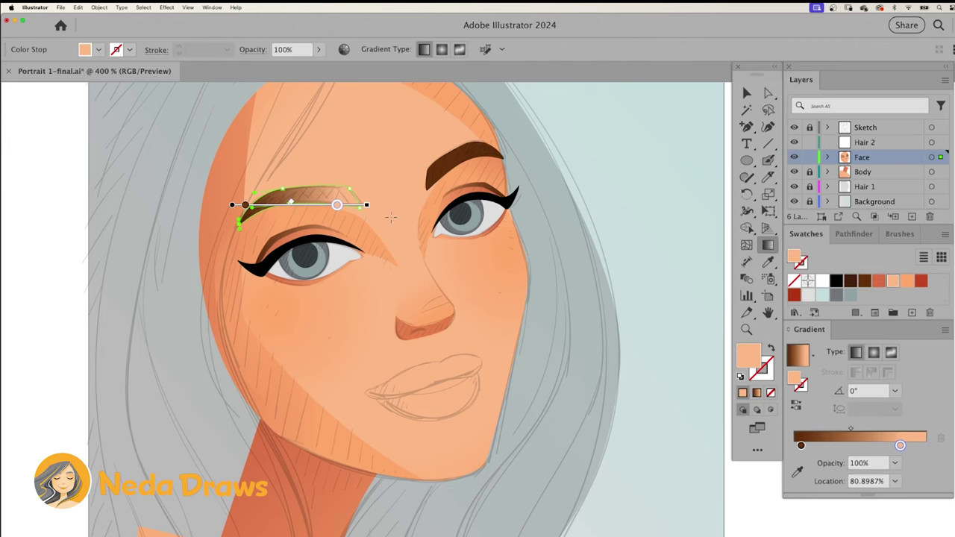
drag(362, 207, 400, 204)
- Give the right brow a reversed peach-to-brown gradient and shape a dark nostril crease
click(462, 155)
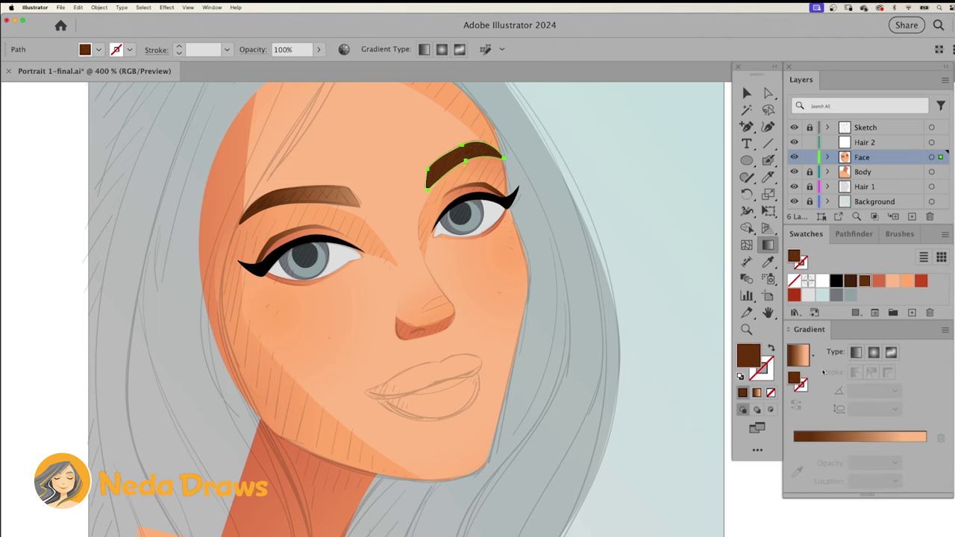
click(797, 407)
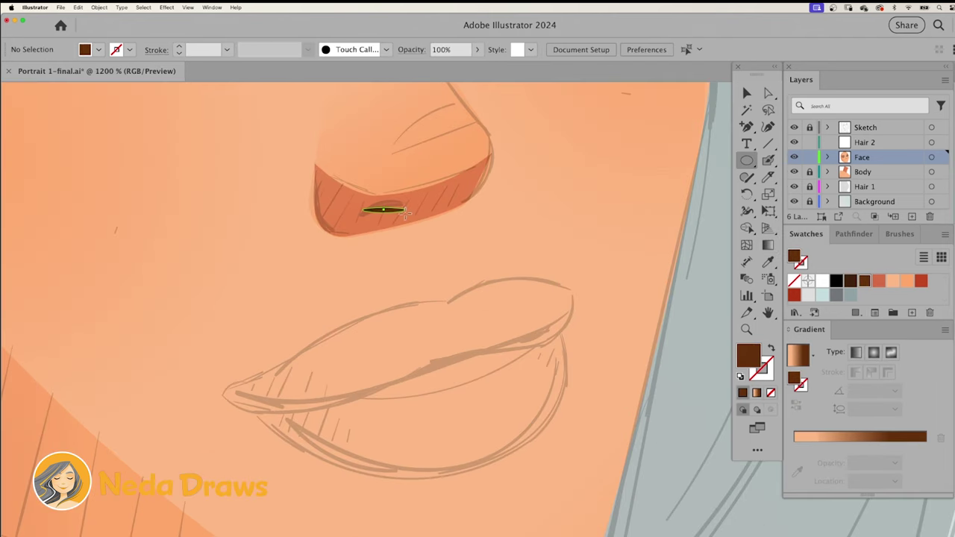
drag(406, 212, 384, 200)
- Draw a grey mouth-opening ellipse and a white teeth ellipse with a sharpened left tip
key(a)
scroll(472, 303, down, 1)
drag(472, 303, 453, 220)
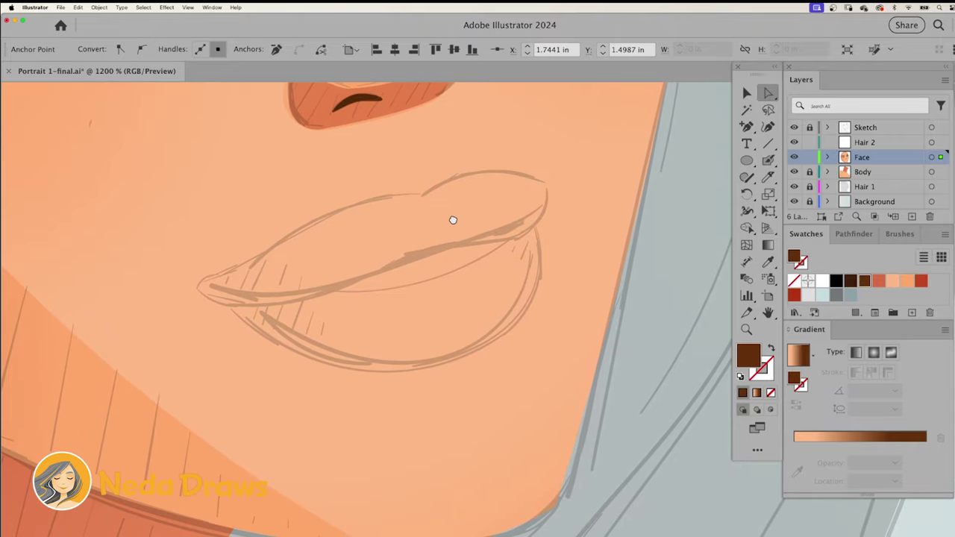
key(ctrl+shift+a)
click(746, 159)
drag(331, 252, 500, 272)
key(ctrl+shift+a)
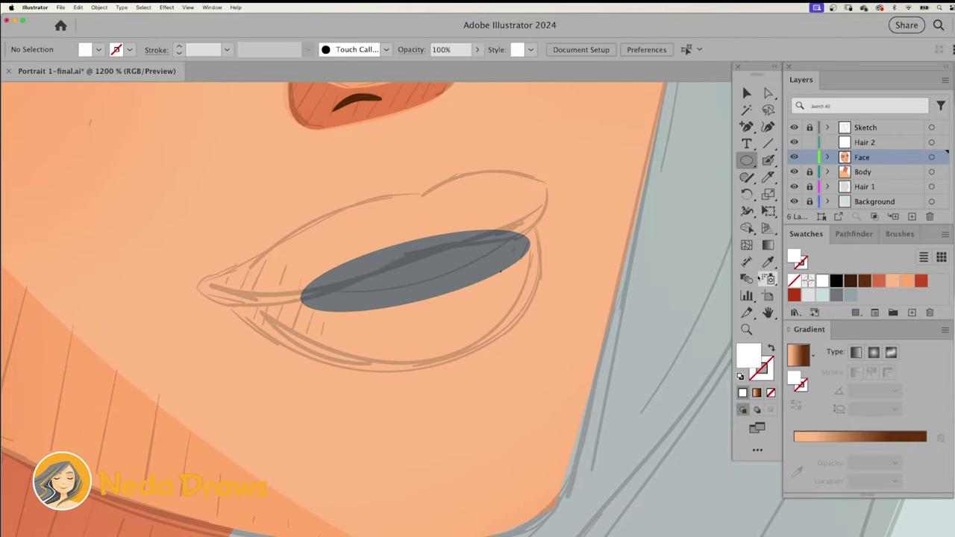
mouse_move(358, 258)
mouse_down()
mouse_move(480, 294)
mouse_move(501, 250)
mouse_up()
key(a)
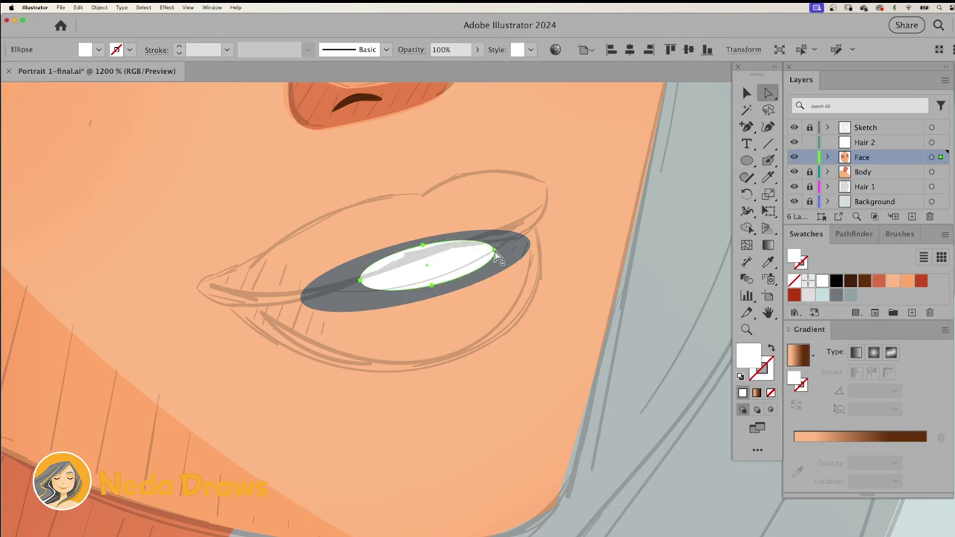
click(361, 285)
mouse_move(360, 283)
mouse_down()
mouse_move(349, 285)
mouse_move(515, 388)
mouse_up()
key(ctrl+shift+a)
- Add a red lower-lip ellipse and reshape the lip tips and bottom curve
drag(526, 284, 496, 317)
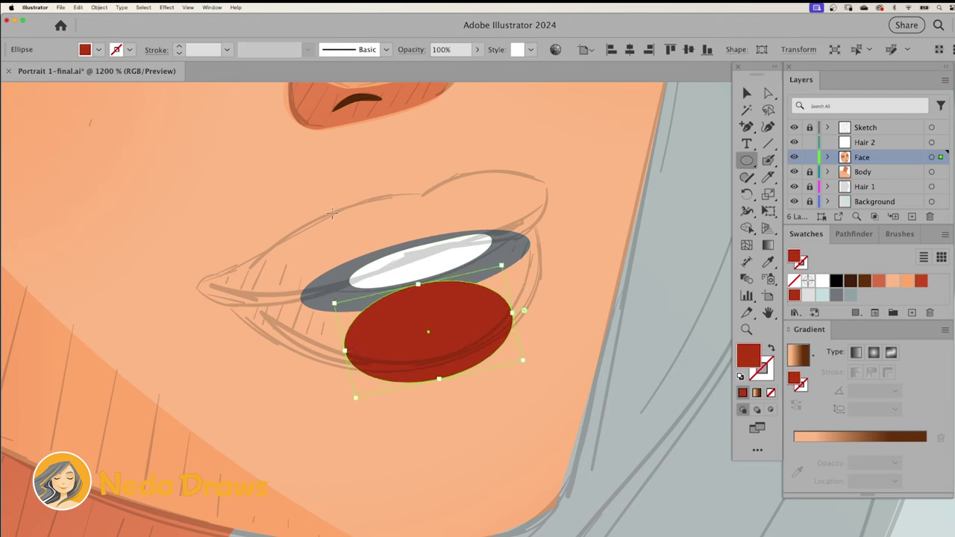
drag(274, 267, 202, 284)
drag(504, 212, 550, 190)
drag(513, 321, 537, 233)
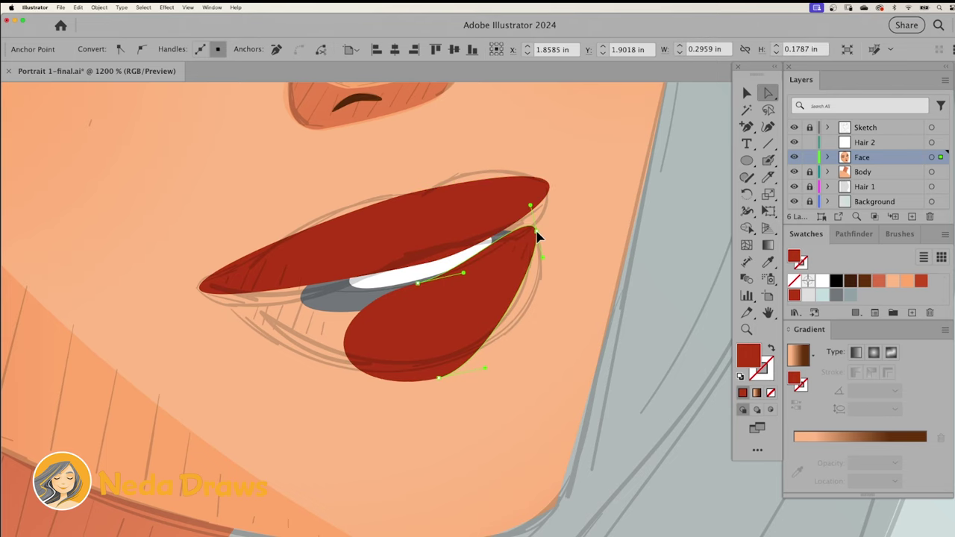
mouse_move(344, 342)
mouse_down()
mouse_move(254, 331)
mouse_move(233, 306)
mouse_up()
drag(537, 299, 560, 309)
drag(439, 379, 353, 391)
- Shape the upper lip's top into a cupid's bow and adjust its lower edge
click(454, 193)
key(p)
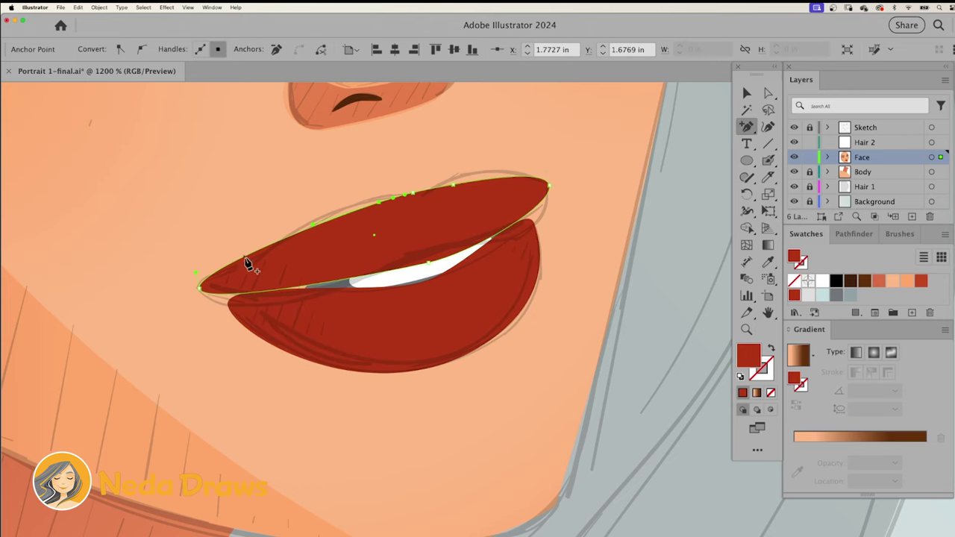
key(a)
drag(453, 184, 455, 177)
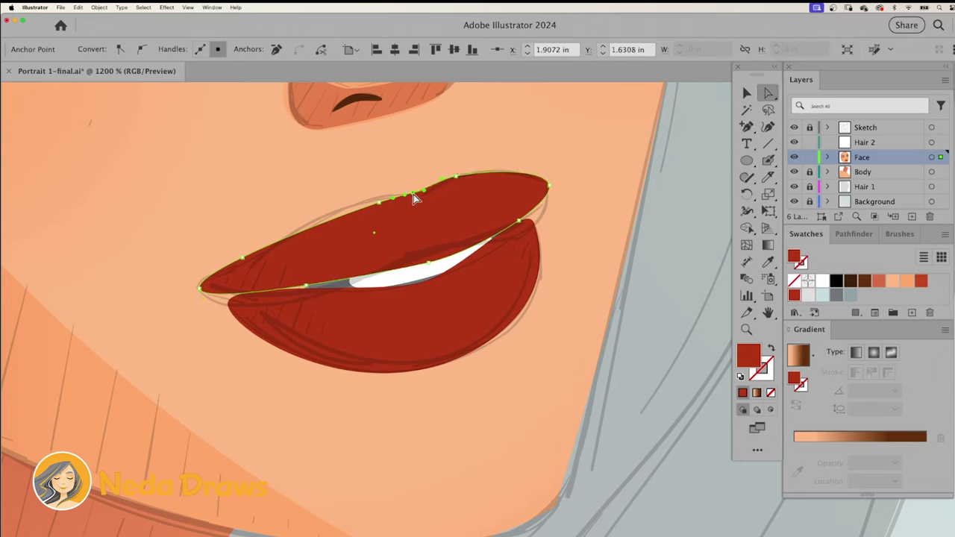
drag(379, 203, 372, 200)
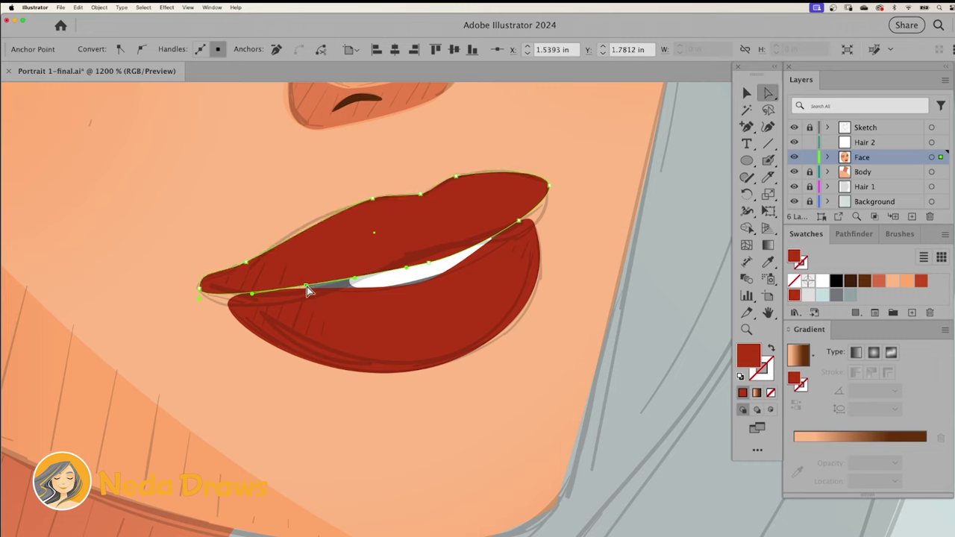
drag(308, 290, 288, 306)
drag(428, 263, 429, 252)
- Paste a dark brown copy behind the upper lip and lower its edge to form a lip line
right_click(469, 202)
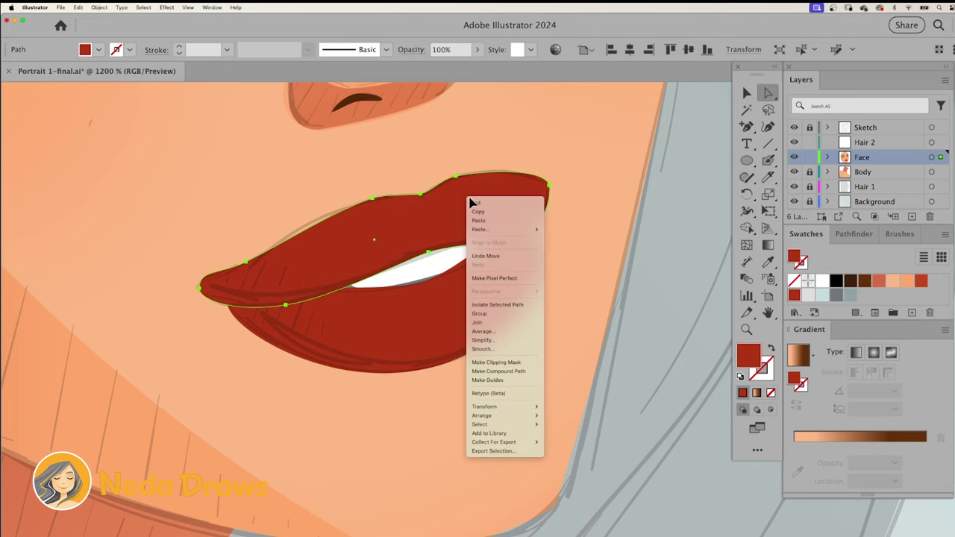
click(477, 211)
right_click(469, 204)
click(558, 236)
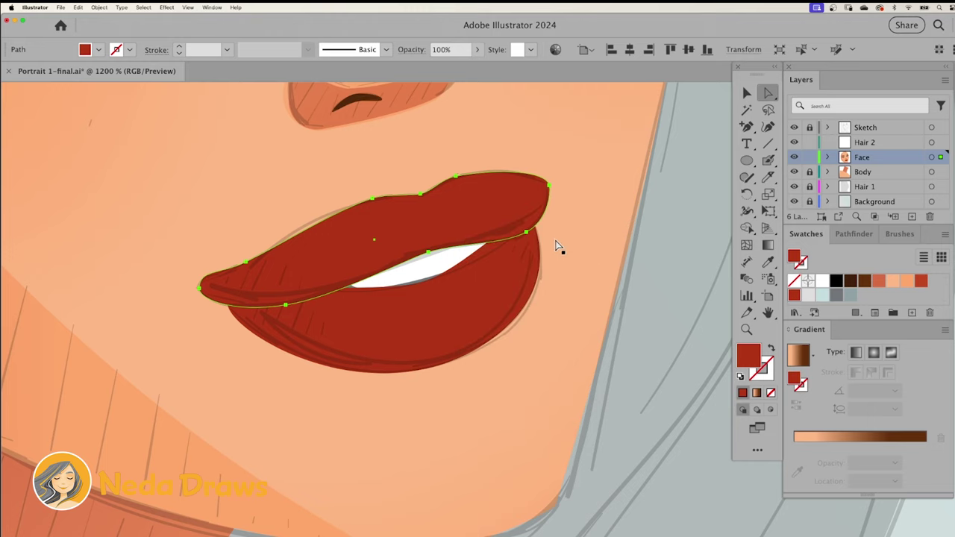
click(864, 281)
click(431, 256)
drag(430, 260, 347, 293)
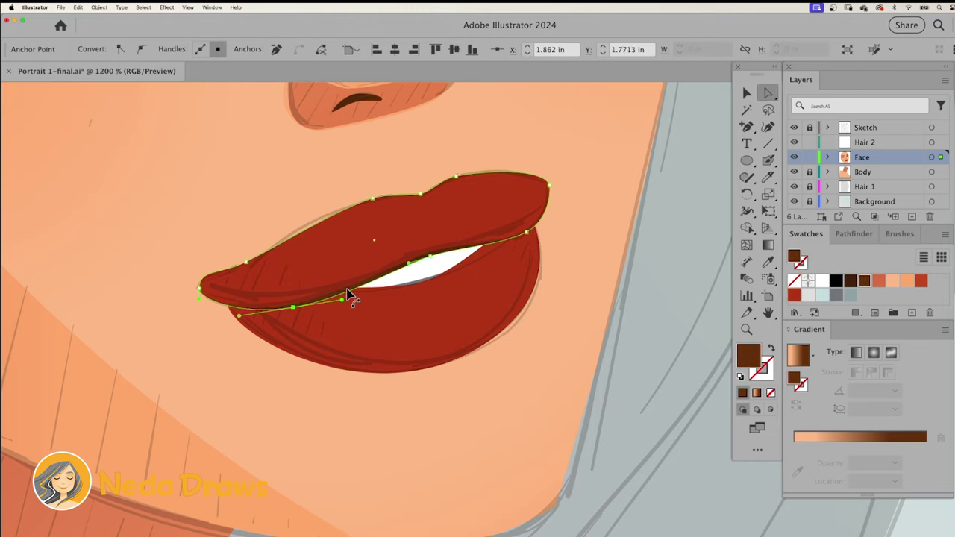
- Fill the lips with a mostly red radial gradient, squashed and tilted across the mouth
click(524, 243)
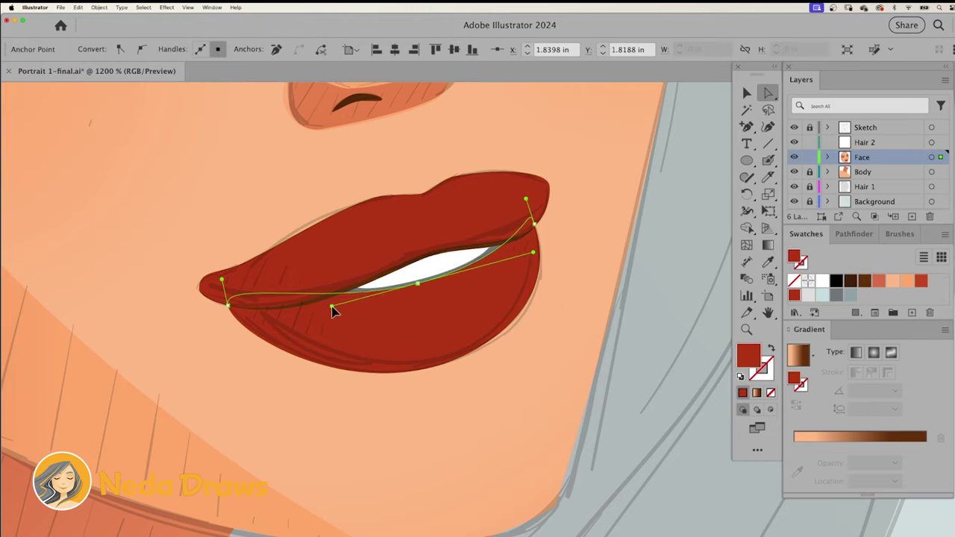
click(423, 221)
click(854, 437)
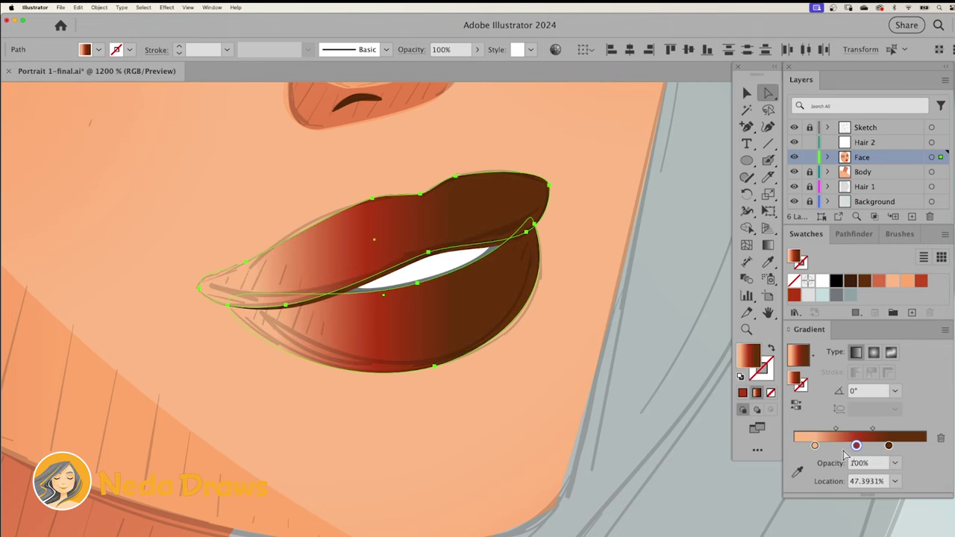
drag(855, 445, 899, 445)
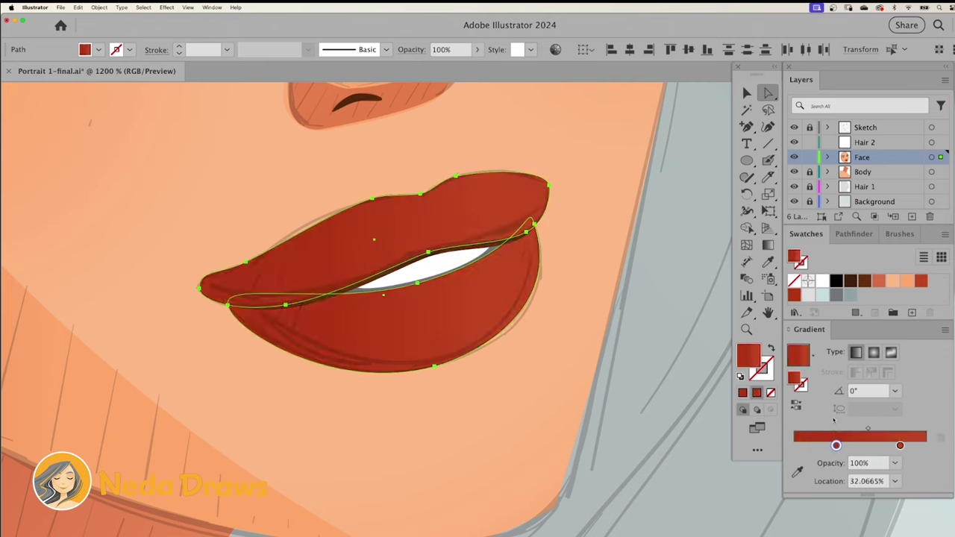
click(874, 352)
key(g)
drag(260, 295, 513, 295)
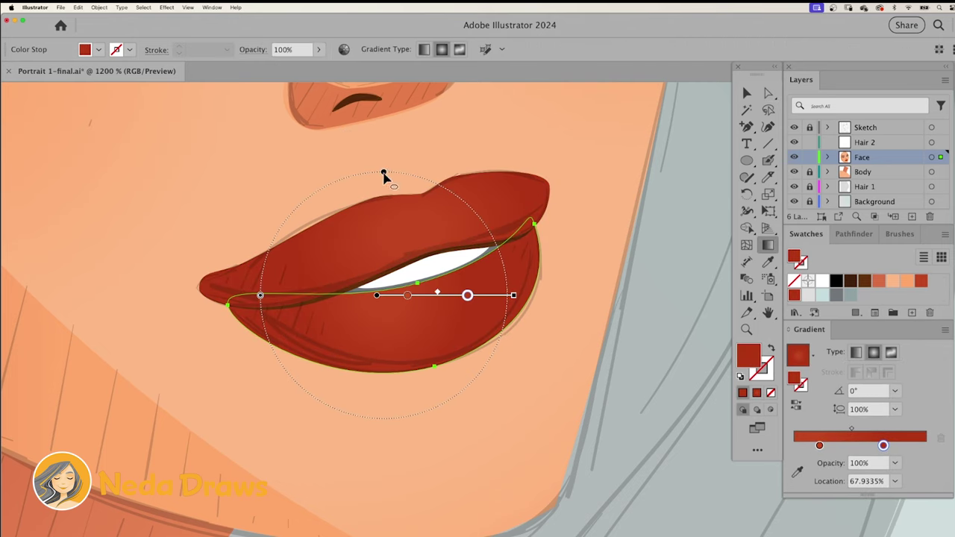
drag(383, 175, 382, 204)
drag(513, 296, 593, 305)
- Deselect the lips and set a flat orange-red fill for the highlights
key(super+shift+a)
click(746, 160)
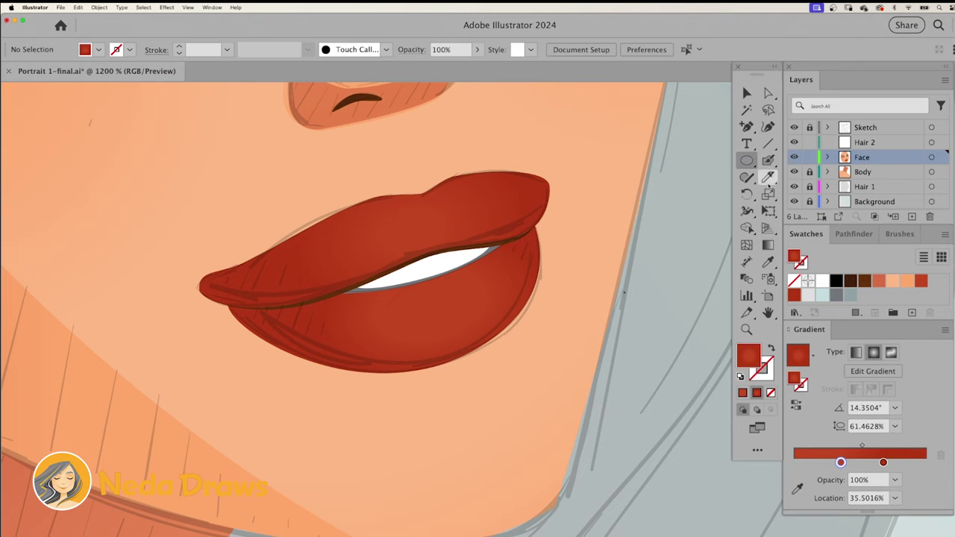
click(878, 281)
- Draw orange highlight ellipses on both lips and taper the upper one into a streak
drag(376, 204, 466, 246)
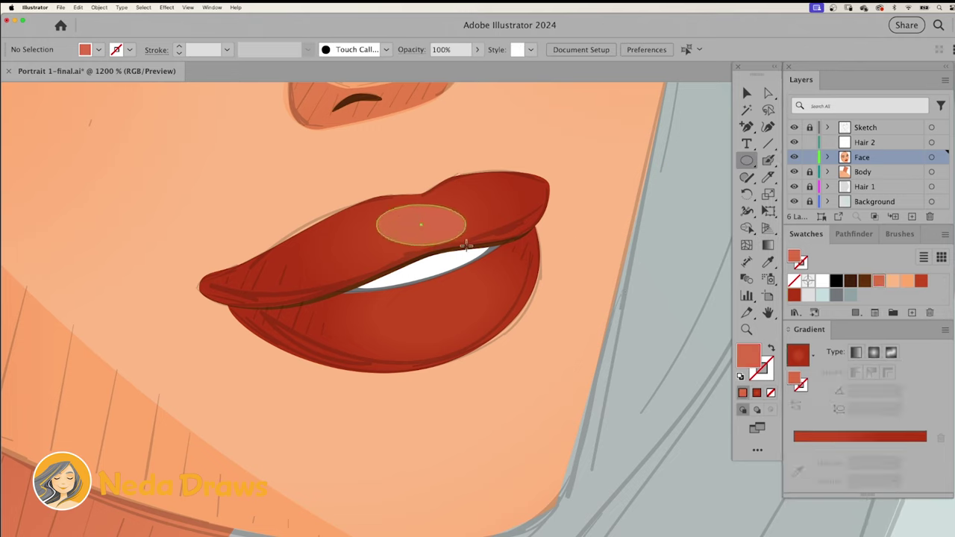
drag(402, 291, 487, 347)
key(a)
click(468, 220)
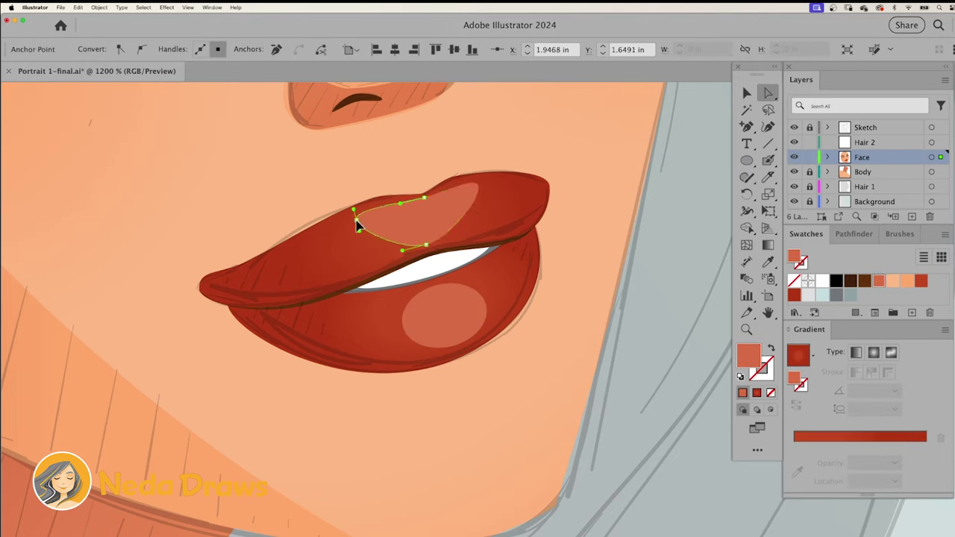
drag(469, 221, 479, 188)
drag(376, 225, 329, 233)
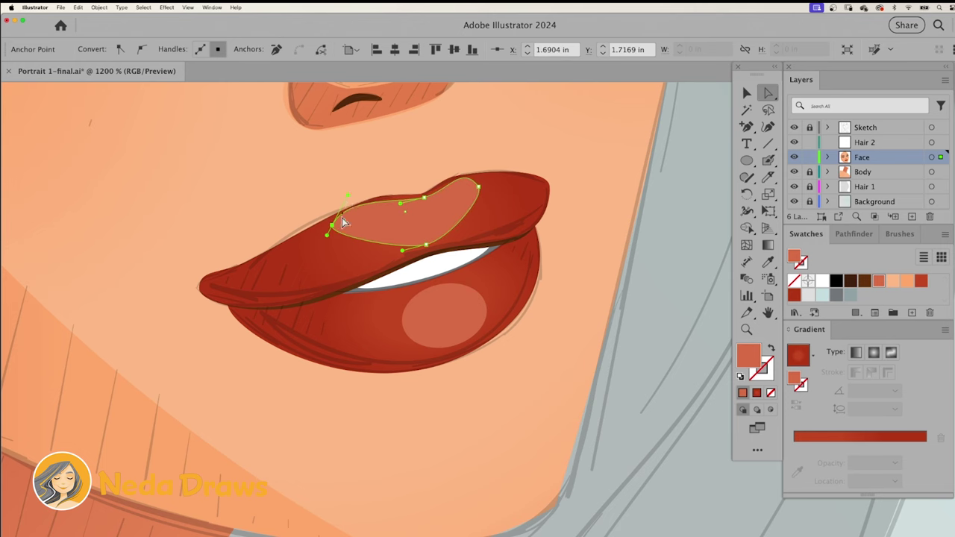
- Bend the lower lip highlight to follow the lip's crease and curve
click(453, 308)
drag(402, 319, 353, 315)
mouse_move(426, 347)
mouse_down()
mouse_move(439, 296)
mouse_move(529, 309)
mouse_up()
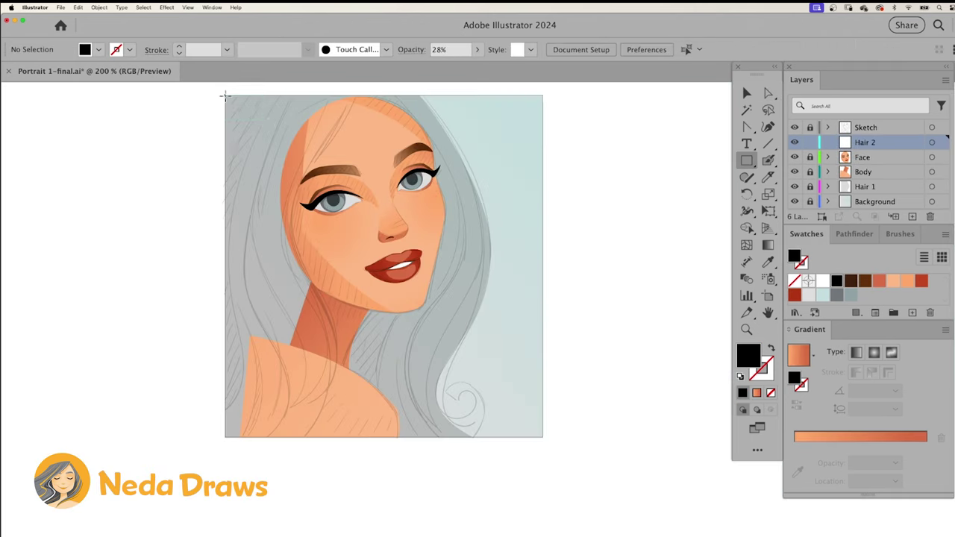
drag(225, 96, 361, 435)
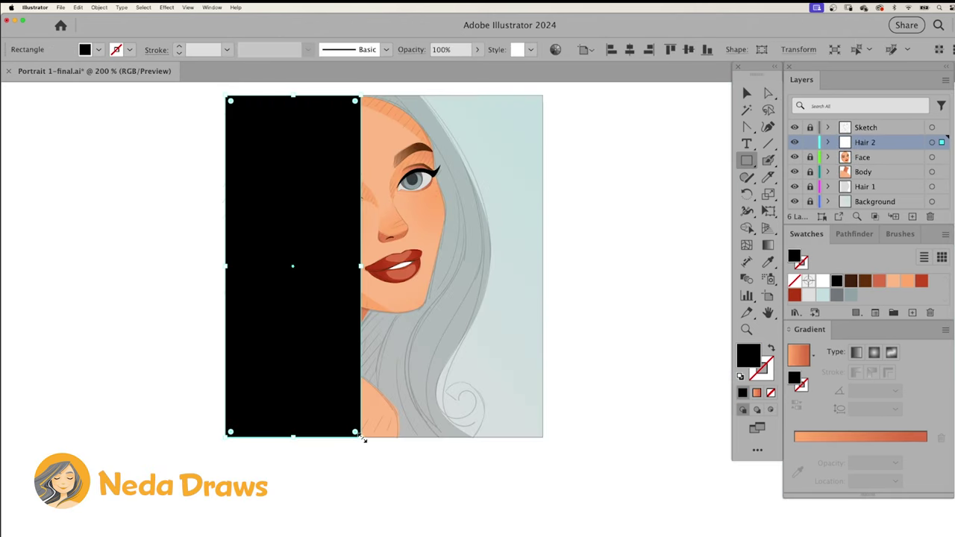
- Set the hair rectangle to 37% opacity and draw a pencil strand line down to the artboard bottom
click(477, 49)
drag(473, 65, 444, 67)
key(i)
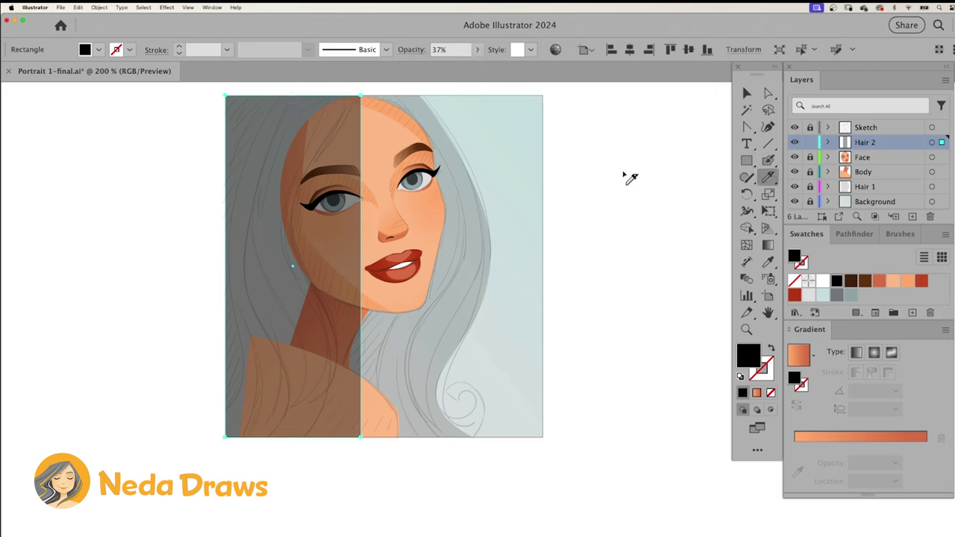
drag(299, 205, 345, 372)
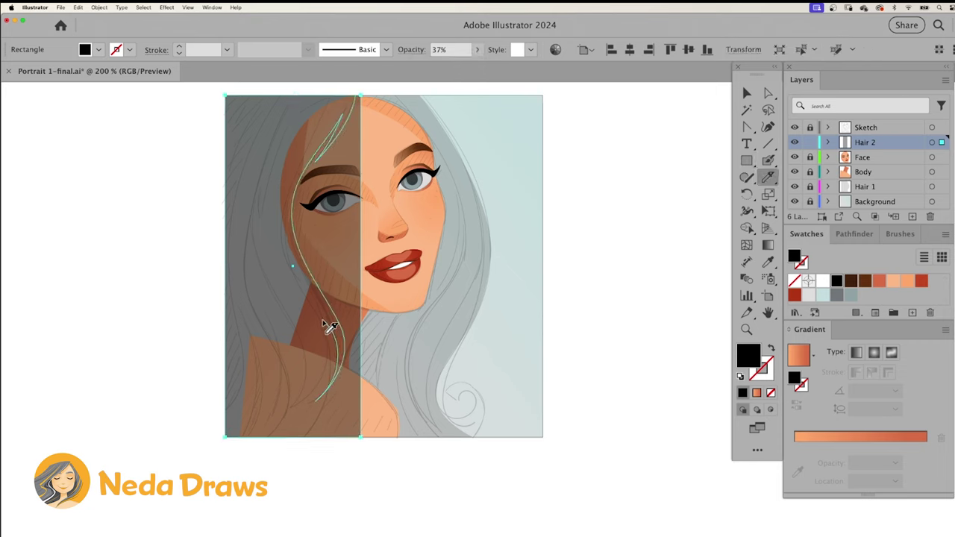
drag(320, 403, 260, 475)
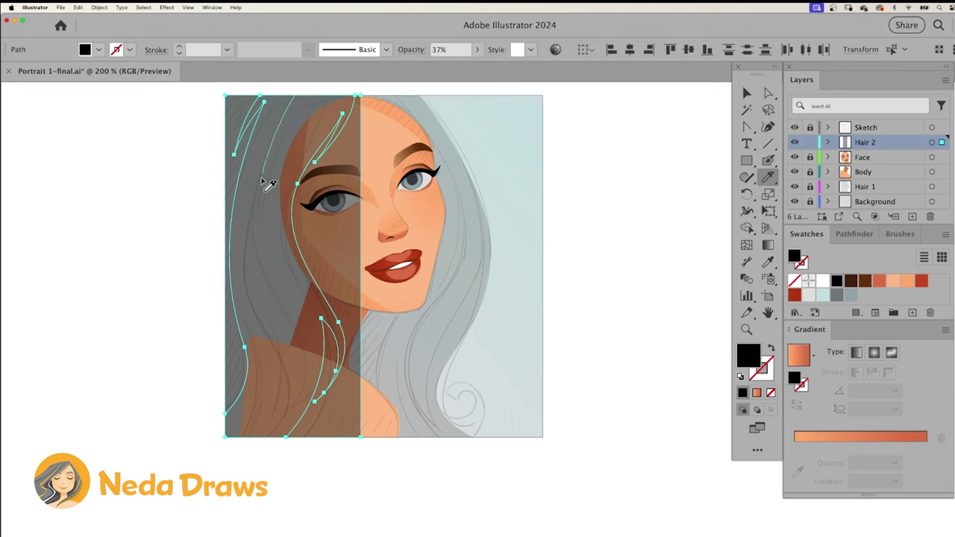
key(ctrl+shift+a)
key(a)
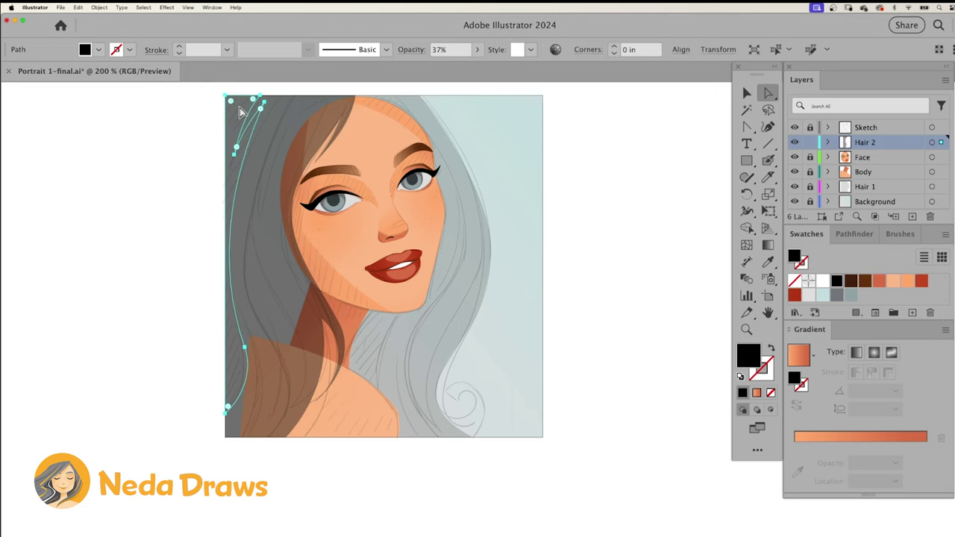
- Fill the outer left hair shape dark brown and paste a light blue-grey copy in front
click(289, 147)
click(851, 281)
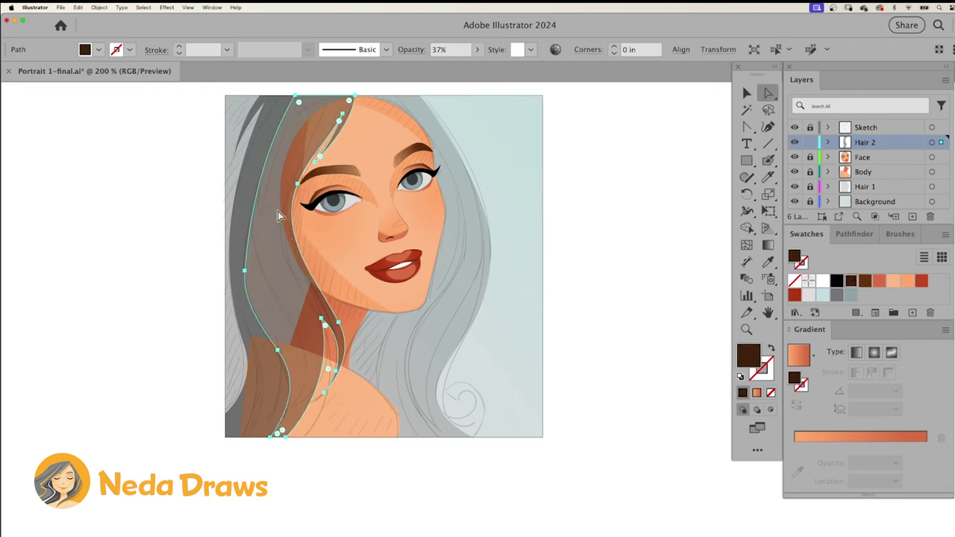
right_click(280, 213)
click(282, 184)
right_click(281, 179)
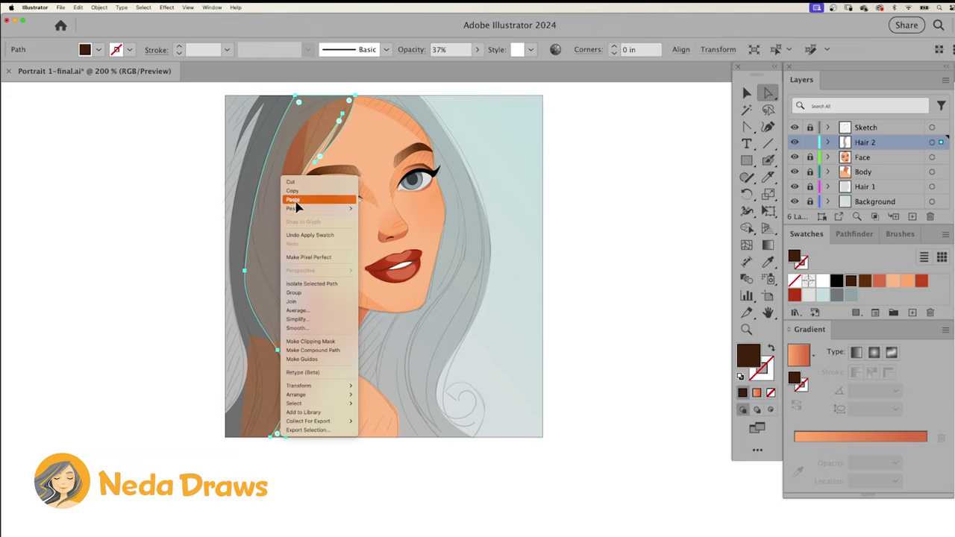
click(378, 208)
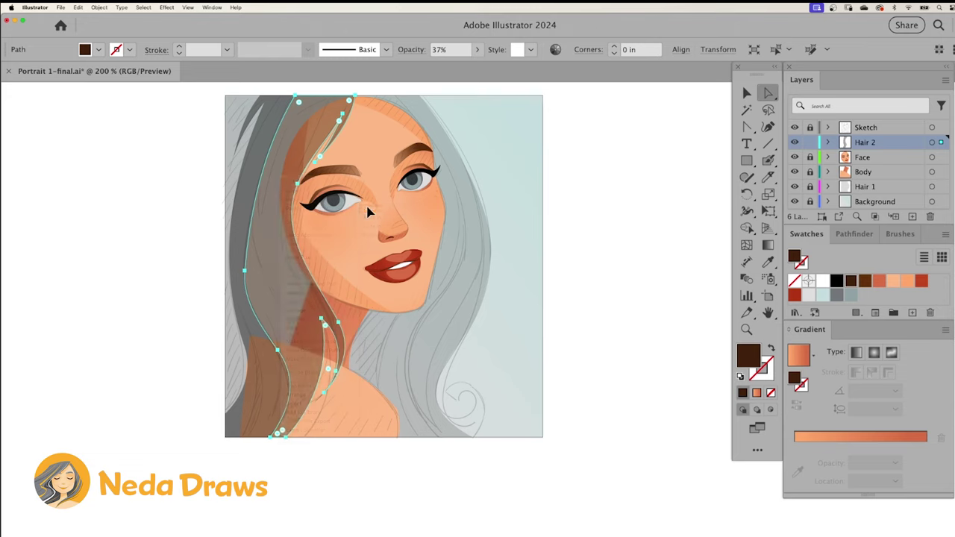
click(824, 295)
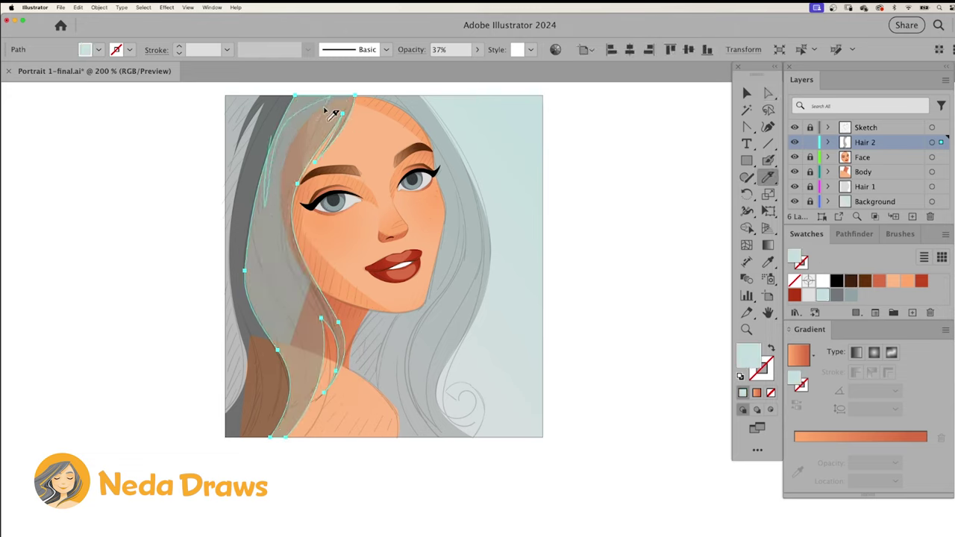
- Apply a sampled colour to both left hair shapes and reselect the outer strand
shift+click(270, 280)
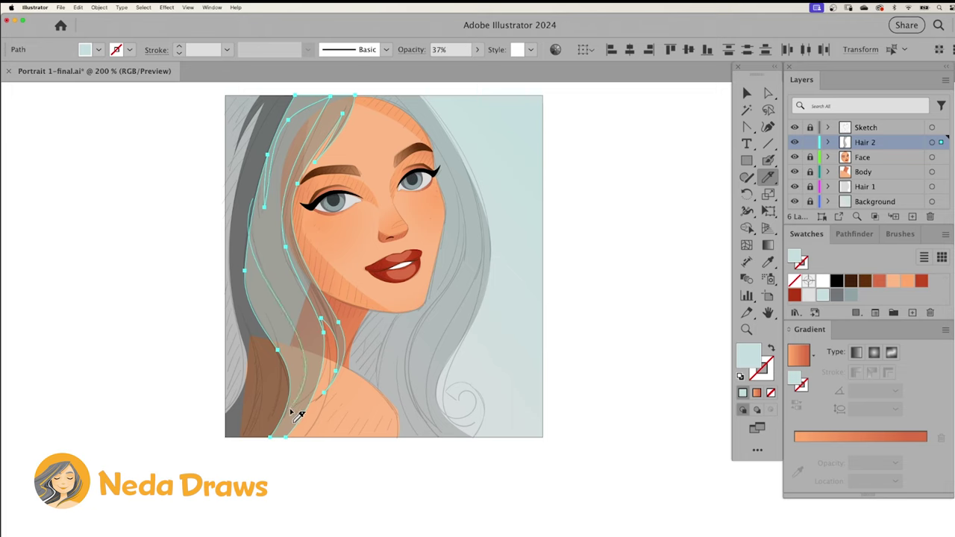
click(297, 416)
key(a)
click(282, 266)
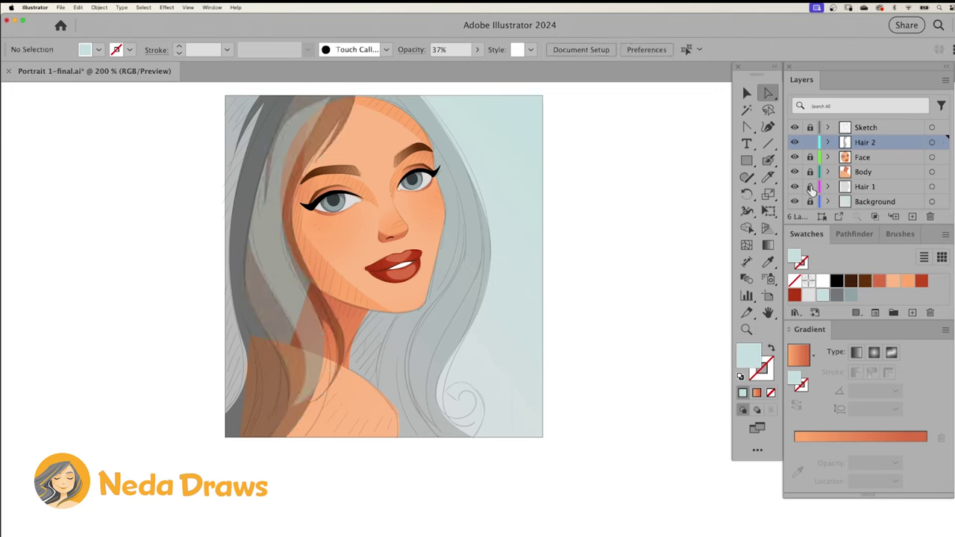
click(812, 190)
- Fill the outer hair strand dark brown and raise its opacity
click(836, 281)
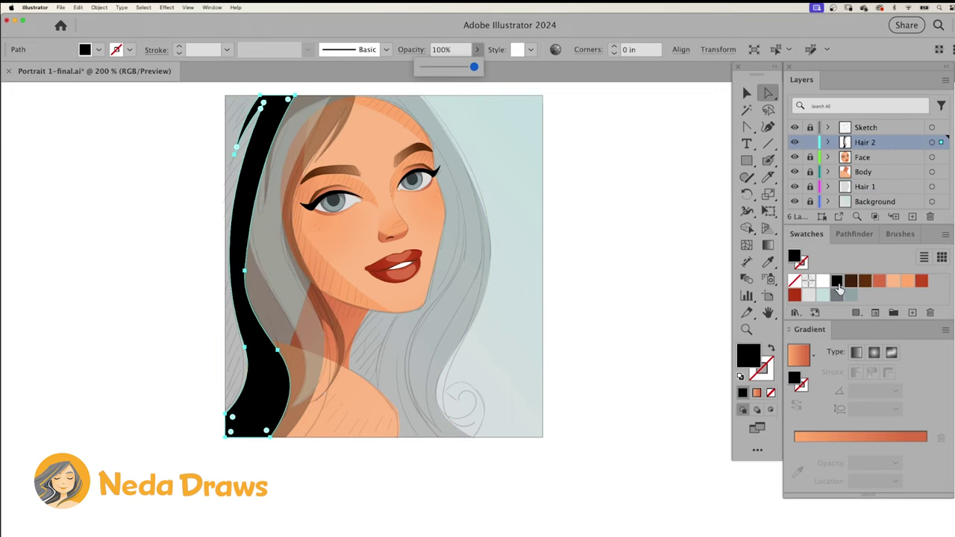
click(850, 281)
drag(474, 67, 443, 67)
click(328, 328)
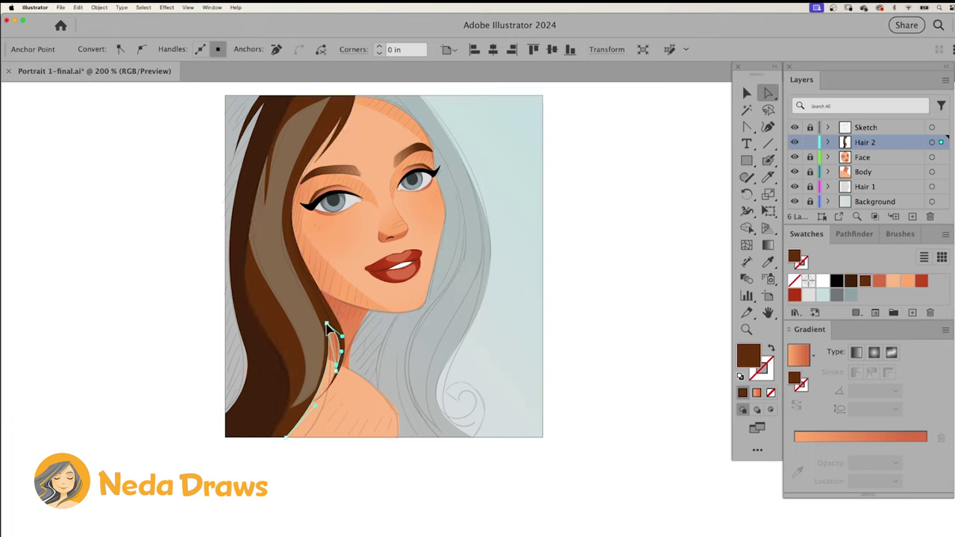
click(326, 394)
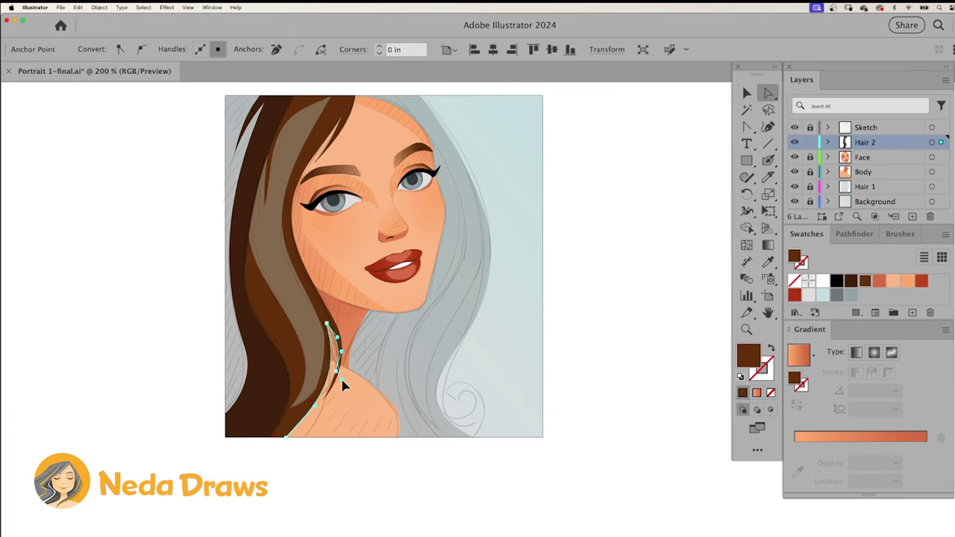
click(296, 443)
- Give the front strand a two-stop dark-brown-to-light-grey gradient angled at about 61°
click(270, 186)
click(282, 132)
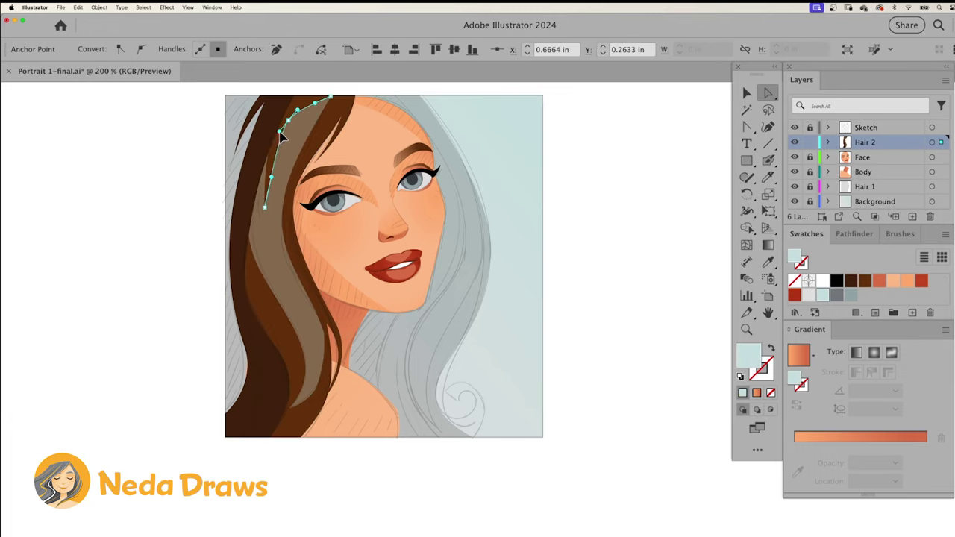
click(283, 136)
click(865, 437)
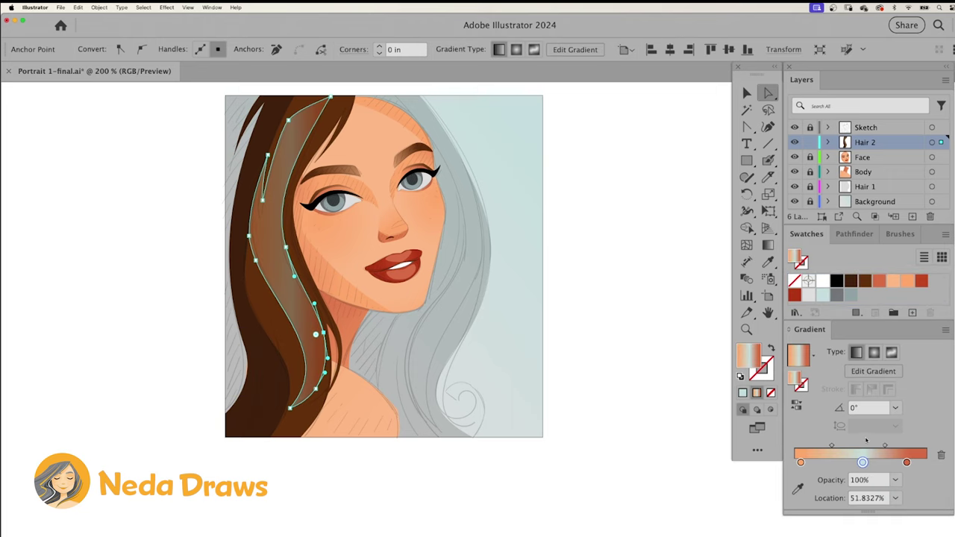
drag(865, 282, 801, 462)
drag(850, 294, 907, 462)
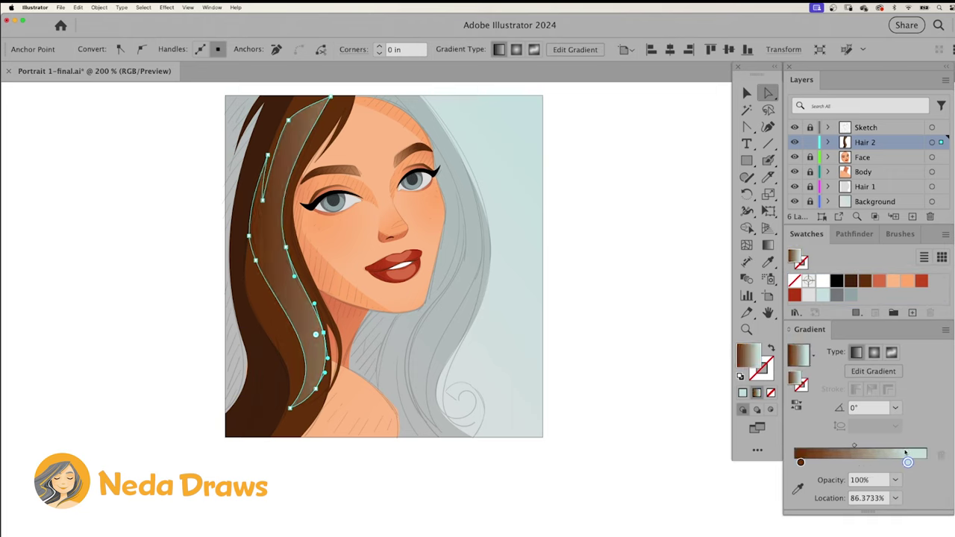
key(g)
mouse_move(245, 356)
mouse_down()
mouse_move(341, 181)
mouse_move(316, 226)
mouse_up()
- Deselect the strand and select the Hair 1 layer
key(ctrl+shift+a)
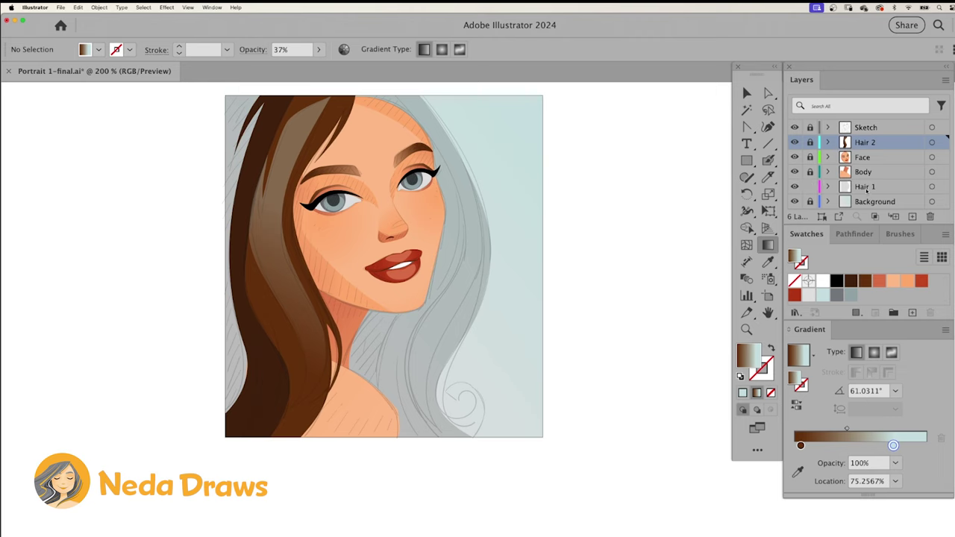
click(865, 187)
key(ctrl+a)
key(i)
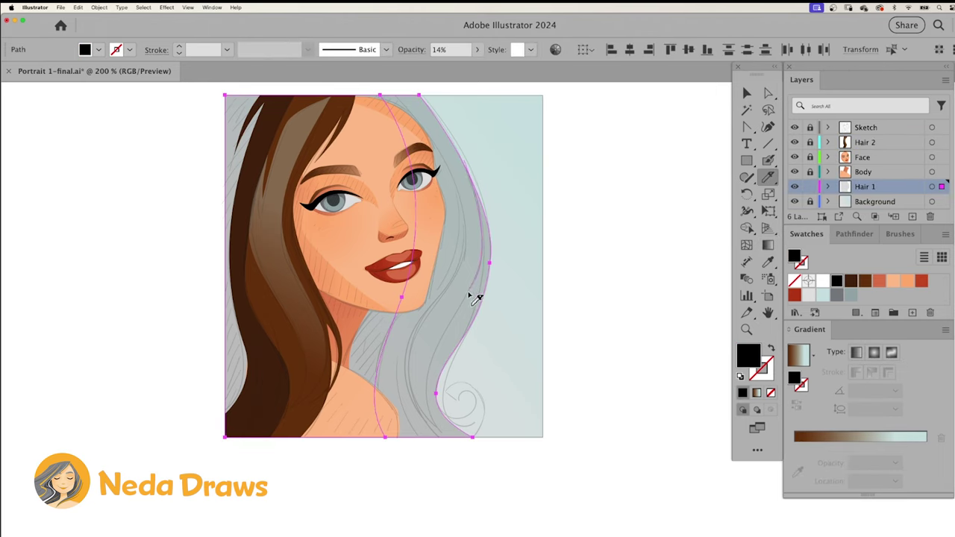
- Set the left hair shape on Hair 1 to 28% opacity
key(ctrl+shift+a)
click(767, 93)
click(383, 328)
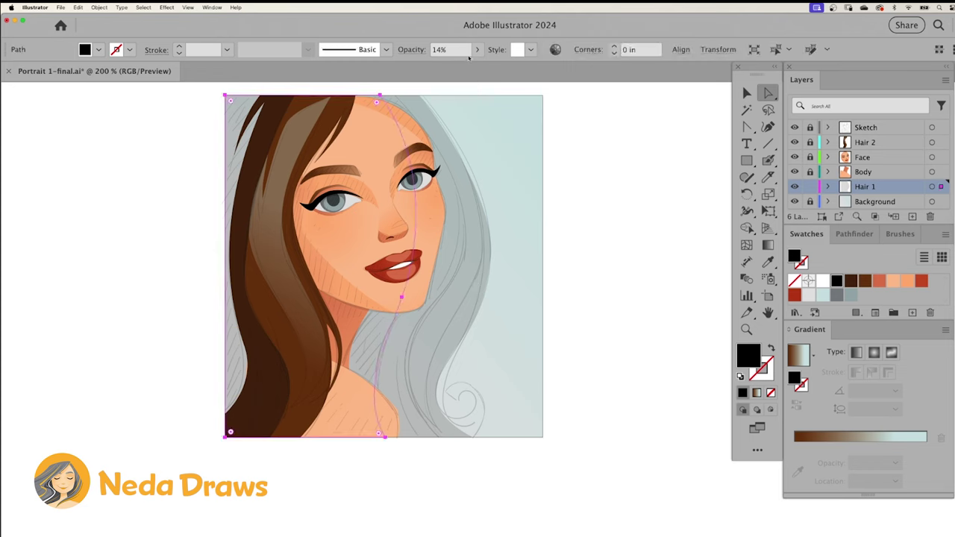
click(476, 49)
drag(433, 67, 445, 68)
- Give the middle hair strip a brown gradient at 100% opacity, running vertically down the hair
click(448, 314)
click(798, 357)
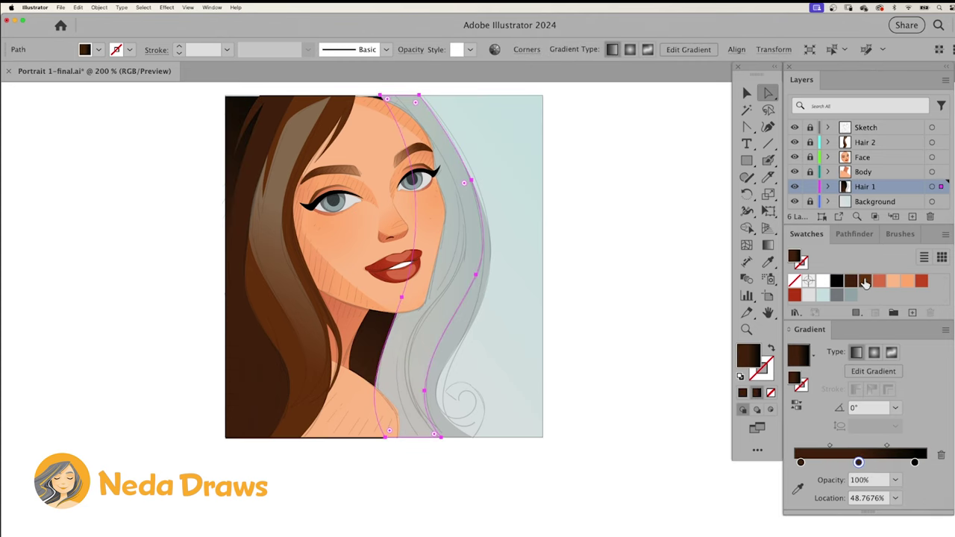
drag(915, 462, 703, 305)
click(467, 49)
drag(432, 67, 485, 67)
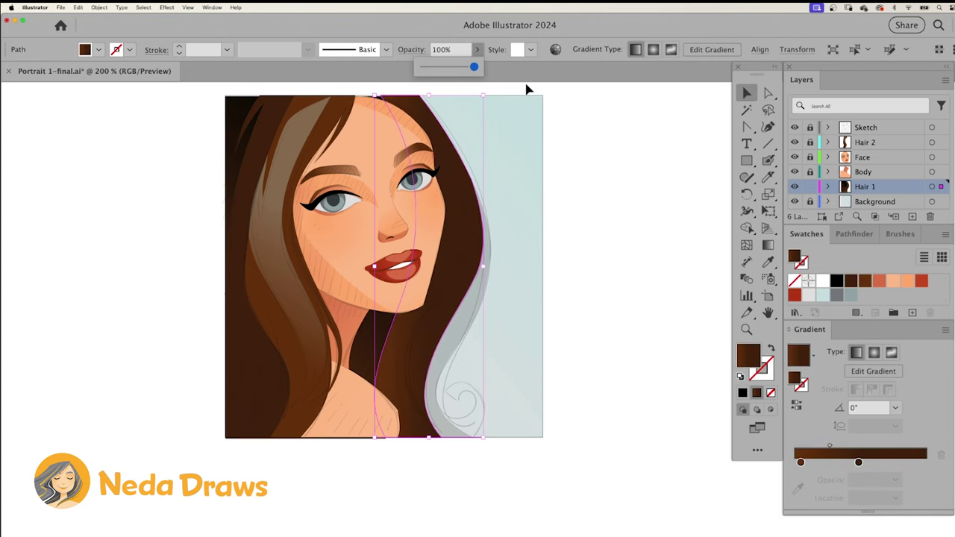
click(769, 245)
drag(432, 249, 433, 108)
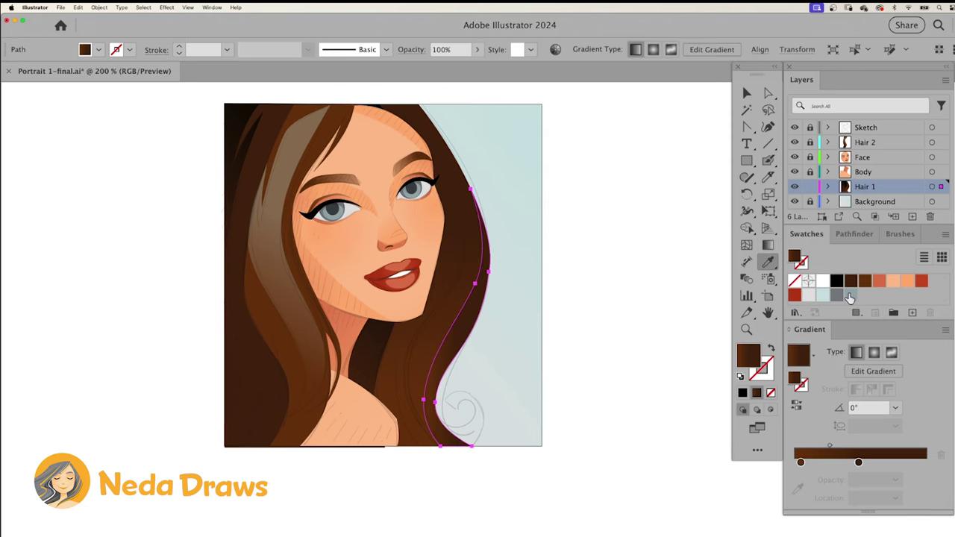
- Make grey-blue the strip gradient's end colour and run it vertically with grey at the bottom
drag(848, 298, 858, 462)
key(g)
drag(416, 317, 558, 319)
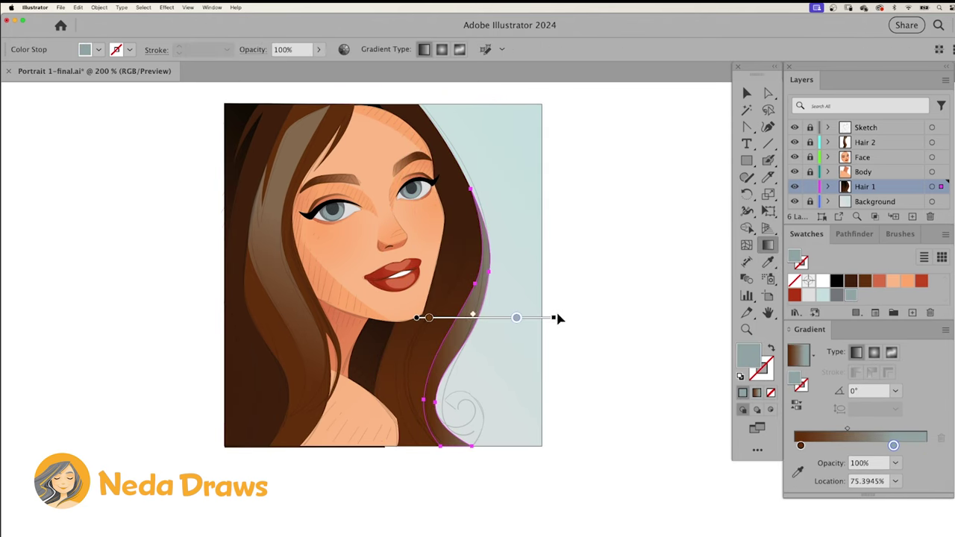
drag(453, 124, 452, 507)
drag(746, 176, 778, 196)
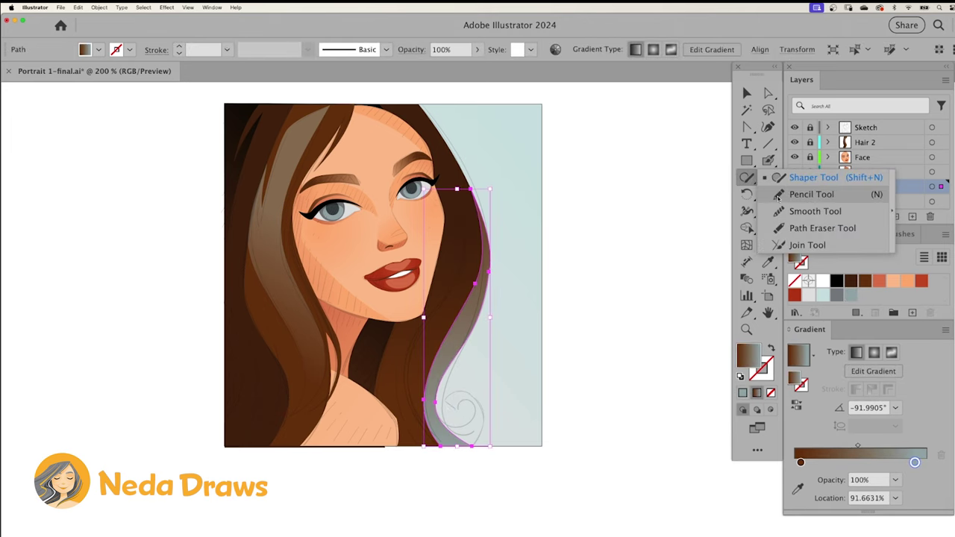
click(778, 196)
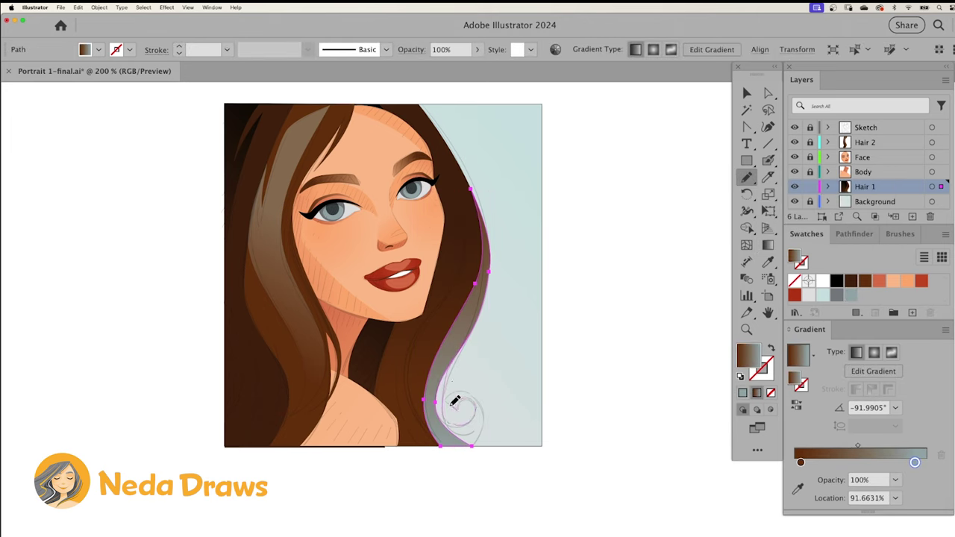
- Copy the grey hair gradient onto the right-side hair shape and angle it diagonally toward the curl
key(ctrl+shift+a)
key(a)
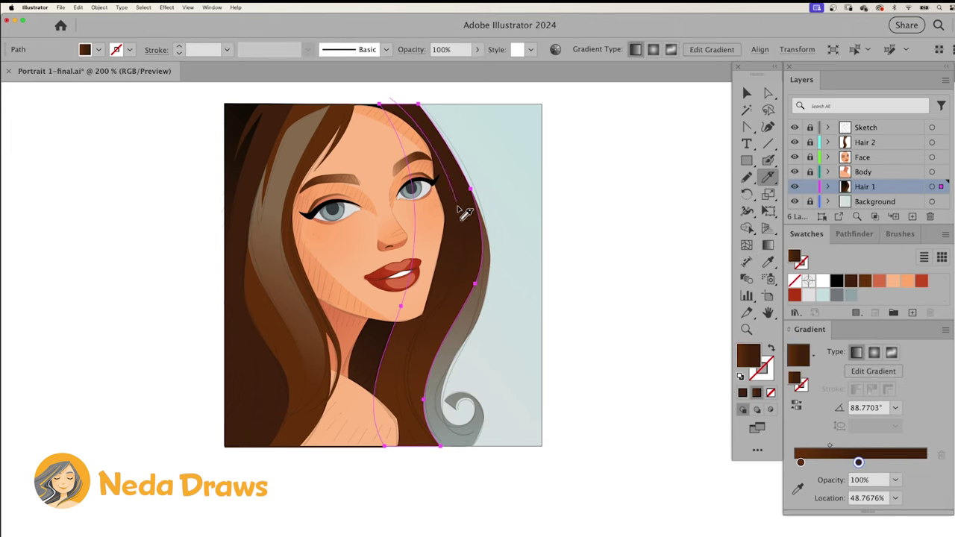
click(429, 343)
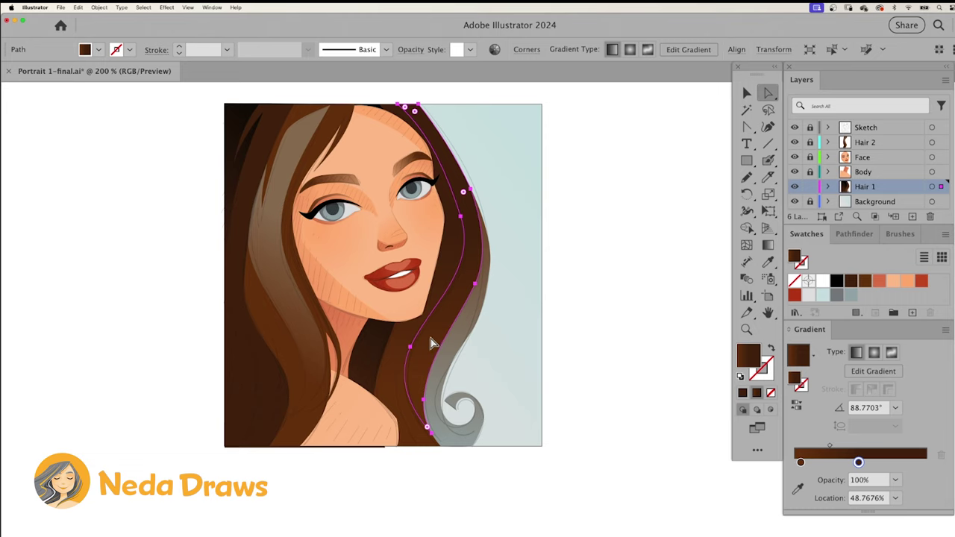
key(i)
click(480, 315)
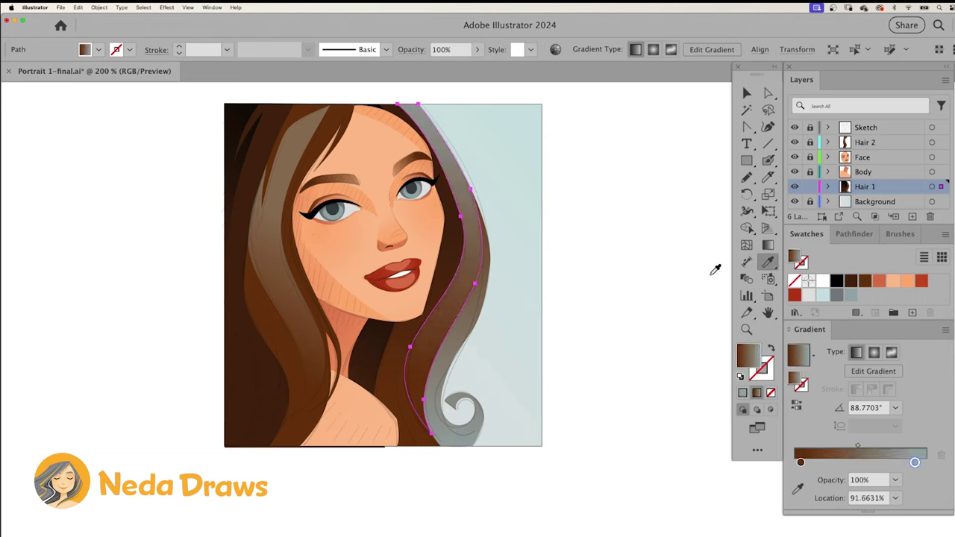
key(g)
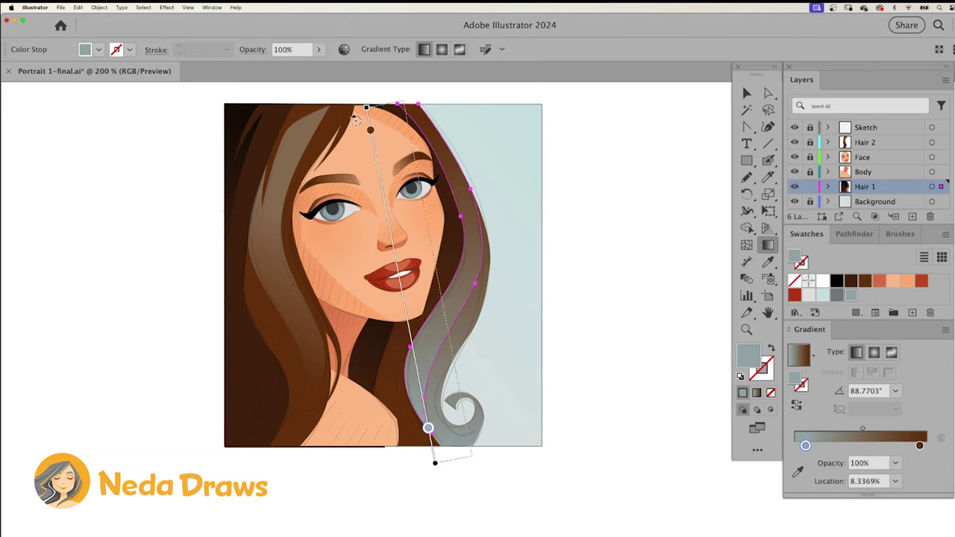
drag(245, 122, 522, 352)
drag(399, 254, 511, 356)
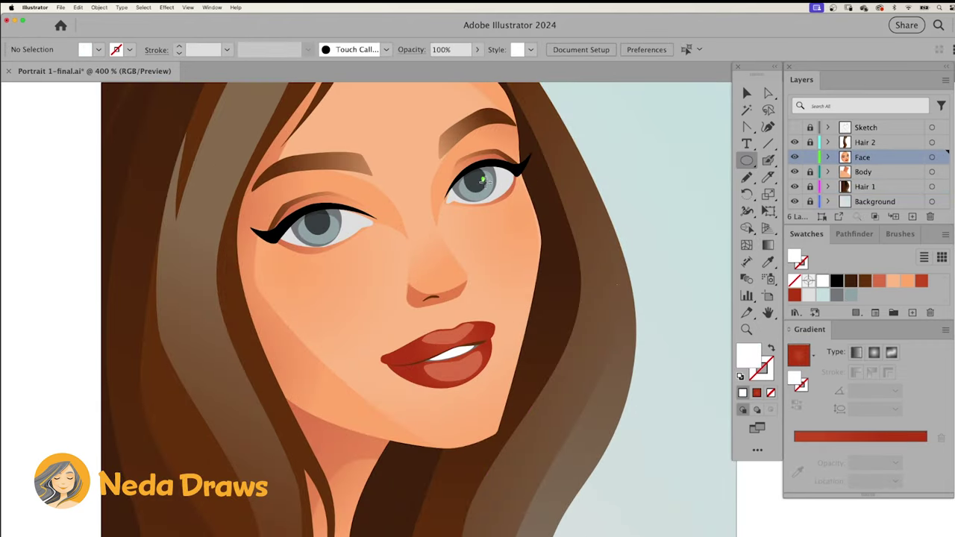
- Add small catchlights to both eyes and a thin angled strip down the nose bridge
drag(490, 187, 490, 187)
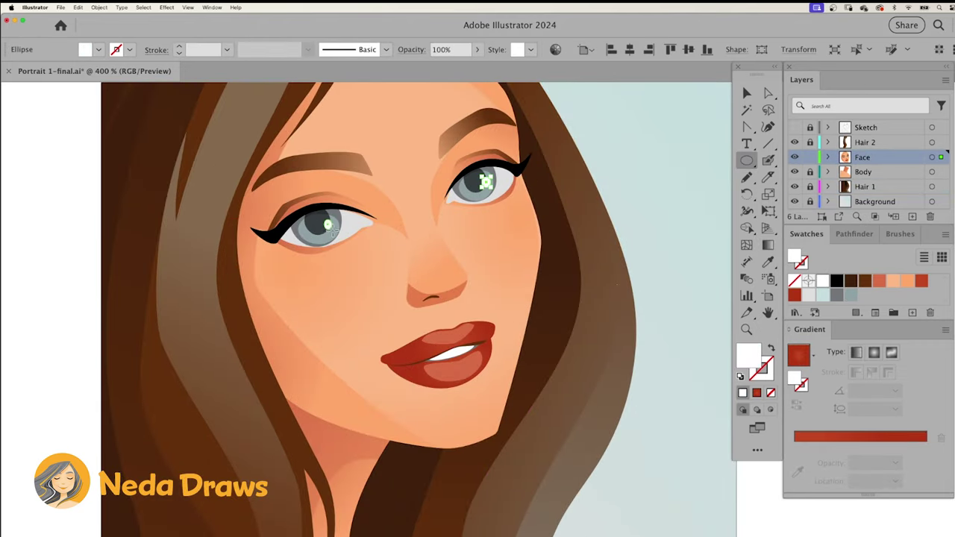
drag(322, 219, 336, 232)
drag(746, 159, 802, 159)
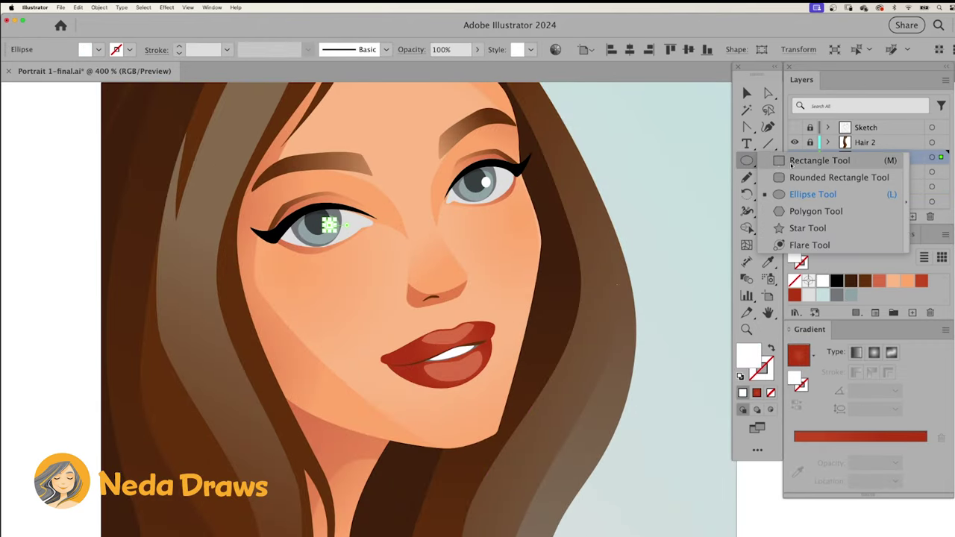
drag(441, 200, 447, 282)
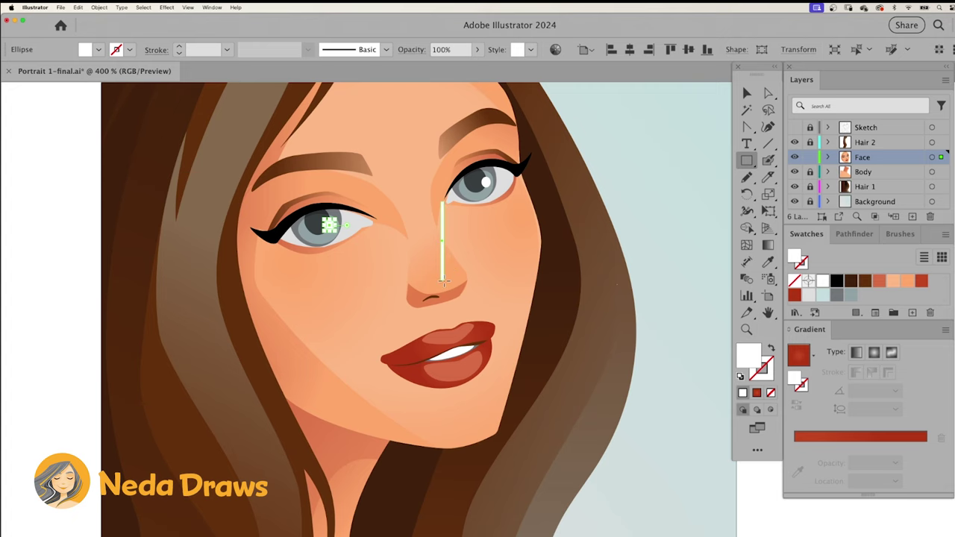
drag(442, 197, 428, 208)
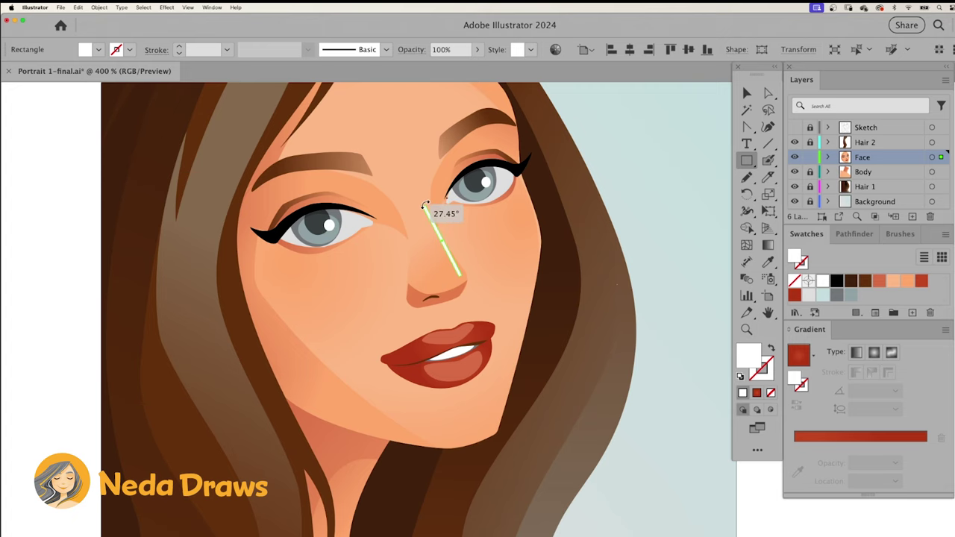
- Taper the nose-bridge strip into a smooth pointed highlight
key(ctrl+plus)
key(a)
mouse_move(460, 291)
mouse_down()
mouse_move(455, 309)
mouse_move(461, 279)
mouse_up()
key(p)
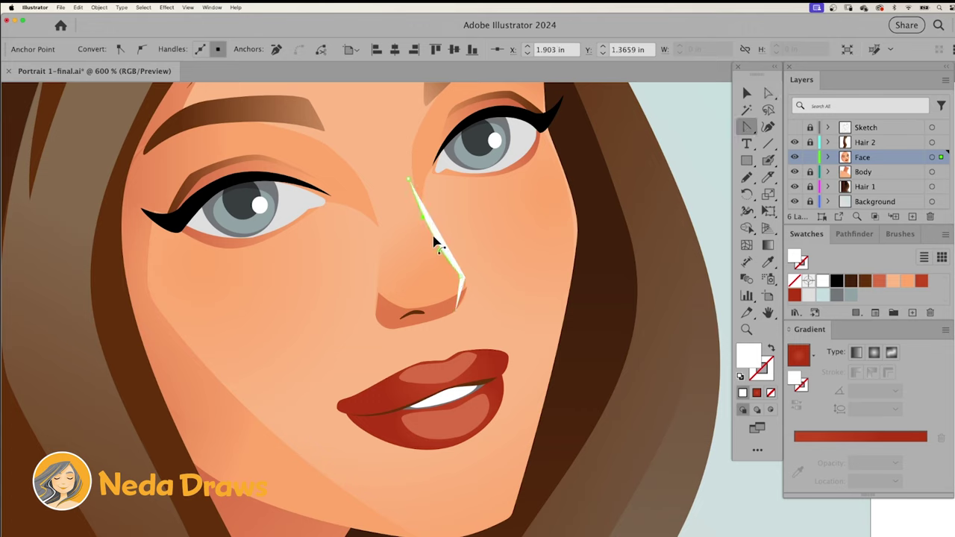
click(441, 246)
click(442, 246)
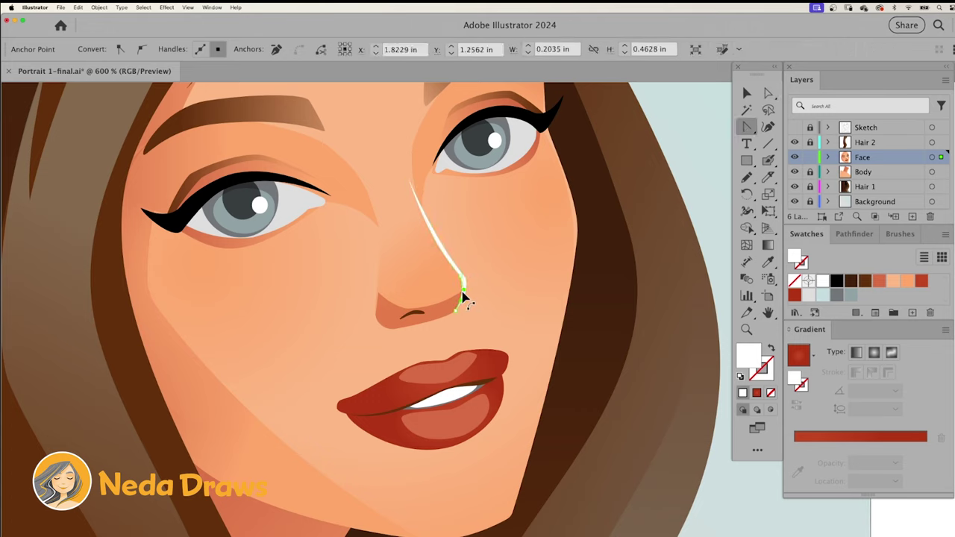
- Draw a crescent-shaped white highlight on the nose tip at 56% opacity
mouse_move(412, 268)
mouse_down()
mouse_move(455, 288)
mouse_move(474, 279)
mouse_up()
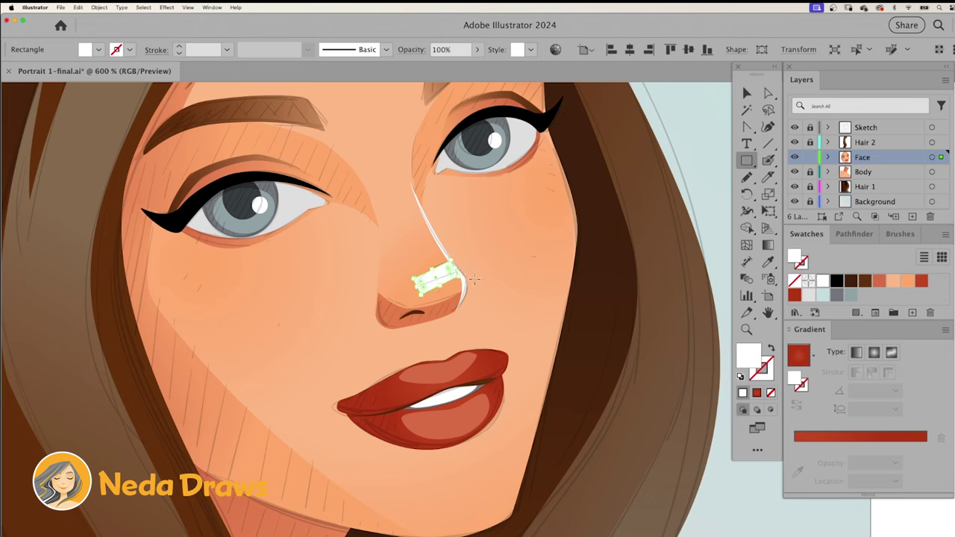
key(a)
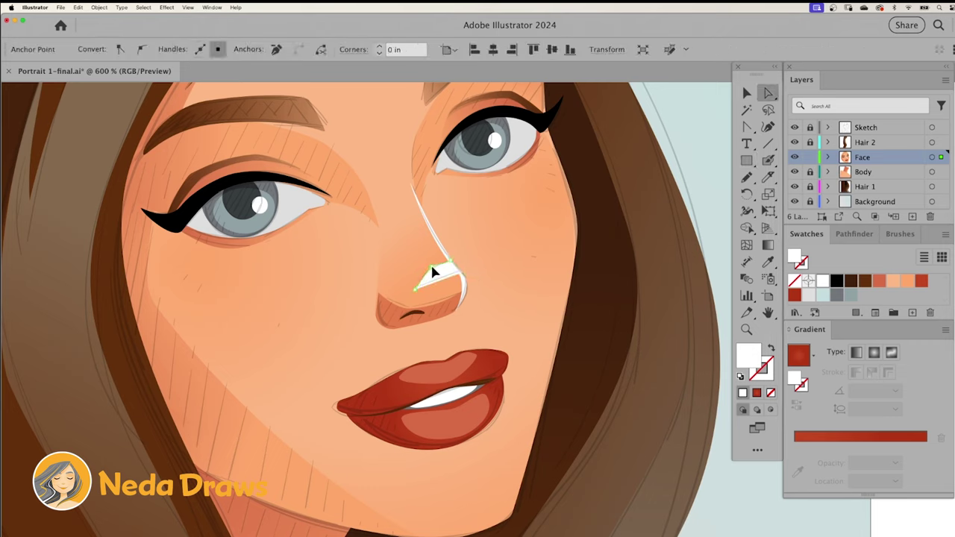
drag(451, 266, 433, 277)
key(p)
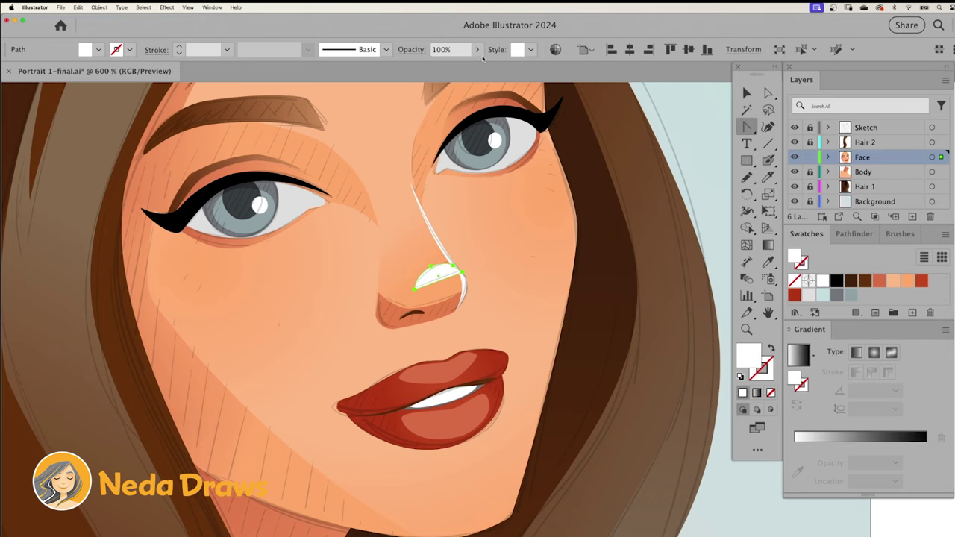
click(477, 50)
click(451, 67)
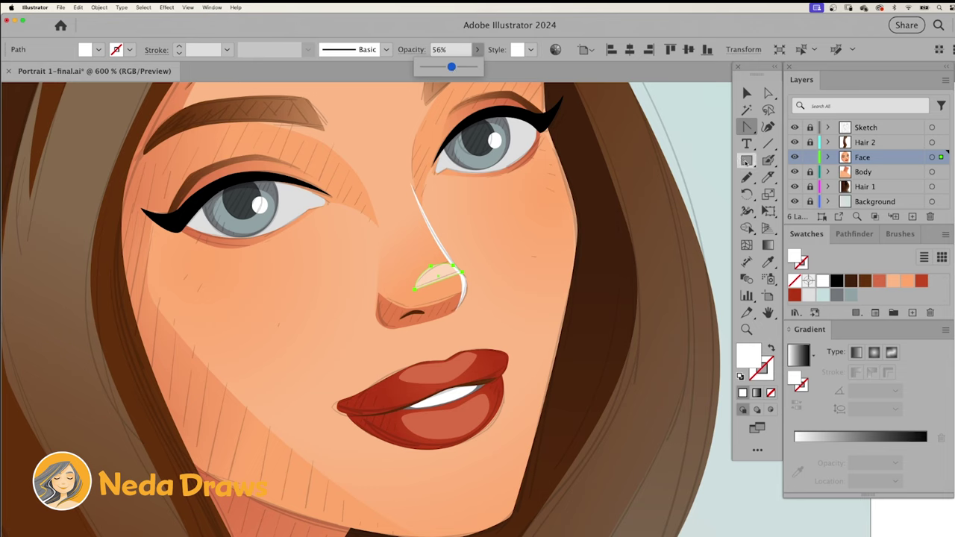
- Draw a tall oval on the right cheek and a wide oval on the left cheek
drag(746, 161, 802, 192)
drag(516, 179, 547, 266)
drag(188, 274, 298, 308)
- Narrow the right cheek oval and give the left cheek oval a peach blush gradient
key(a)
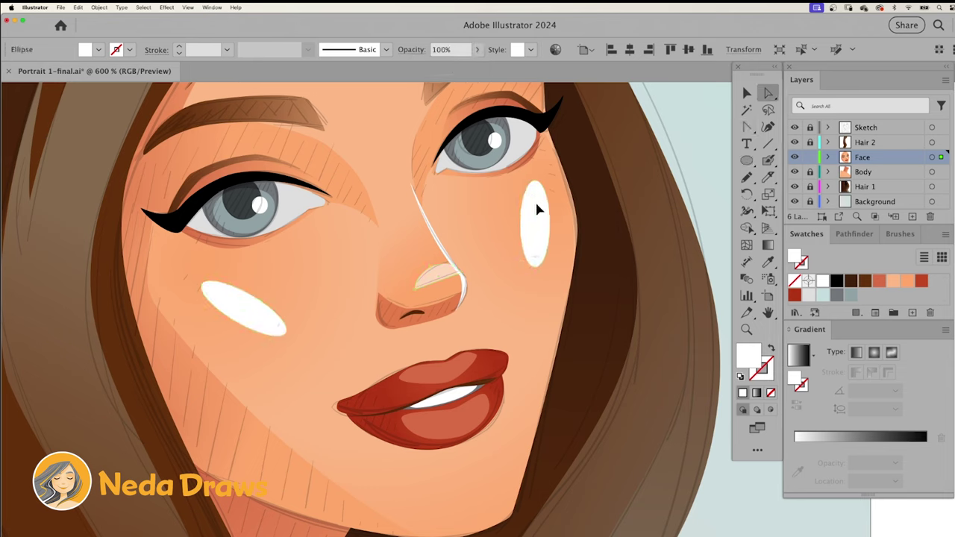
click(542, 209)
drag(521, 224, 530, 224)
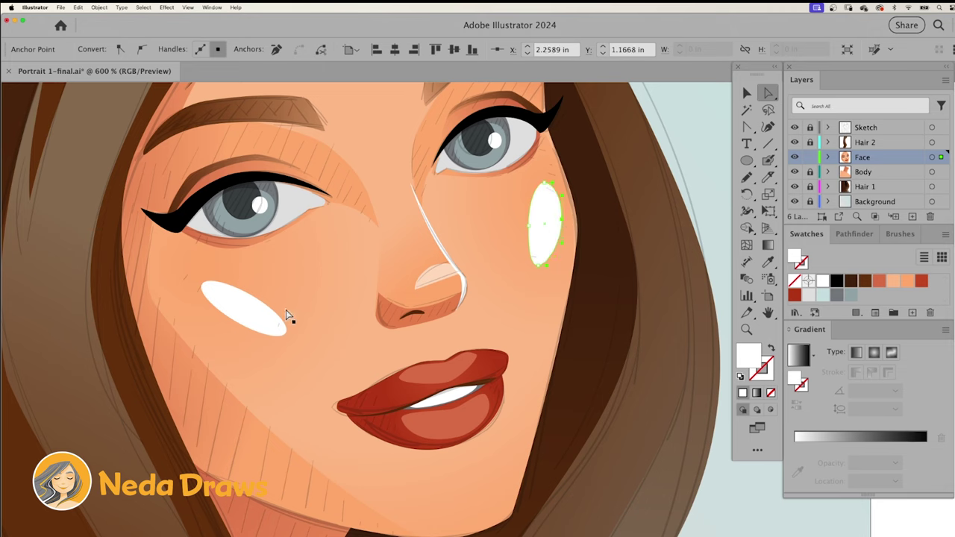
click(208, 295)
click(798, 350)
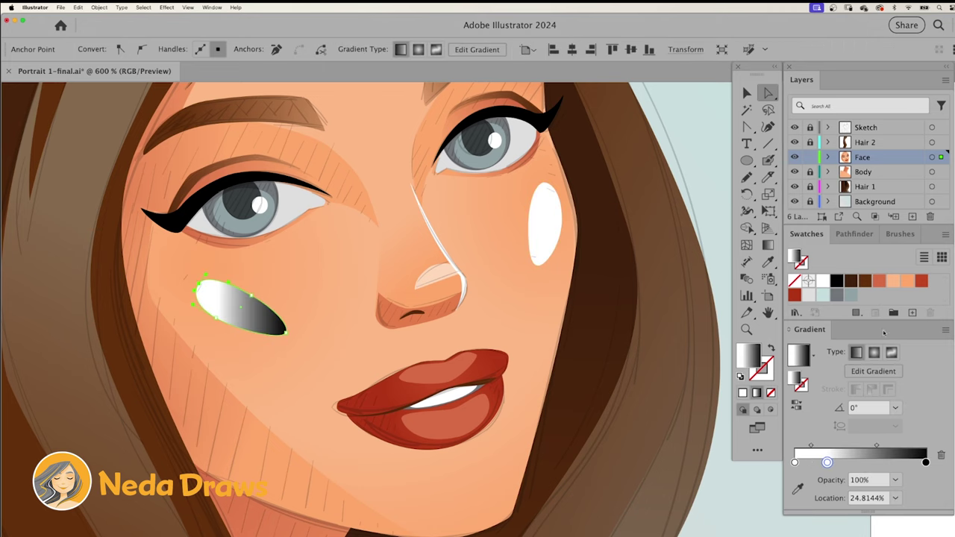
drag(907, 280, 794, 462)
drag(822, 280, 925, 463)
click(846, 463)
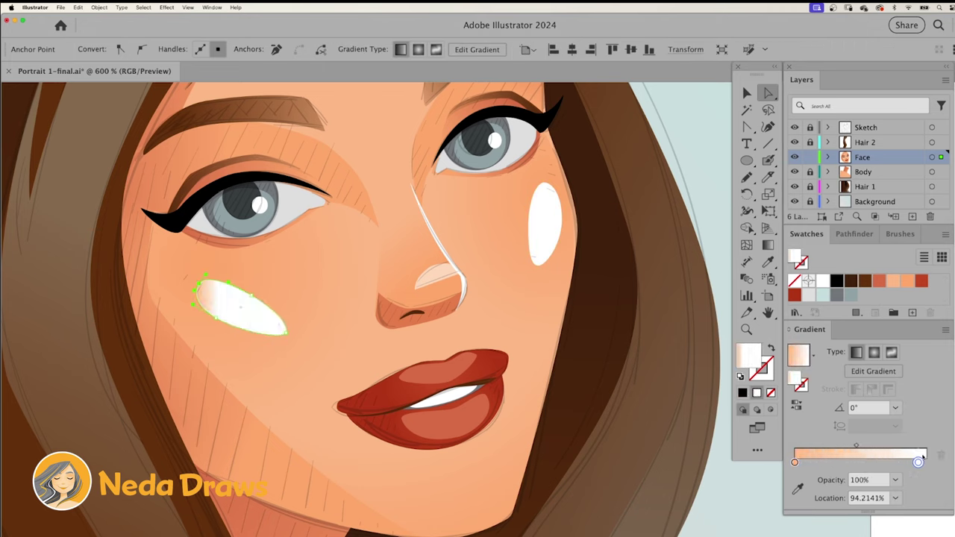
- Apply the peach blush gradient to the right cheek, angled diagonally across it
click(546, 220)
key(g)
mouse_move(522, 227)
mouse_down()
mouse_move(565, 221)
mouse_move(610, 163)
mouse_up()
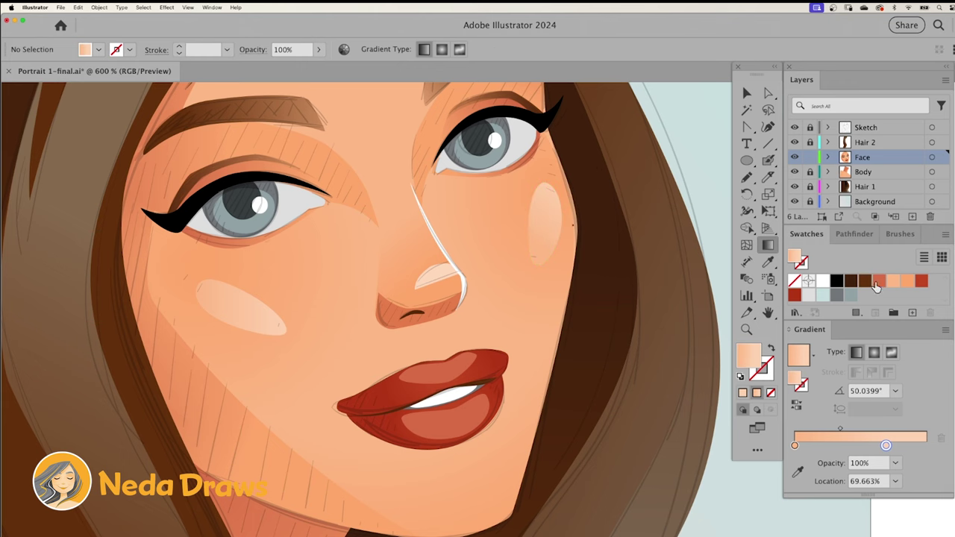
- Draw a small white highlight dot on the lower lip and select it
key(l)
key(ctrl+shift+a)
drag(476, 402, 484, 413)
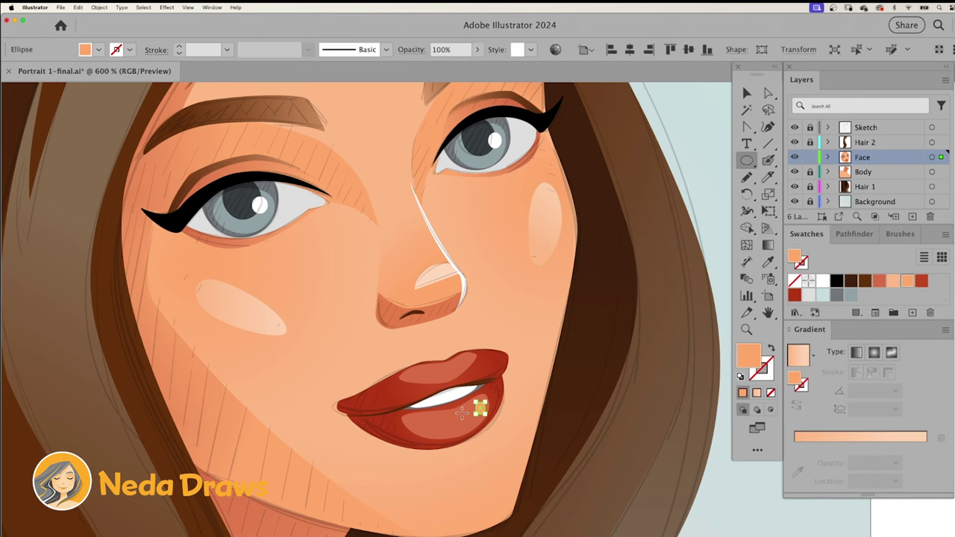
key(ctrl+equal)
key(a)
click(507, 321)
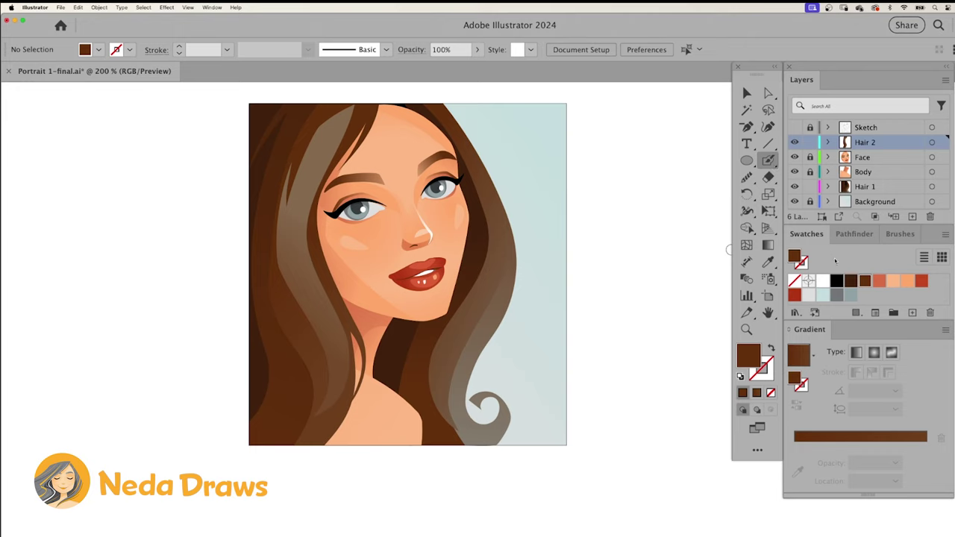
- Paint four thin dark brown strands down the left and right hair
click(849, 282)
drag(266, 298, 277, 418)
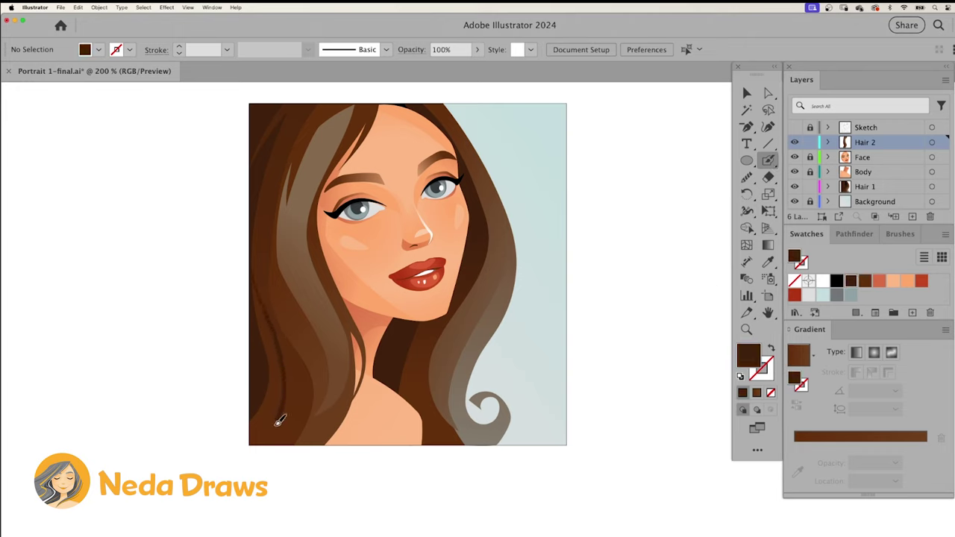
key(shift+x)
drag(308, 335, 314, 414)
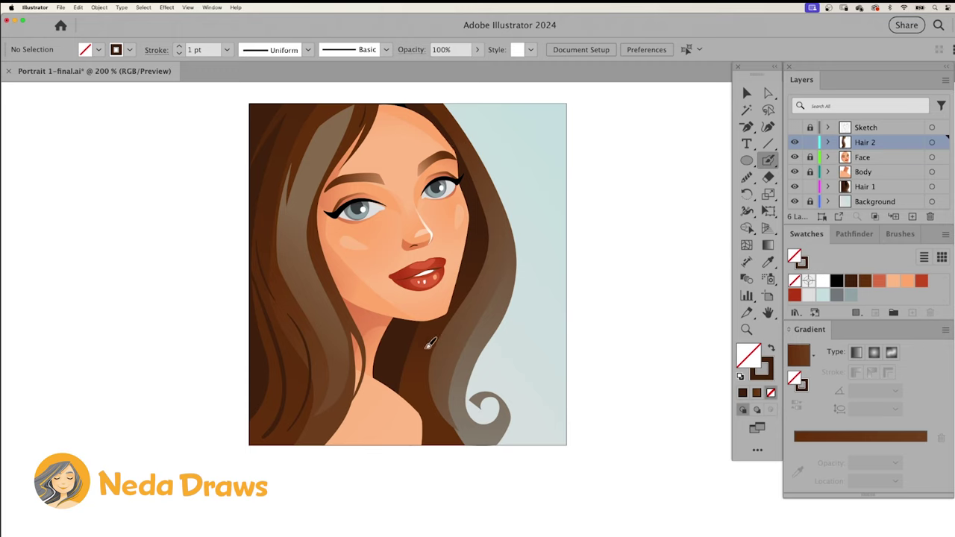
drag(431, 340, 435, 403)
drag(461, 119, 481, 433)
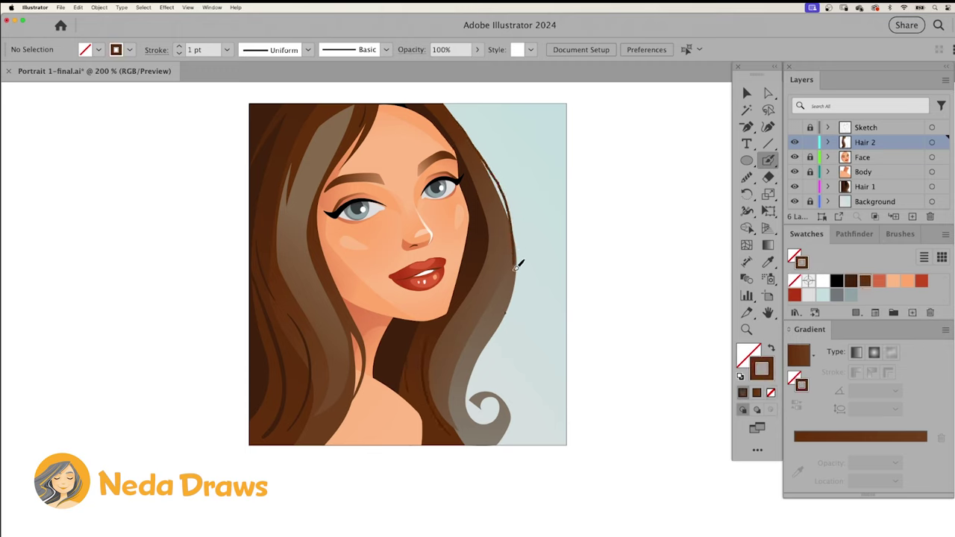
- Paint pale blue highlight strands down the left and right hair
click(823, 294)
drag(363, 112, 315, 431)
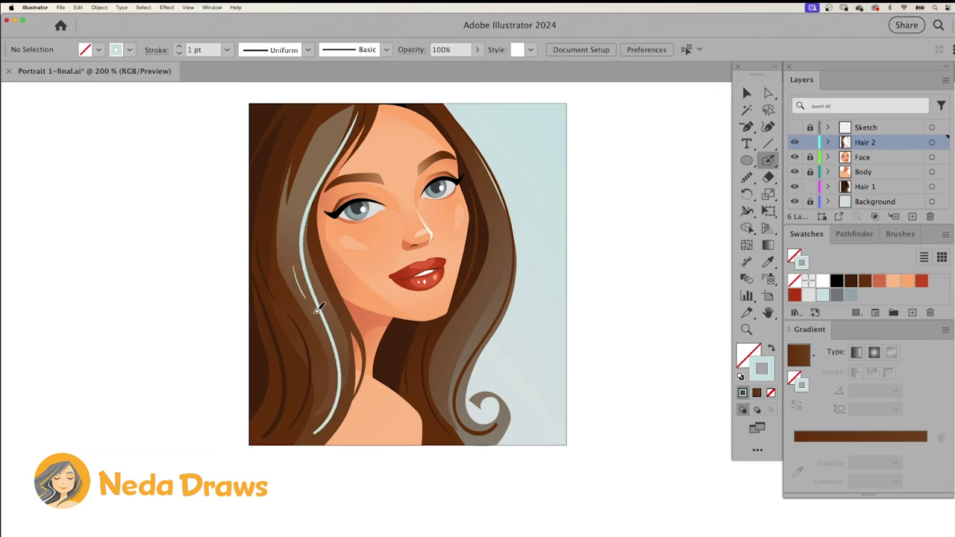
drag(504, 253, 448, 354)
- Fade the left pale strand into brown with a gradient along its length, then select the right strand
key(v)
click(328, 150)
key(a)
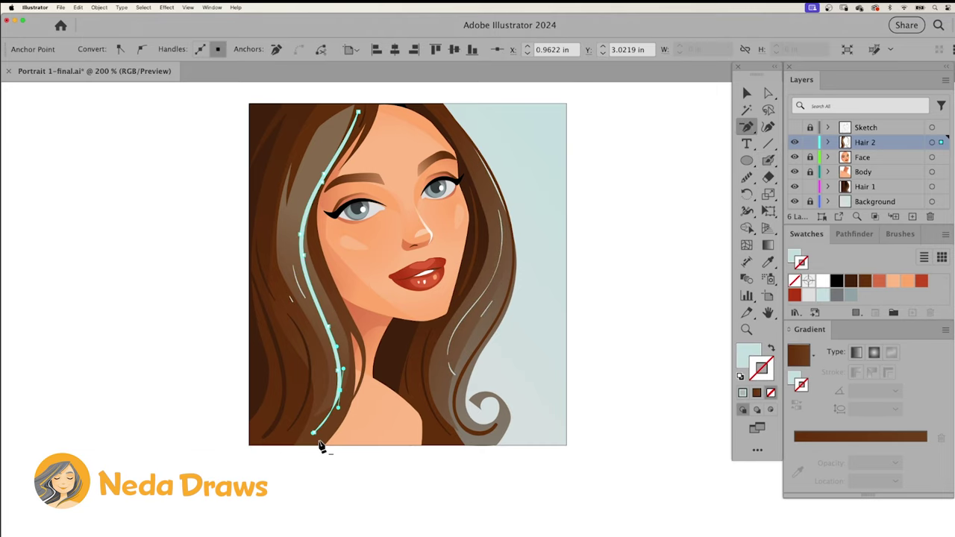
click(798, 352)
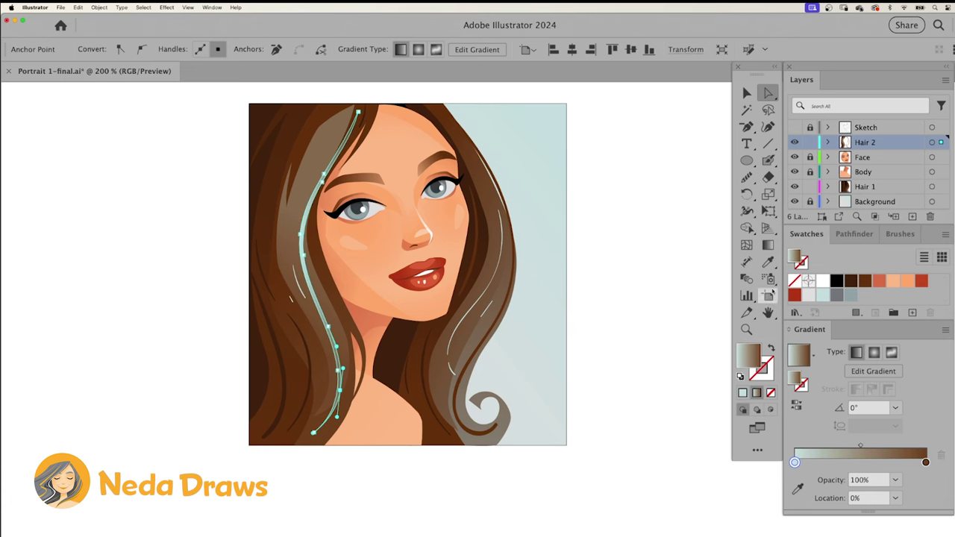
key(g)
drag(349, 113, 333, 223)
key(ctrl+equal)
key(a)
click(526, 287)
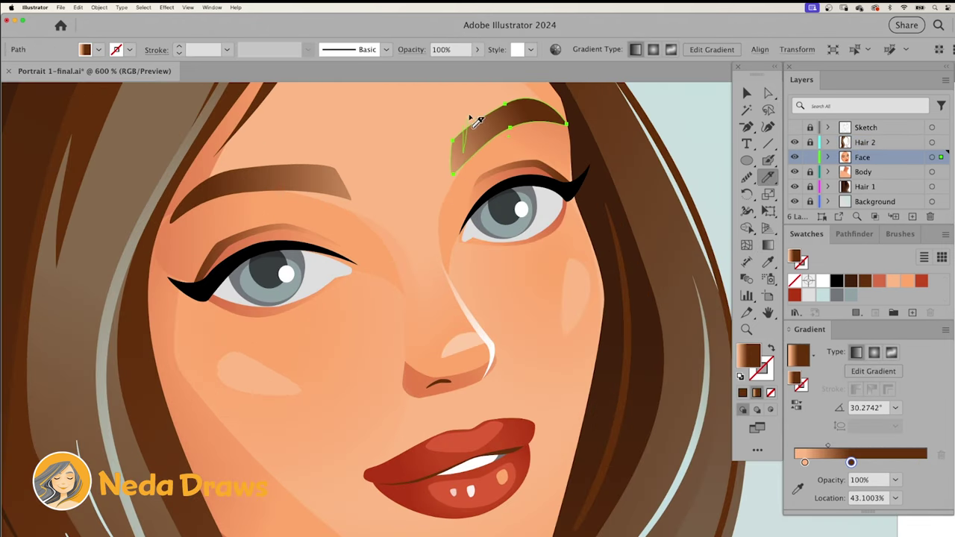
- Cut two fine hair notches into the left eyebrow with added anchor points
click(334, 190)
key(a)
click(296, 166)
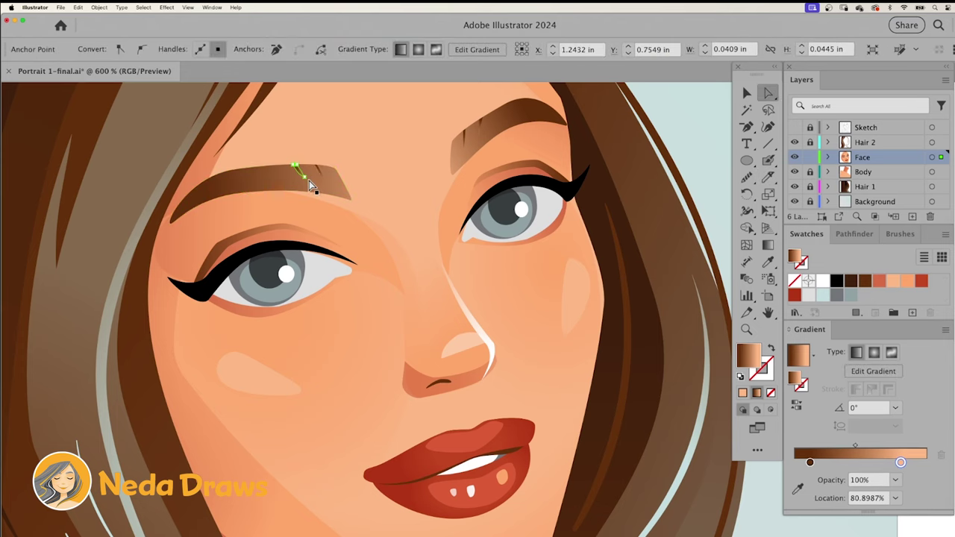
click(314, 183)
click(480, 122)
click(319, 168)
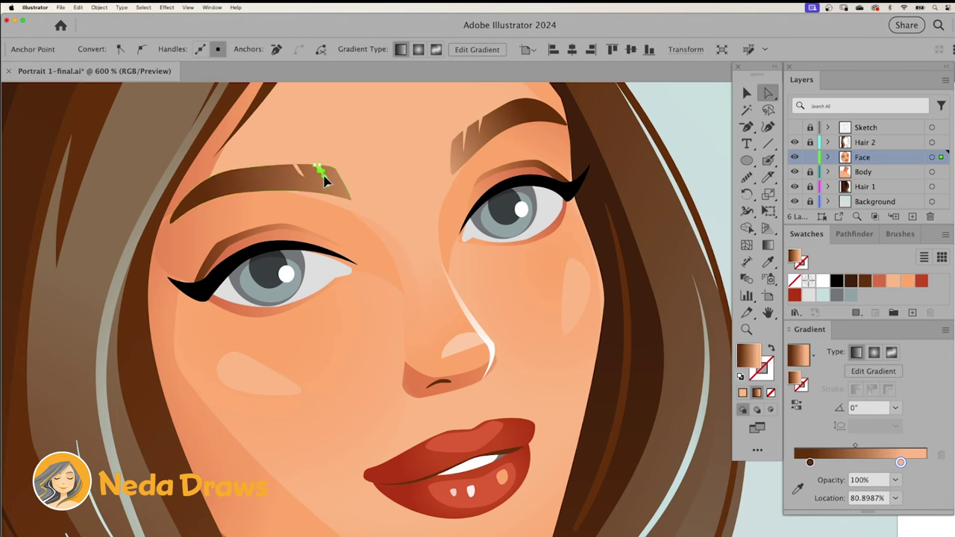
- Set up the Paintbrush with a dark brown stroke for lashes and select both eye-white shapes
key(ctrl+shift+a)
key(shift+b)
click(864, 280)
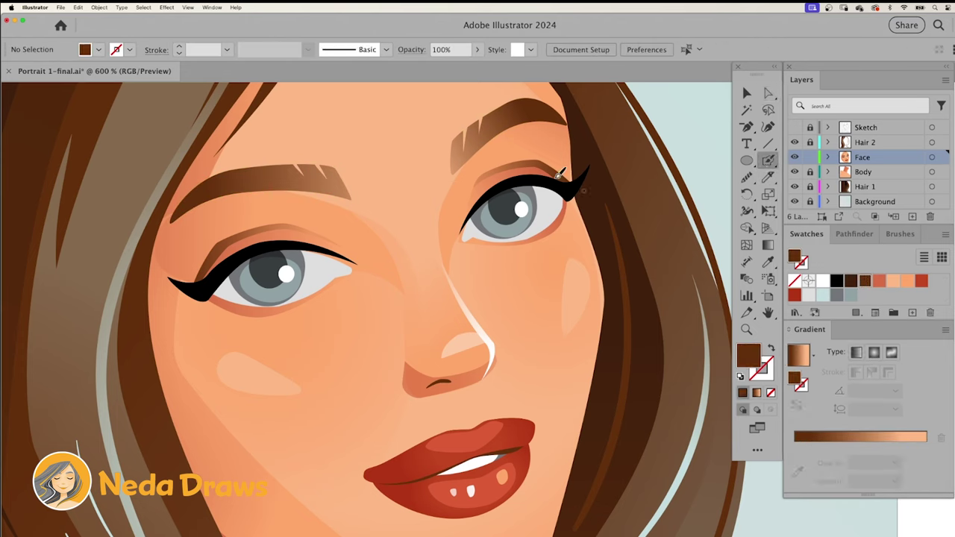
key(shift+x)
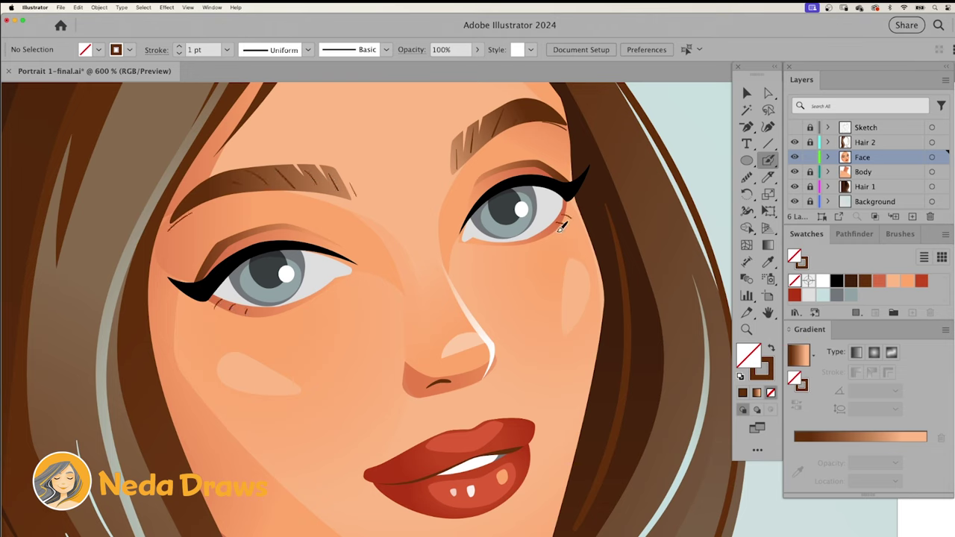
click(534, 222)
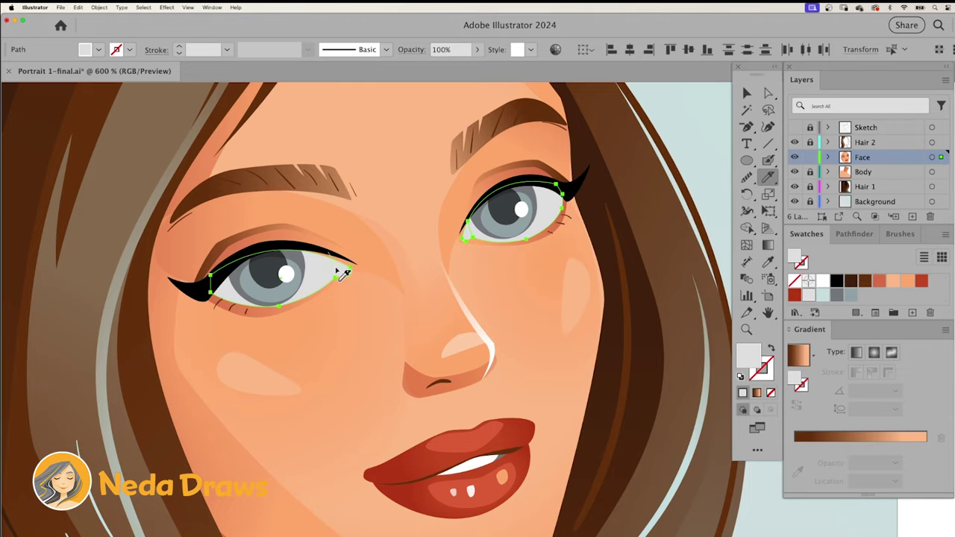